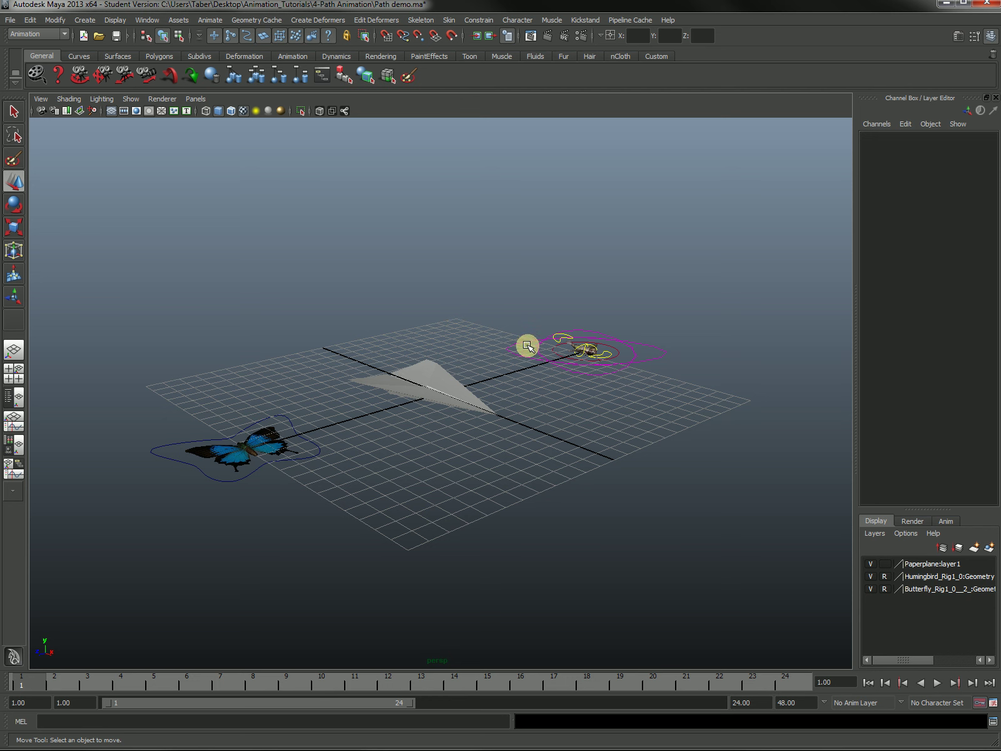
Orbit, zoom and pan around the scene, briefly selecting the paper plane.
{"action": "mouse_move", "coordinate": [489, 318]}
{"action": "left_mouse_down", "text": "alt"}
{"action": "mouse_move", "coordinate": [488, 333]}
{"action": "mouse_move", "coordinate": [500, 325]}
{"action": "mouse_move", "coordinate": [476, 322]}
{"action": "left_mouse_up", "text": "alt"}
{"action": "right_click_drag", "start_coordinate": [498, 357], "coordinate": [519, 357], "text": "alt"}
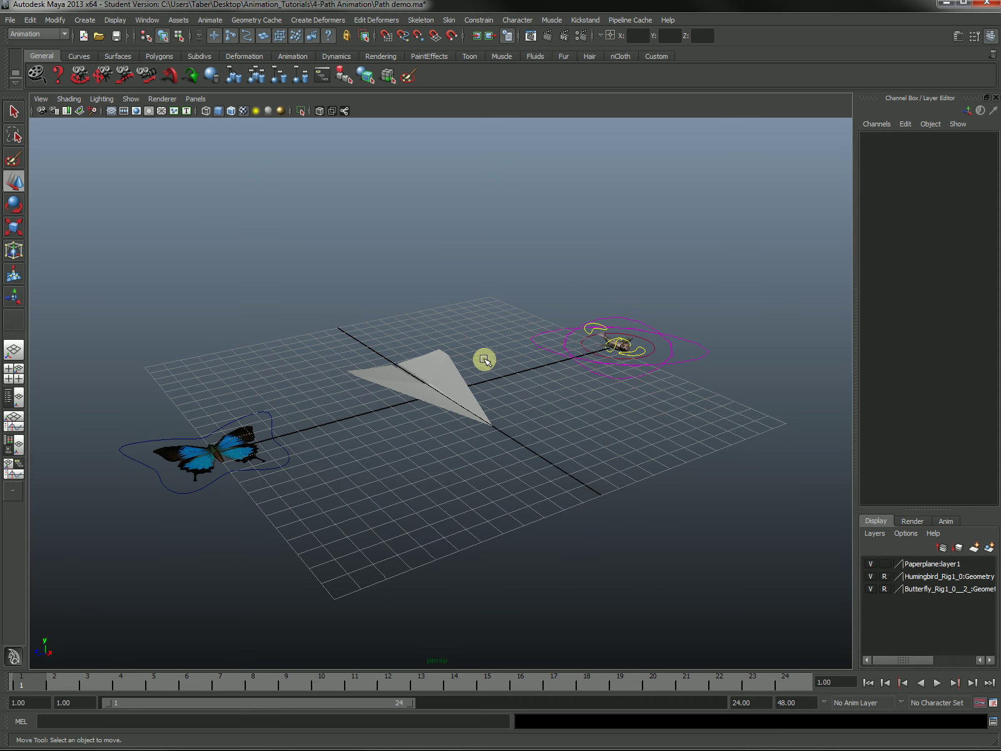
{"action": "middle_click_drag", "start_coordinate": [483, 356], "coordinate": [496, 397], "text": "alt"}
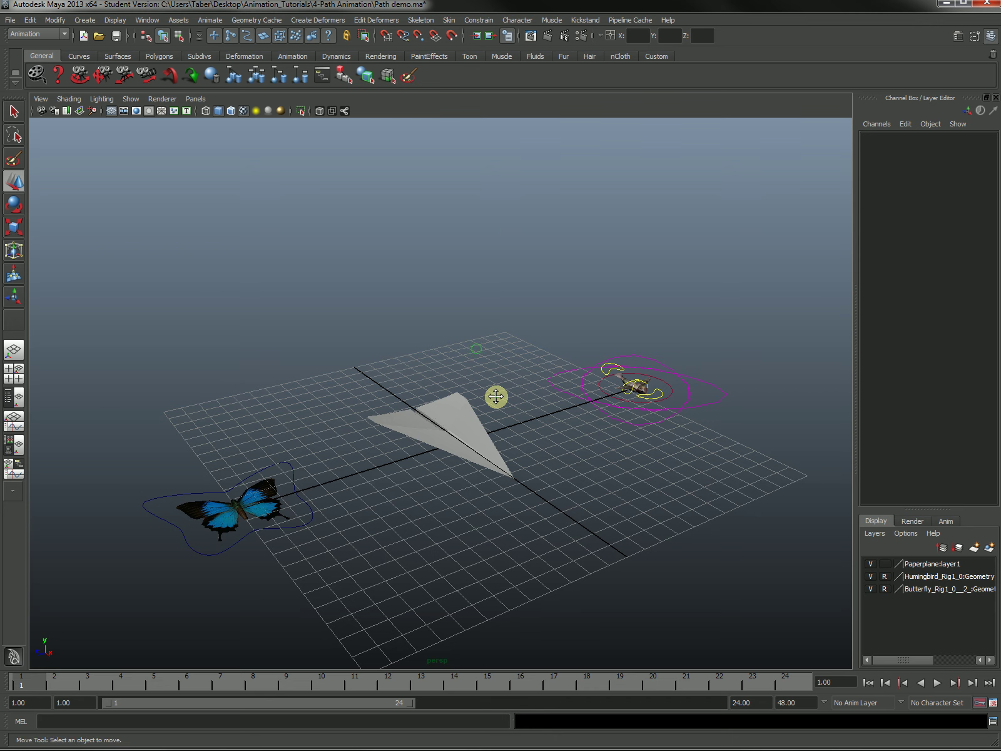
{"action": "left_click", "coordinate": [463, 418]}
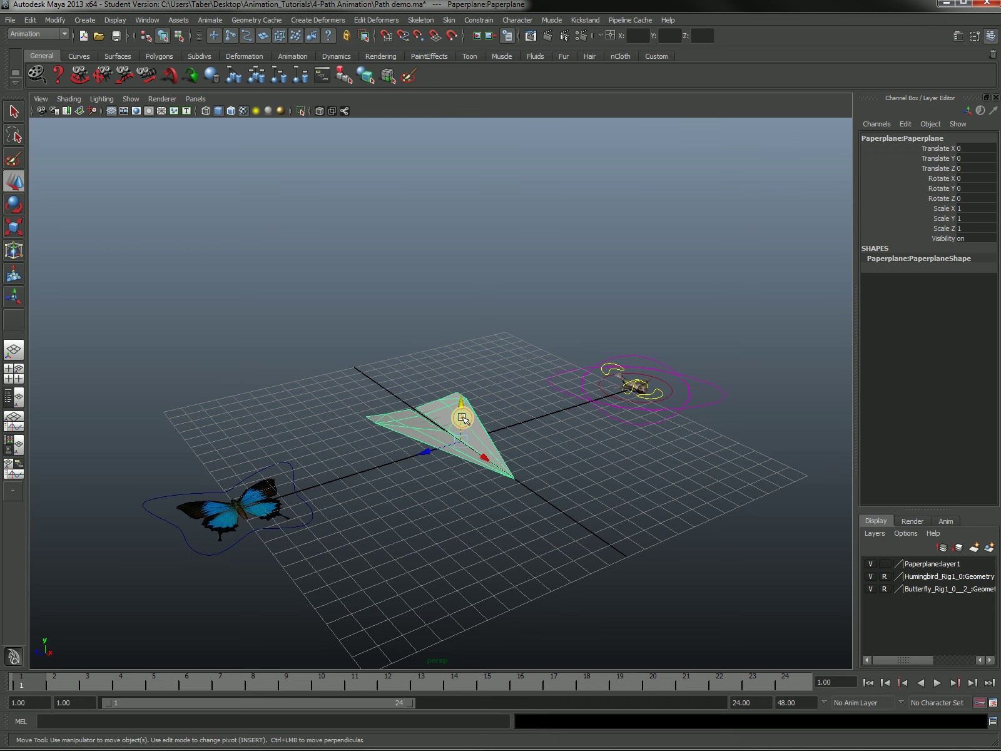
{"action": "left_click", "coordinate": [528, 419]}
{"action": "left_click_drag", "start_coordinate": [528, 419], "coordinate": [496, 455], "text": "alt"}
{"action": "right_click_drag", "start_coordinate": [496, 456], "coordinate": [597, 447], "text": "alt"}
{"action": "middle_click_drag", "start_coordinate": [597, 447], "coordinate": [584, 405], "text": "alt"}
{"action": "left_click_drag", "start_coordinate": [566, 420], "coordinate": [557, 450], "text": "alt"}
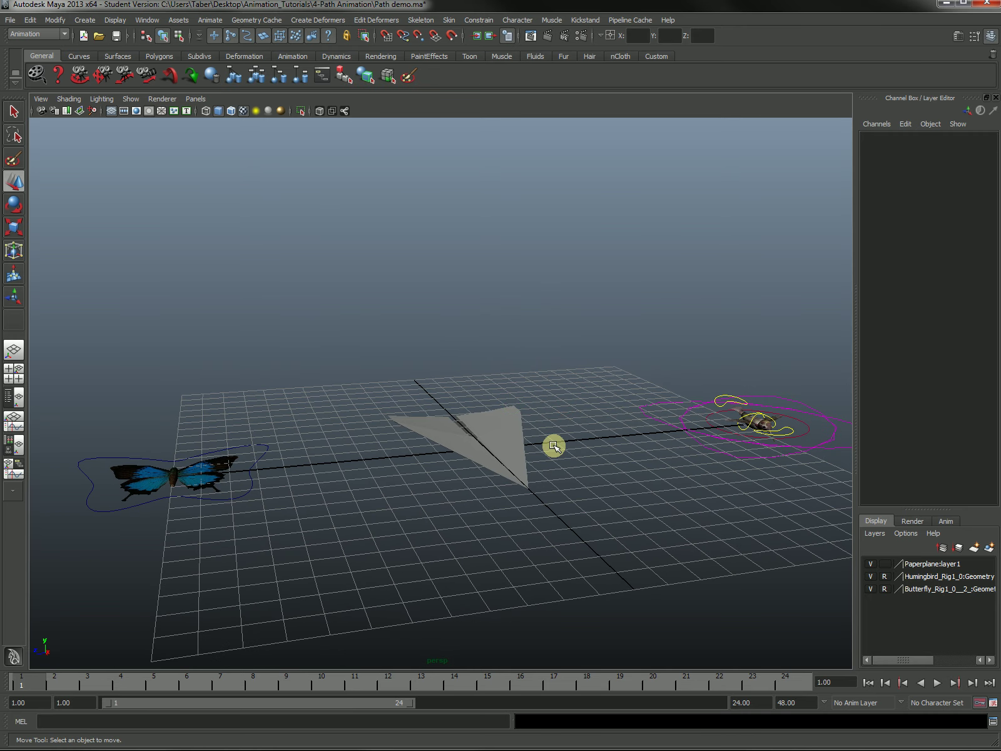
{"action": "middle_click_drag", "start_coordinate": [574, 443], "coordinate": [359, 455], "text": "alt"}
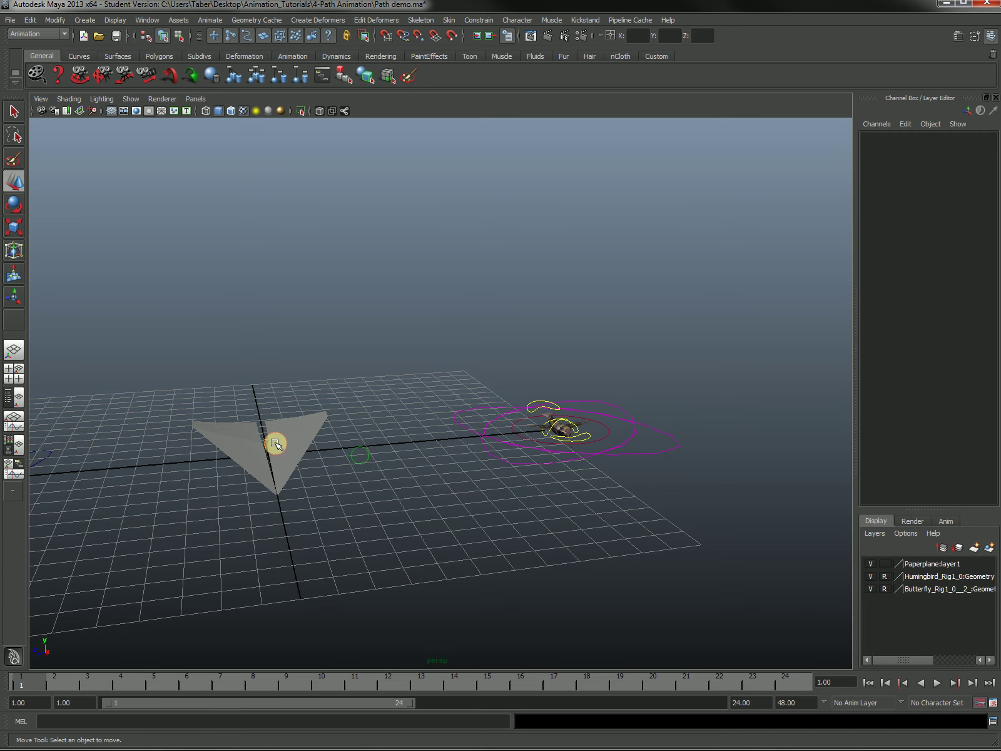
Bring the butterfly into view and select its control curve.
{"action": "left_click", "coordinate": [234, 448]}
{"action": "middle_click_drag", "start_coordinate": [438, 478], "coordinate": [632, 454], "text": "alt"}
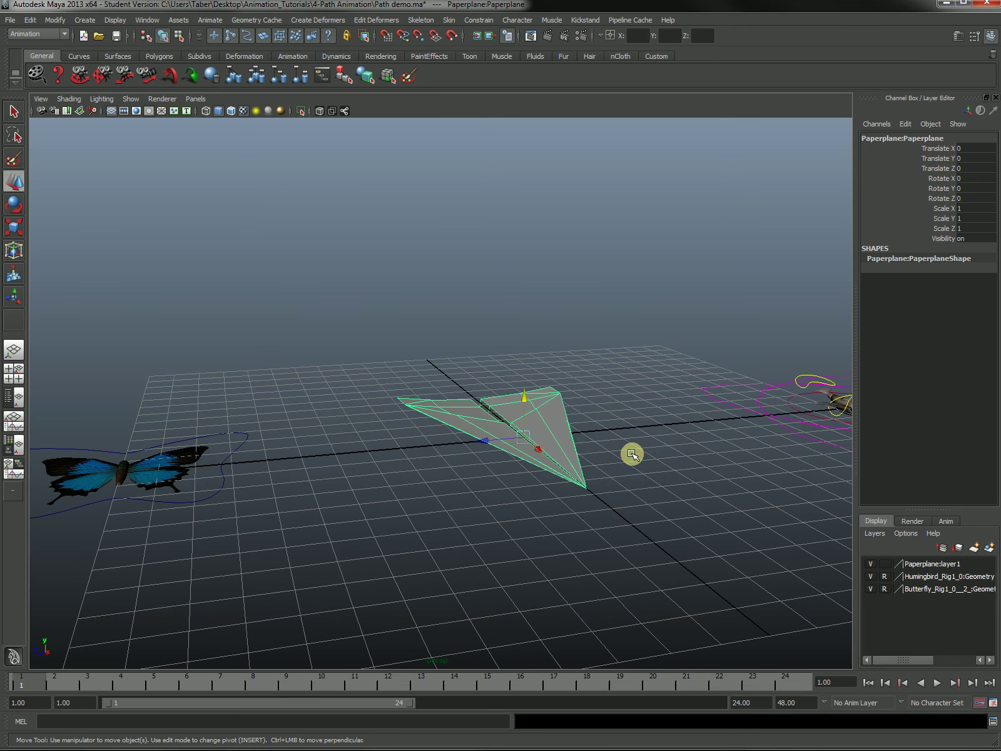
{"action": "left_click_drag", "start_coordinate": [621, 422], "coordinate": [629, 482], "text": "alt"}
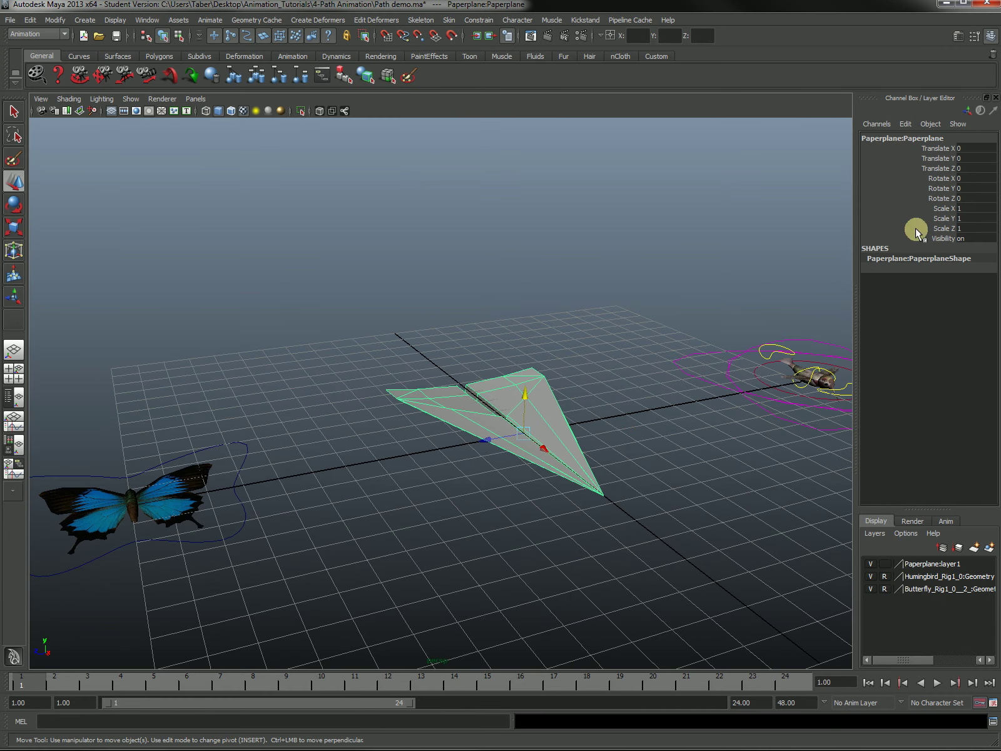
{"action": "left_click", "coordinate": [636, 438]}
{"action": "mouse_move", "coordinate": [567, 465]}
{"action": "left_mouse_down", "text": "alt"}
{"action": "mouse_move", "coordinate": [471, 496]}
{"action": "mouse_move", "coordinate": [612, 469]}
{"action": "mouse_move", "coordinate": [577, 504]}
{"action": "mouse_move", "coordinate": [697, 528]}
{"action": "mouse_move", "coordinate": [686, 471]}
{"action": "mouse_move", "coordinate": [580, 452]}
{"action": "left_mouse_up", "text": "alt"}
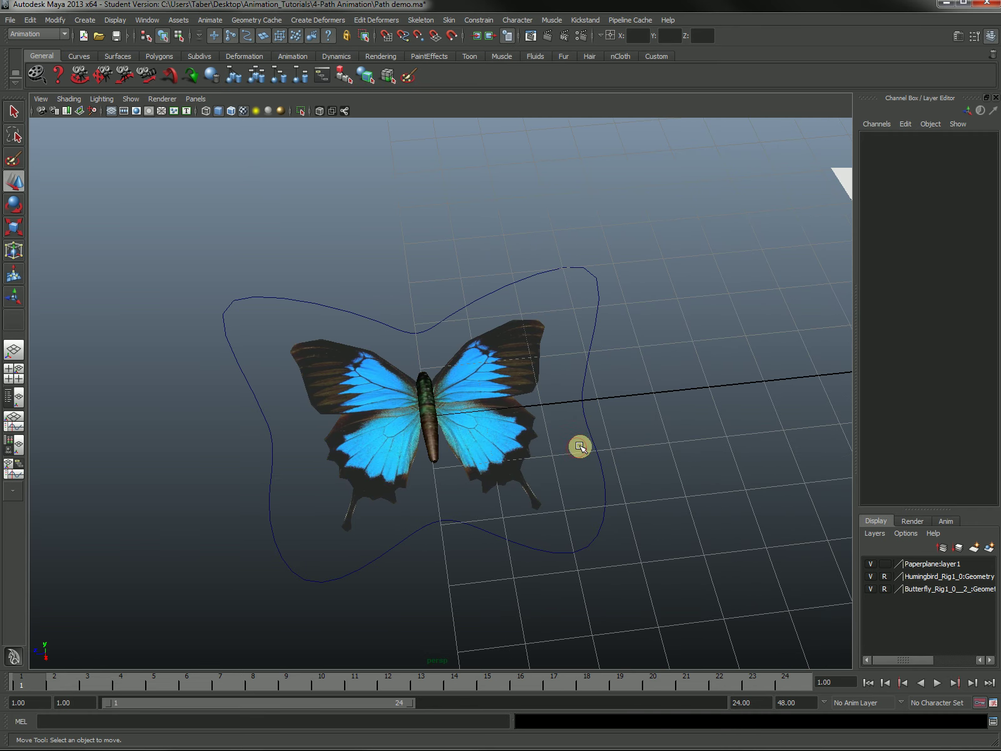
{"action": "left_click_drag", "start_coordinate": [625, 411], "coordinate": [638, 422]}
{"action": "middle_click_drag", "start_coordinate": [604, 358], "coordinate": [611, 416], "text": "alt"}
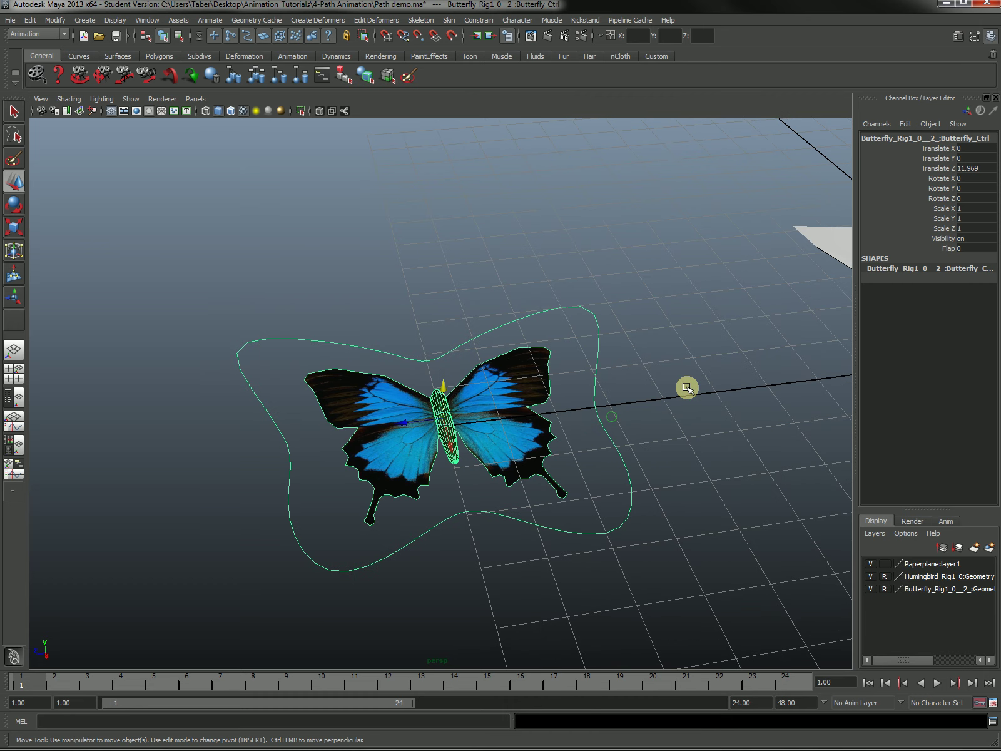
Scrub the butterfly's Flap channel between -10 and 10, then undo the change.
{"action": "left_click", "coordinate": [949, 249]}
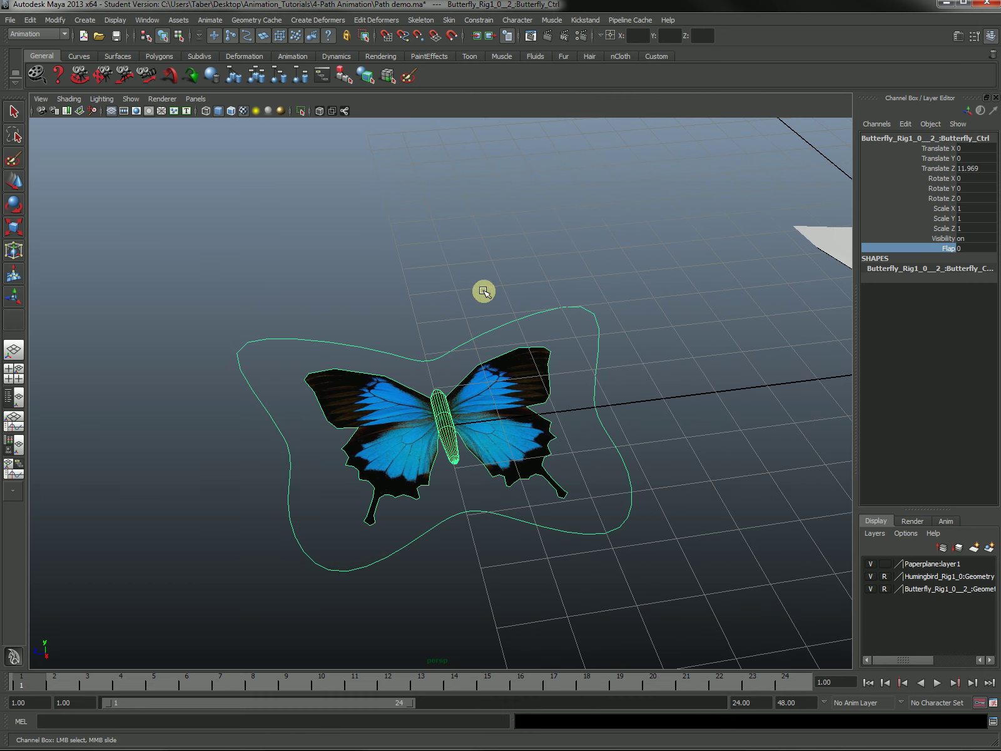
{"action": "left_click", "coordinate": [939, 246]}
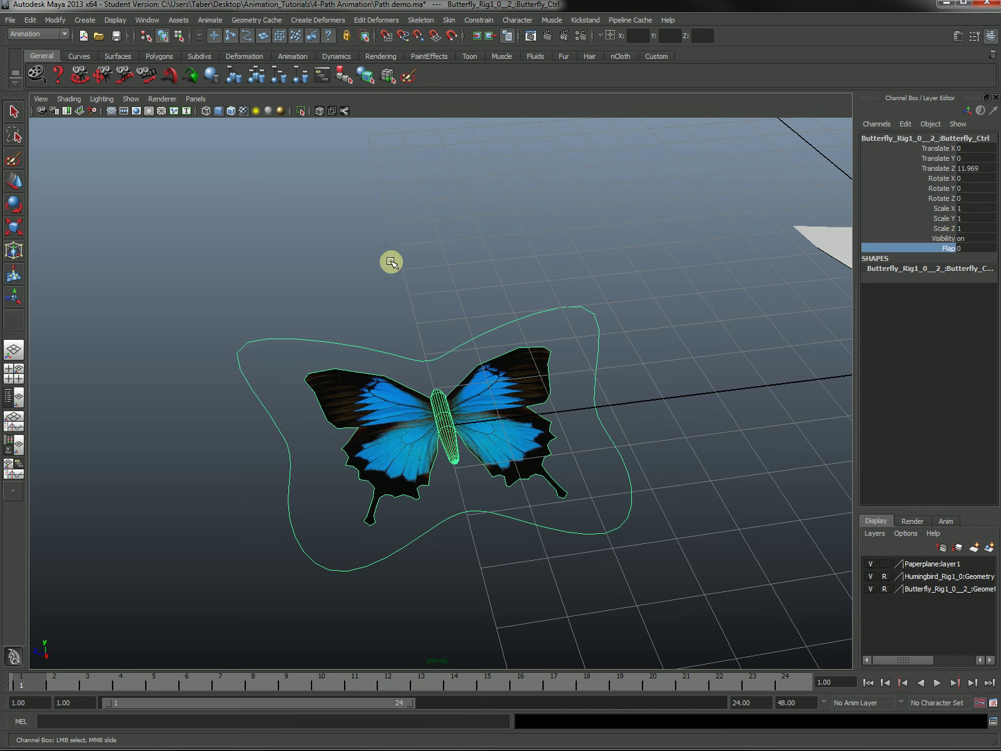
{"action": "middle_click_drag", "start_coordinate": [391, 258], "coordinate": [230, 271]}
{"action": "left_click_drag", "start_coordinate": [230, 271], "coordinate": [541, 325], "text": "alt"}
{"action": "middle_click_drag", "start_coordinate": [541, 325], "coordinate": [639, 346]}
{"action": "left_click_drag", "start_coordinate": [640, 346], "coordinate": [364, 385], "text": "alt"}
{"action": "key", "text": "z"}
{"action": "key", "text": "z"}
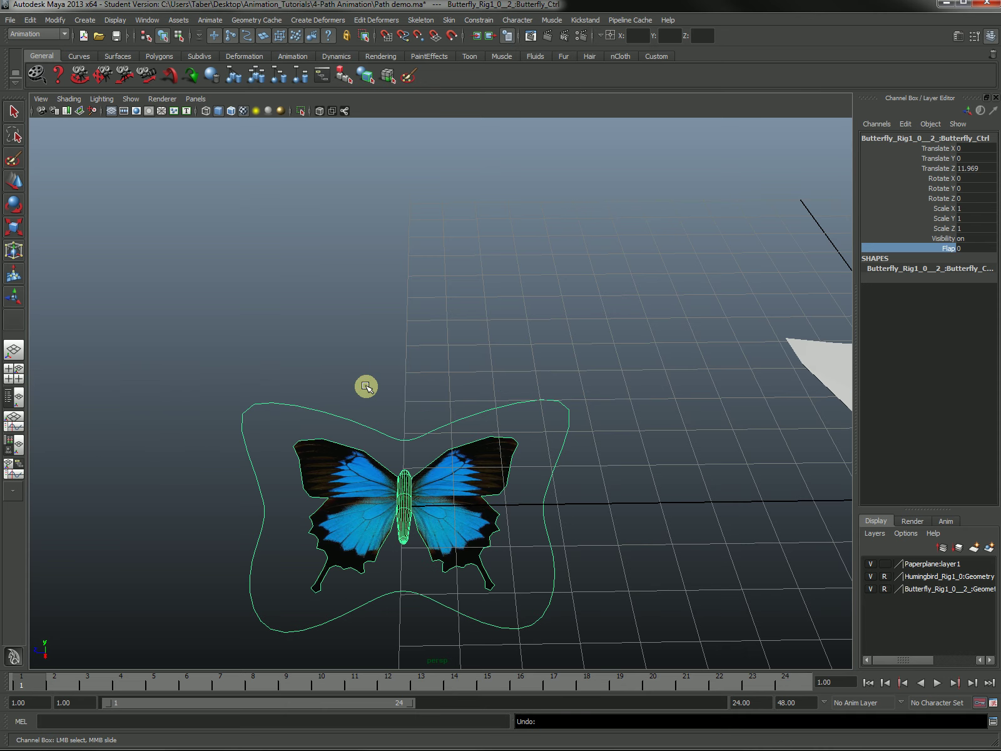
Try moving the butterfly control up and down along Y, undoing each move.
{"action": "left_click", "coordinate": [386, 319]}
{"action": "key", "text": "w"}
{"action": "scroll", "coordinate": [534, 369], "scroll_direction": "down", "scroll_amount": 5}
{"action": "left_click_drag", "start_coordinate": [534, 369], "coordinate": [583, 351], "text": "alt"}
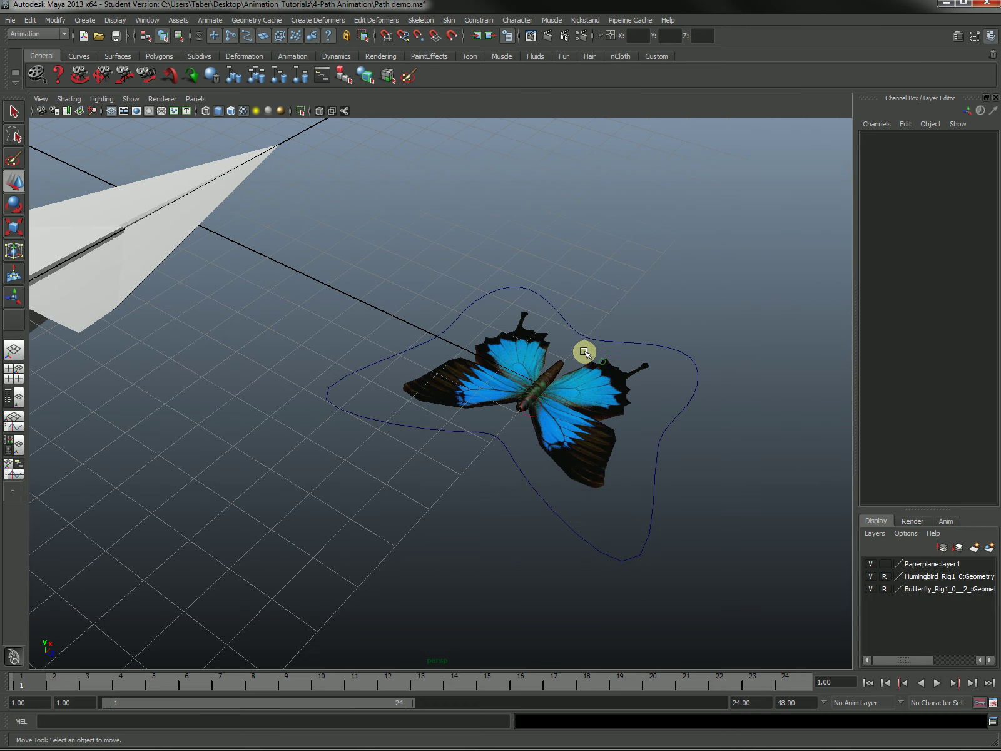
{"action": "left_click", "coordinate": [546, 298]}
{"action": "left_click_drag", "start_coordinate": [509, 319], "coordinate": [667, 306], "text": "alt"}
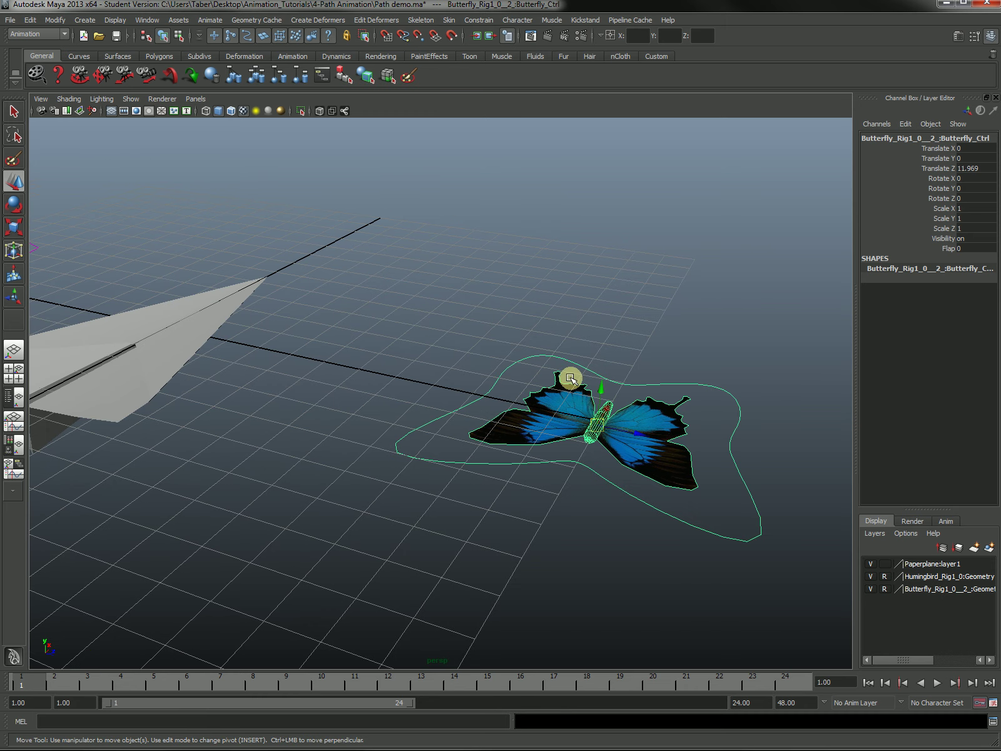
{"action": "left_click_drag", "start_coordinate": [600, 387], "coordinate": [535, 379]}
{"action": "key", "text": "ctrl+z"}
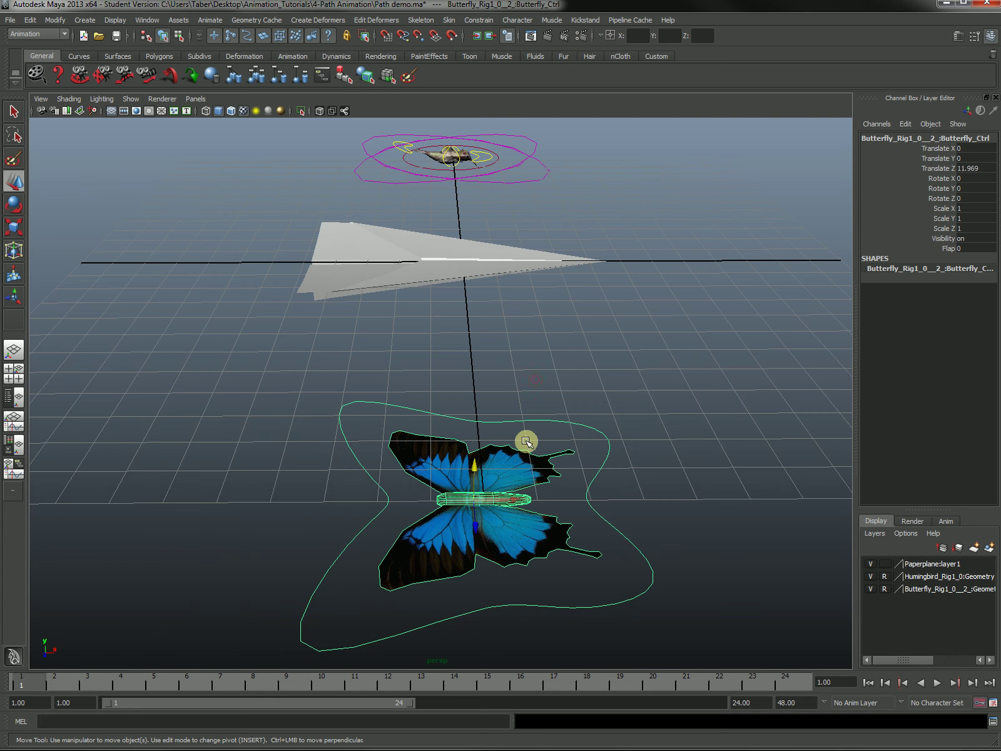
{"action": "left_click_drag", "start_coordinate": [484, 474], "coordinate": [568, 437], "text": "alt"}
{"action": "left_click_drag", "start_coordinate": [519, 378], "coordinate": [553, 374], "text": "alt"}
{"action": "key", "text": "ctrl+z"}
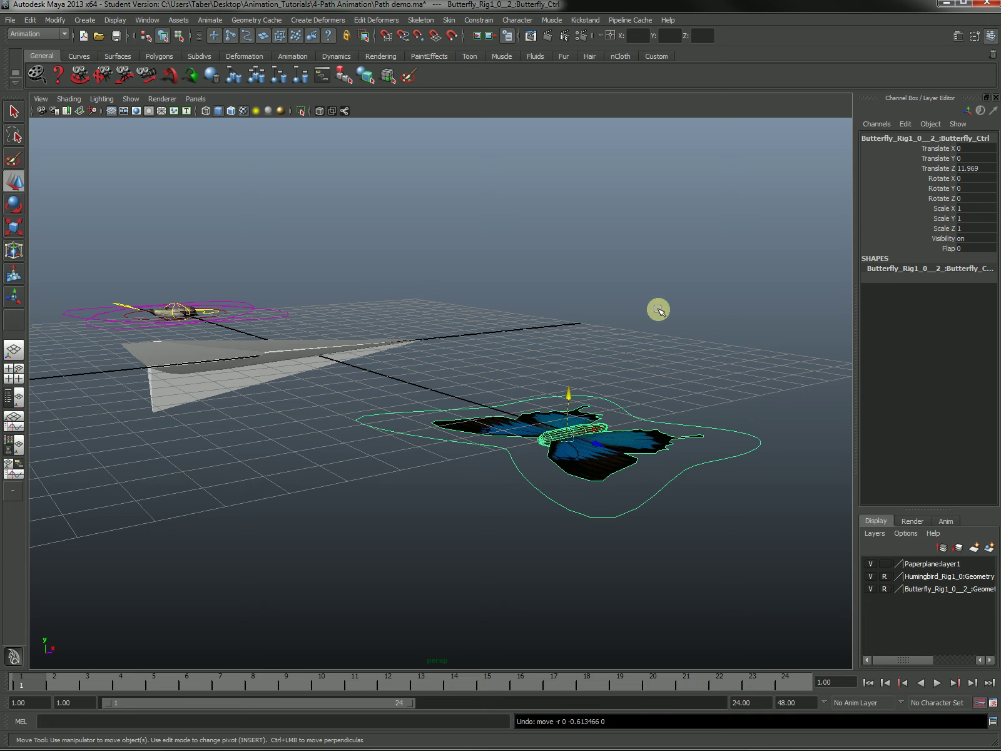
{"action": "left_click_drag", "start_coordinate": [623, 344], "coordinate": [556, 481], "text": "alt"}
{"action": "left_click", "coordinate": [792, 538]}
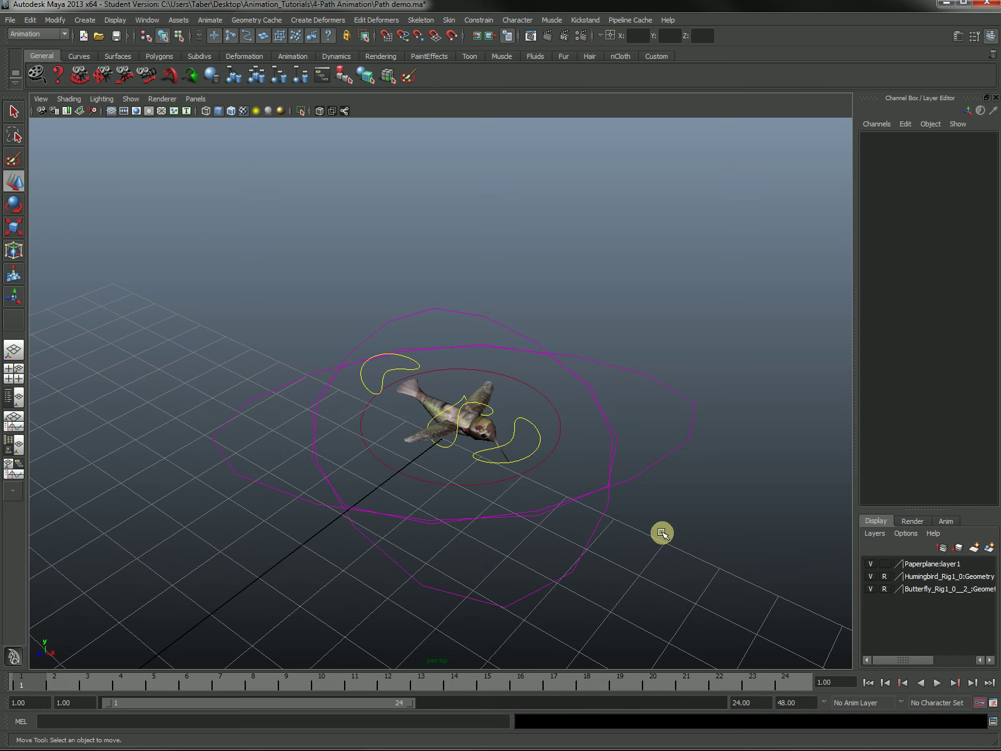
Orbit and zoom the view in on the hummingbird.
{"action": "left_click_drag", "start_coordinate": [596, 539], "coordinate": [633, 528], "text": "alt"}
{"action": "right_click_drag", "start_coordinate": [633, 527], "coordinate": [632, 570], "text": "alt"}
{"action": "left_click_drag", "start_coordinate": [633, 569], "coordinate": [614, 530], "text": "alt"}
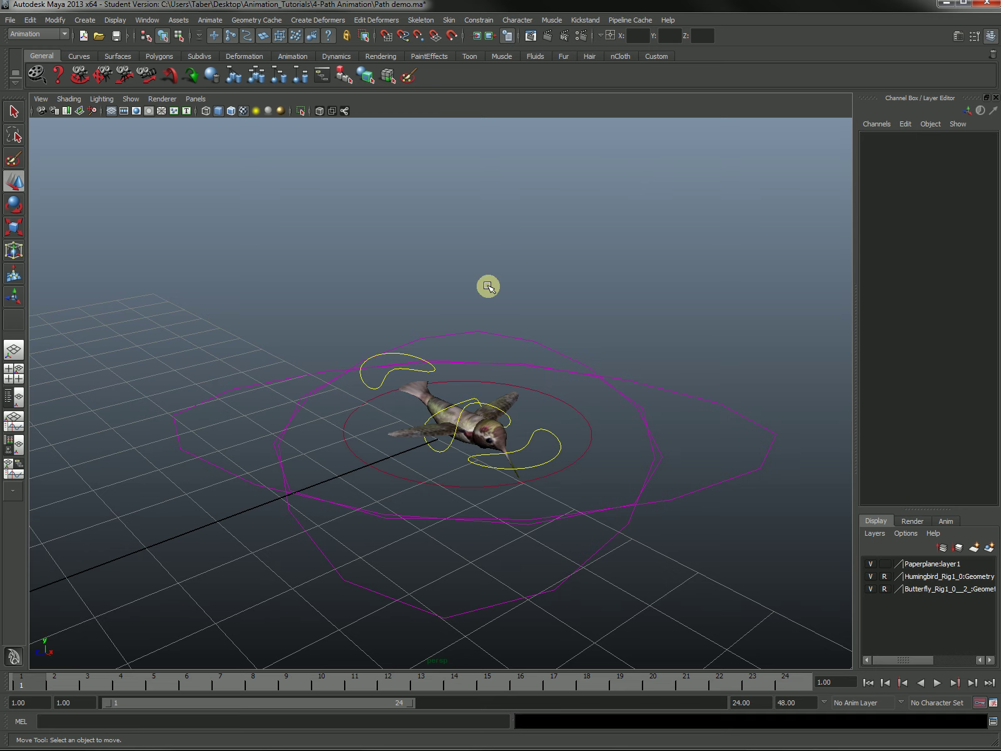
{"action": "mouse_move", "coordinate": [392, 290]}
{"action": "left_mouse_down", "text": "alt"}
{"action": "mouse_move", "coordinate": [519, 289]}
{"action": "mouse_move", "coordinate": [383, 284]}
{"action": "left_mouse_up", "text": "alt"}
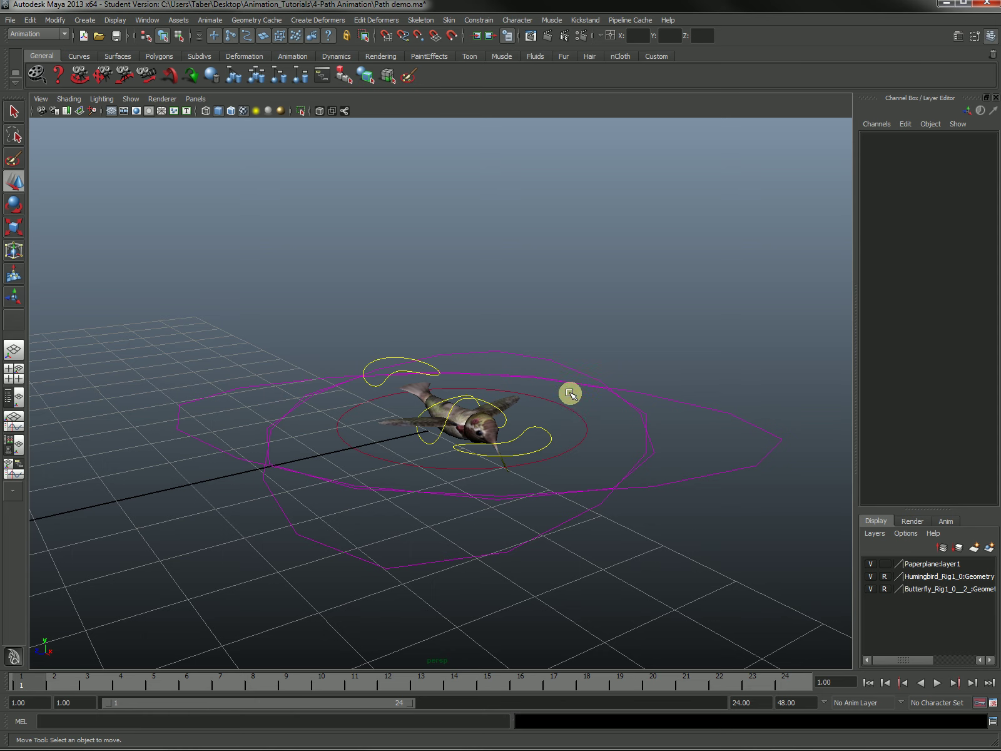
{"action": "left_click_drag", "start_coordinate": [565, 395], "coordinate": [569, 408], "text": "alt"}
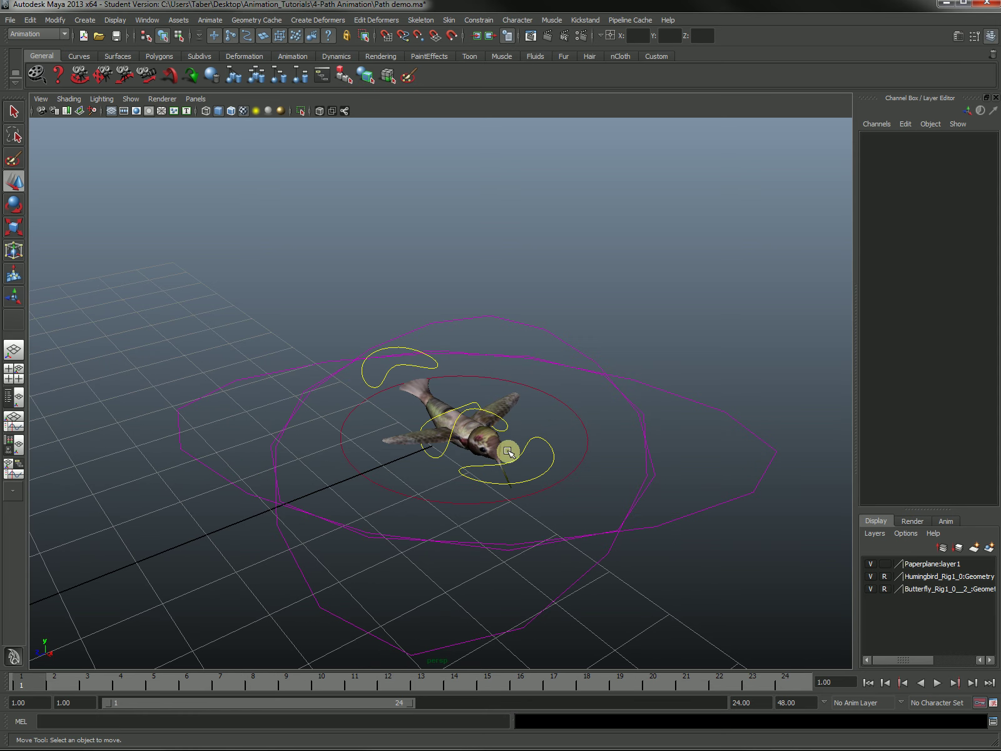
{"action": "left_click_drag", "start_coordinate": [507, 478], "coordinate": [575, 467], "text": "alt"}
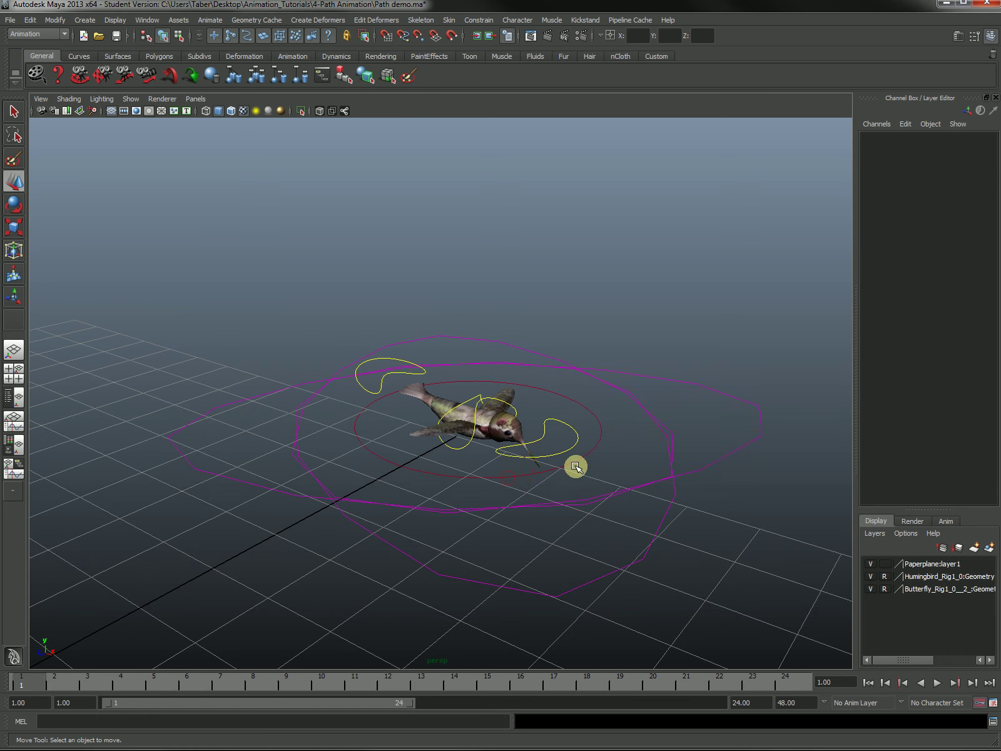
Test-move the hummingbird rig, undo it, and select the hummingbird's body control.
{"action": "left_click_drag", "start_coordinate": [680, 401], "coordinate": [692, 407]}
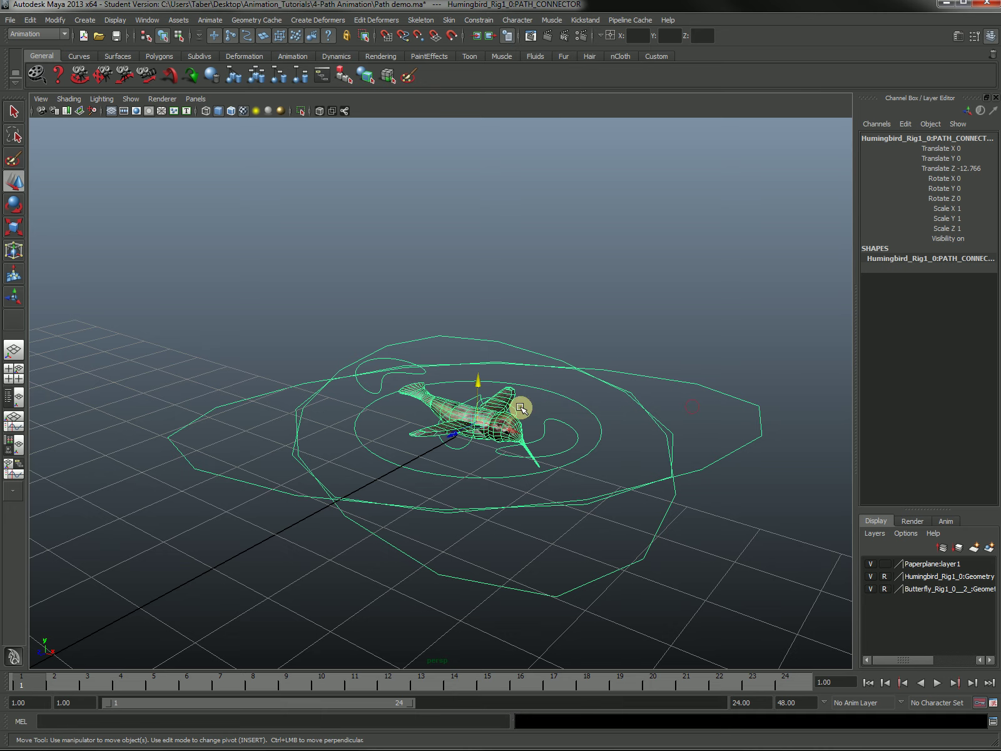
{"action": "left_click_drag", "start_coordinate": [478, 423], "coordinate": [479, 390]}
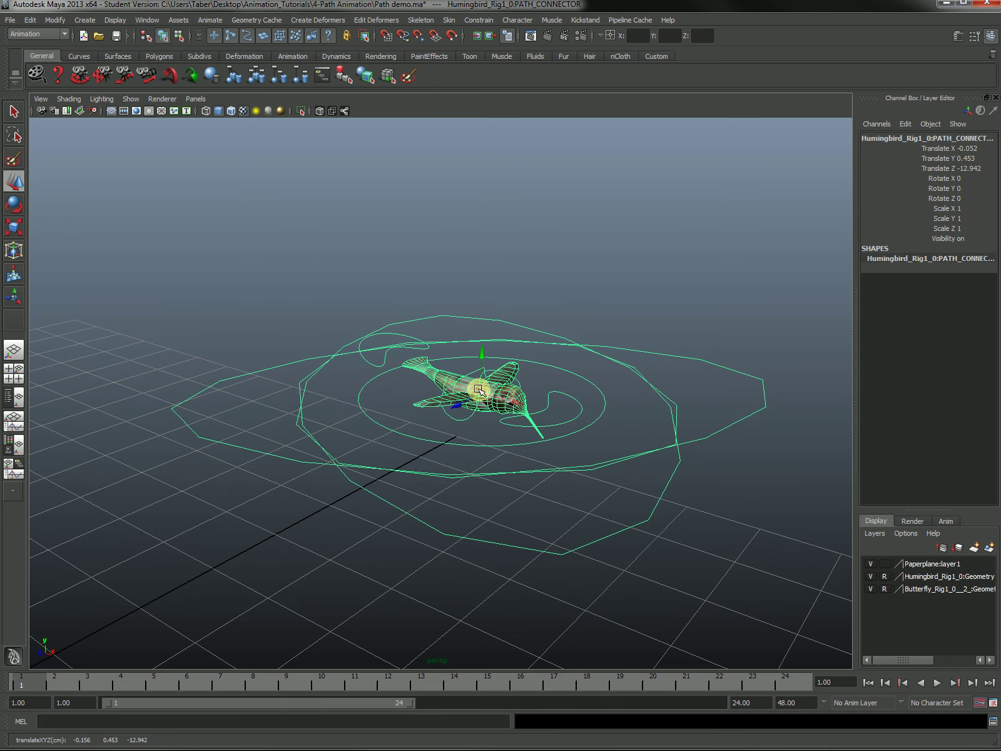
{"action": "key", "text": "ctrl+z"}
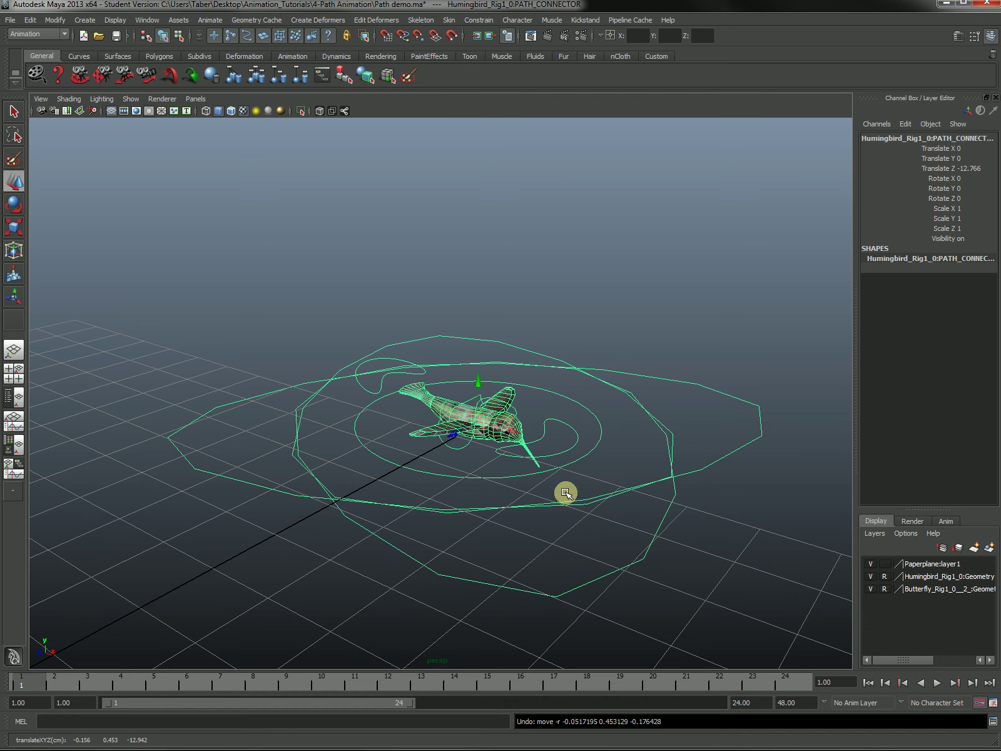
{"action": "mouse_move", "coordinate": [564, 404]}
{"action": "left_mouse_down", "text": "alt"}
{"action": "mouse_move", "coordinate": [581, 409]}
{"action": "mouse_move", "coordinate": [550, 416]}
{"action": "left_mouse_up", "text": "alt"}
{"action": "mouse_move", "coordinate": [551, 415]}
{"action": "right_mouse_down", "text": "alt"}
{"action": "mouse_move", "coordinate": [572, 445]}
{"action": "mouse_move", "coordinate": [553, 436]}
{"action": "right_mouse_up", "text": "alt"}
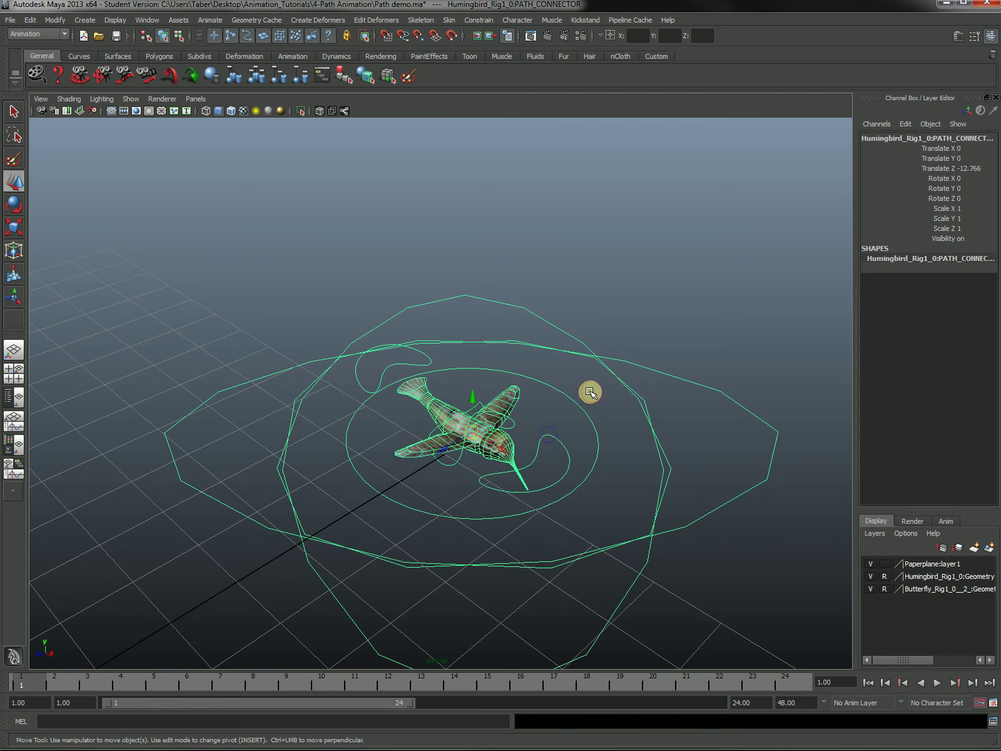
{"action": "left_click", "coordinate": [573, 402]}
{"action": "left_click", "coordinate": [573, 398]}
{"action": "left_click_drag", "start_coordinate": [480, 430], "coordinate": [536, 519], "text": "alt"}
{"action": "key", "text": "ctrl+z"}
Scrub the hummingbird's Flap between -10 and 10, then set it to 0.
{"action": "scroll", "coordinate": [532, 501], "scroll_direction": "up", "scroll_amount": 5}
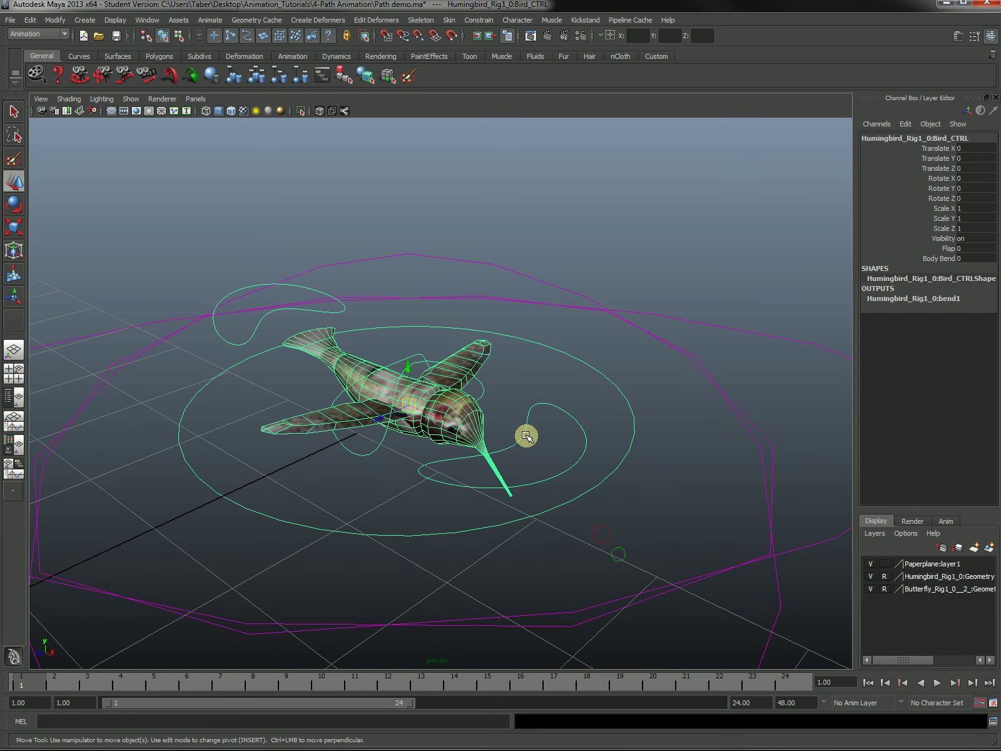
{"action": "middle_click_drag", "start_coordinate": [526, 436], "coordinate": [573, 475], "text": "alt"}
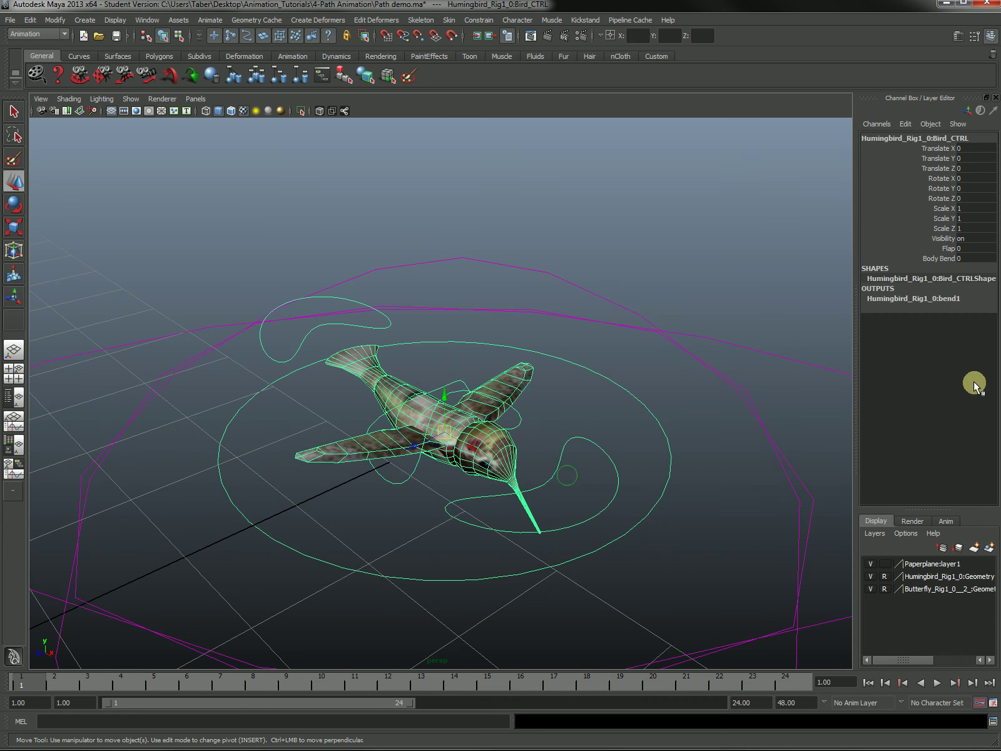
{"action": "left_click", "coordinate": [918, 252]}
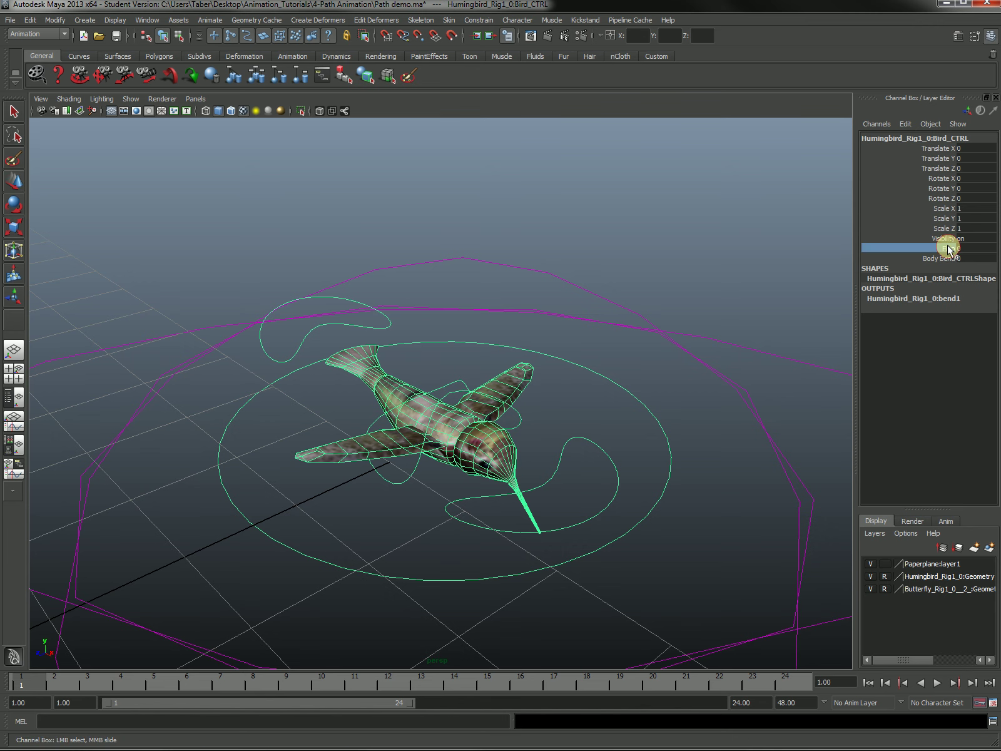
{"action": "middle_click_drag", "start_coordinate": [567, 327], "coordinate": [744, 396]}
{"action": "left_click_drag", "start_coordinate": [744, 395], "coordinate": [501, 382], "text": "alt"}
{"action": "middle_click_drag", "start_coordinate": [501, 382], "coordinate": [677, 405]}
{"action": "left_click_drag", "start_coordinate": [677, 404], "coordinate": [595, 431], "text": "alt"}
{"action": "left_click", "coordinate": [969, 249]}
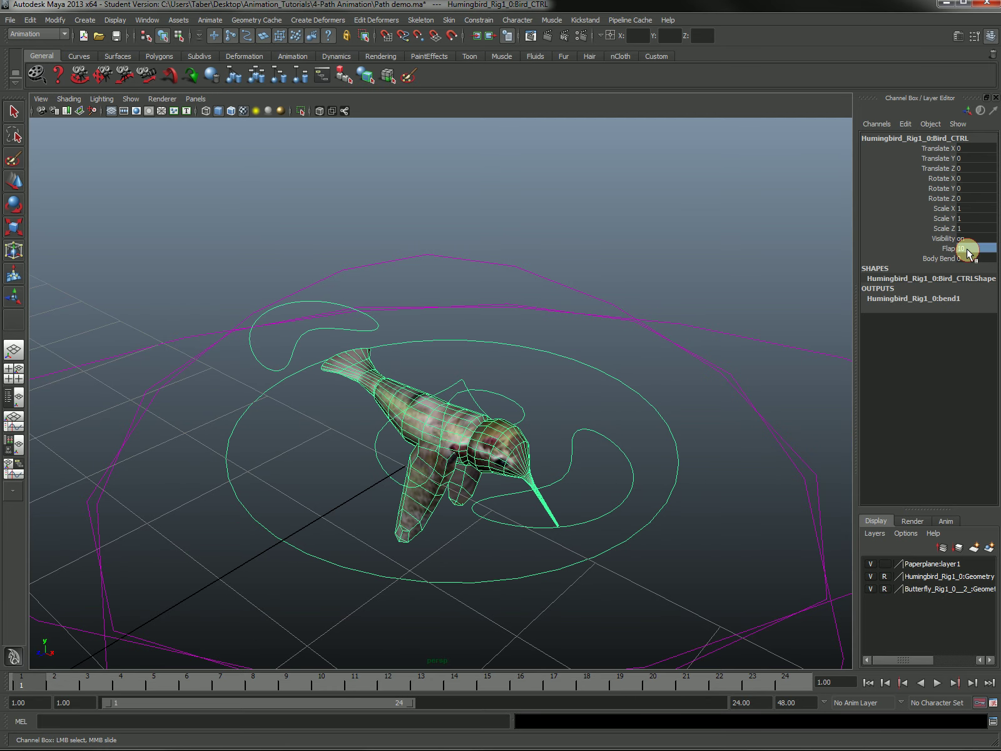
{"action": "type", "text": "0"}
{"action": "key", "text": "Return"}
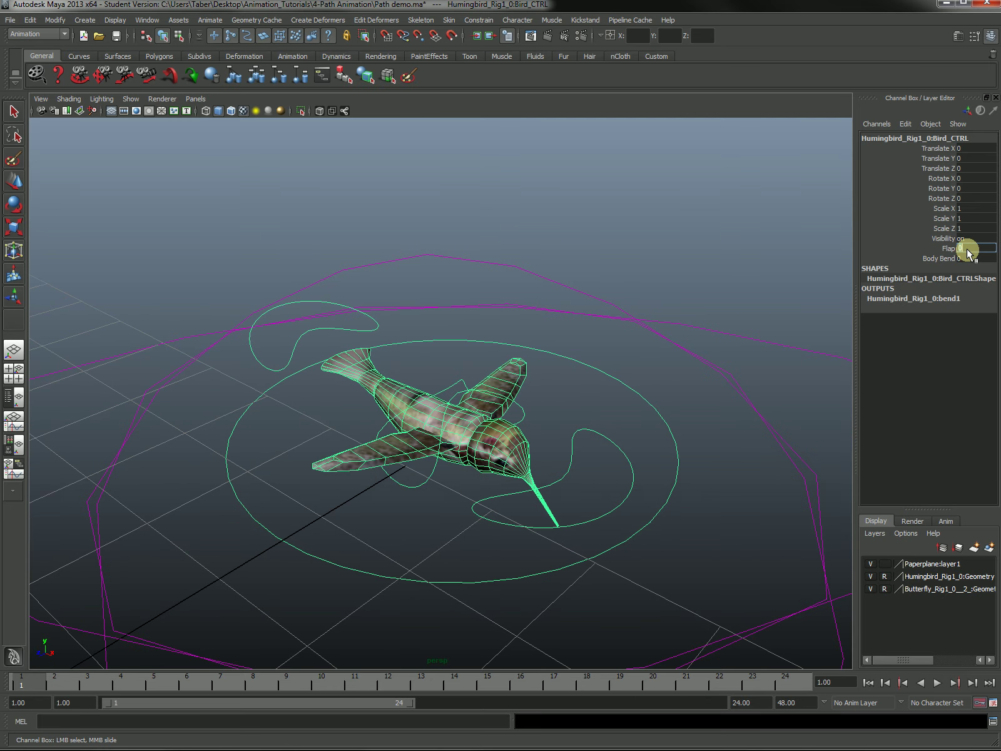
Scrub the hummingbird's Body Bend channel back and forth, settling on 5.2.
{"action": "left_click", "coordinate": [927, 259]}
{"action": "middle_click_drag", "start_coordinate": [786, 323], "coordinate": [724, 325]}
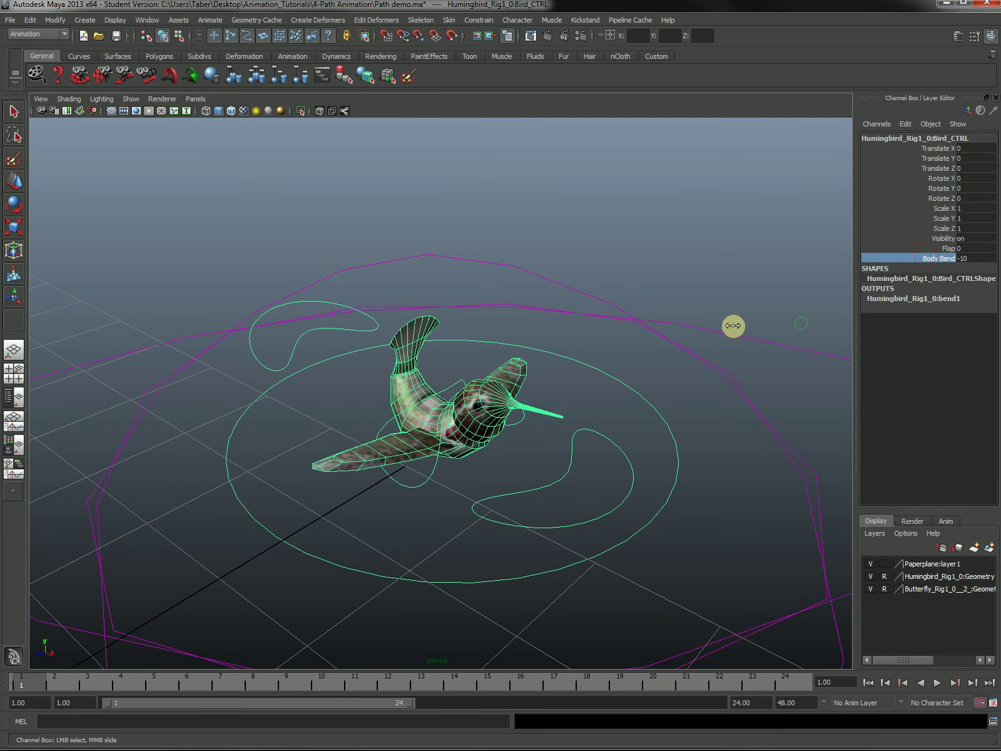
{"action": "left_click_drag", "start_coordinate": [627, 416], "coordinate": [666, 368], "text": "alt"}
{"action": "middle_click_drag", "start_coordinate": [666, 369], "coordinate": [729, 434]}
{"action": "left_click_drag", "start_coordinate": [729, 434], "coordinate": [642, 483], "text": "alt"}
{"action": "middle_click_drag", "start_coordinate": [641, 483], "coordinate": [628, 440]}
Rotate the hummingbird's head control, then undo the turn.
{"action": "left_click_drag", "start_coordinate": [646, 472], "coordinate": [603, 525], "text": "alt"}
{"action": "key", "text": "w"}
{"action": "left_click", "coordinate": [612, 532]}
{"action": "left_click_drag", "start_coordinate": [659, 555], "coordinate": [700, 514], "text": "alt"}
{"action": "key", "text": "e"}
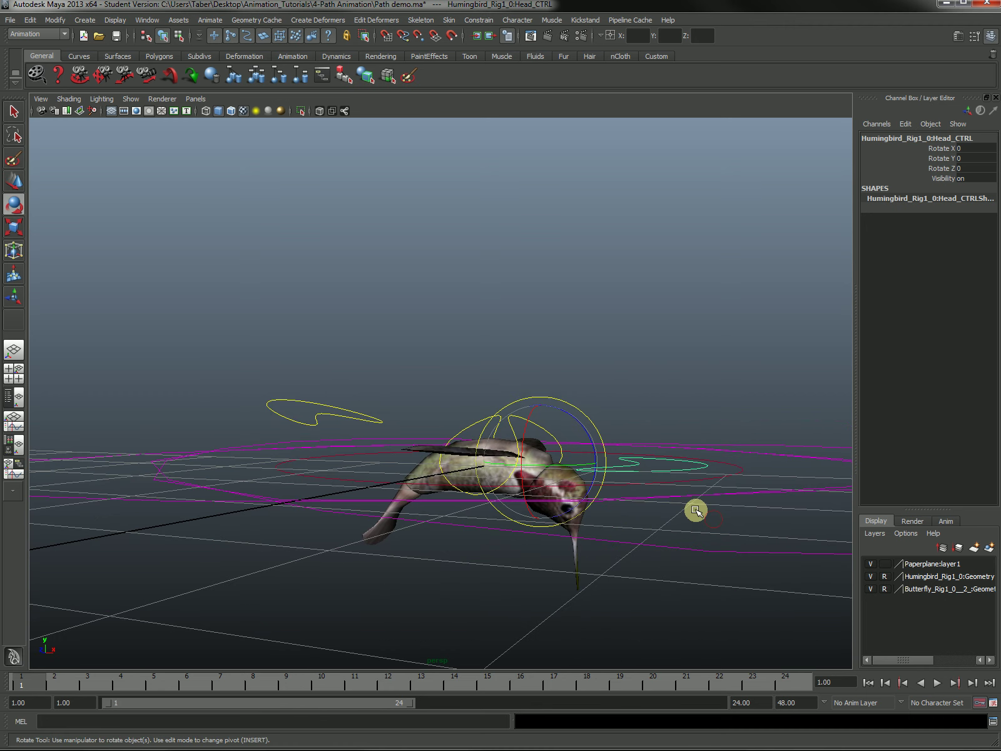
{"action": "left_click_drag", "start_coordinate": [571, 420], "coordinate": [515, 449]}
{"action": "key", "text": "ctrl+z"}
{"action": "left_click_drag", "start_coordinate": [633, 467], "coordinate": [532, 465], "text": "alt"}
{"action": "key", "text": "ctrl+z"}
Select the hummingbird's tail control and undo its rotation.
{"action": "middle_click_drag", "start_coordinate": [532, 465], "coordinate": [483, 373], "text": "alt"}
{"action": "left_click_drag", "start_coordinate": [482, 373], "coordinate": [438, 395], "text": "alt"}
{"action": "left_click", "coordinate": [403, 362]}
{"action": "left_click", "coordinate": [404, 359]}
{"action": "key", "text": "ctrl+z"}
{"action": "key", "text": "ctrl+z"}
{"action": "left_click_drag", "start_coordinate": [476, 438], "coordinate": [518, 456], "text": "alt"}
{"action": "middle_click_drag", "start_coordinate": [519, 457], "coordinate": [458, 514], "text": "alt"}
Tilt the hummingbird's wings with the wing orientation control.
{"action": "left_click", "coordinate": [551, 476]}
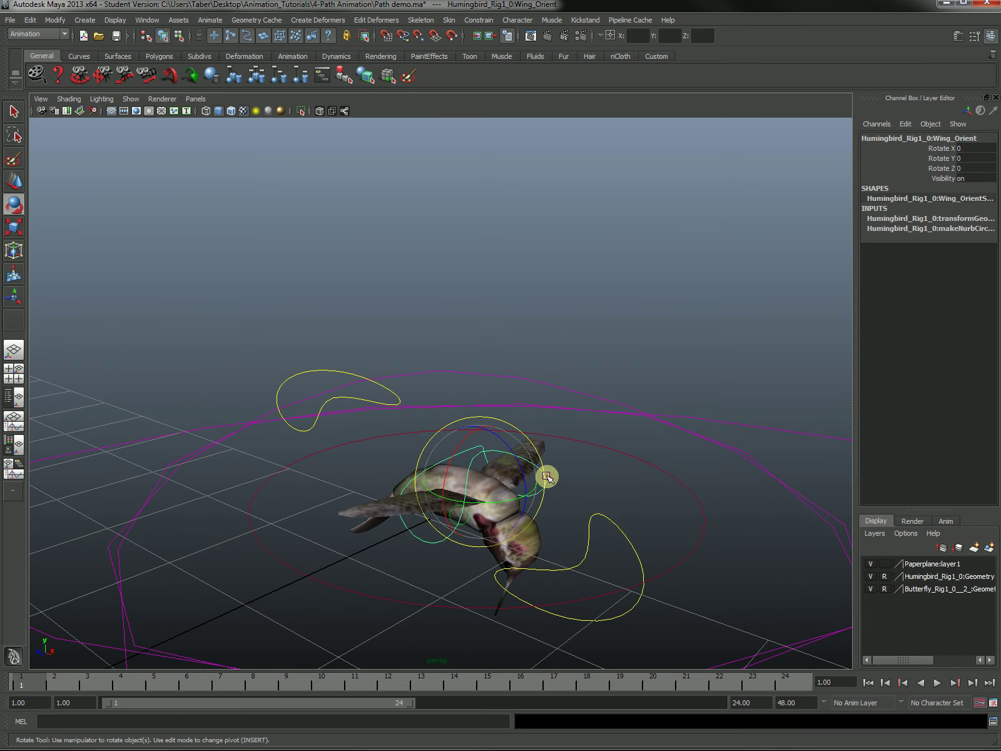
{"action": "left_click_drag", "start_coordinate": [572, 476], "coordinate": [455, 417], "text": "alt"}
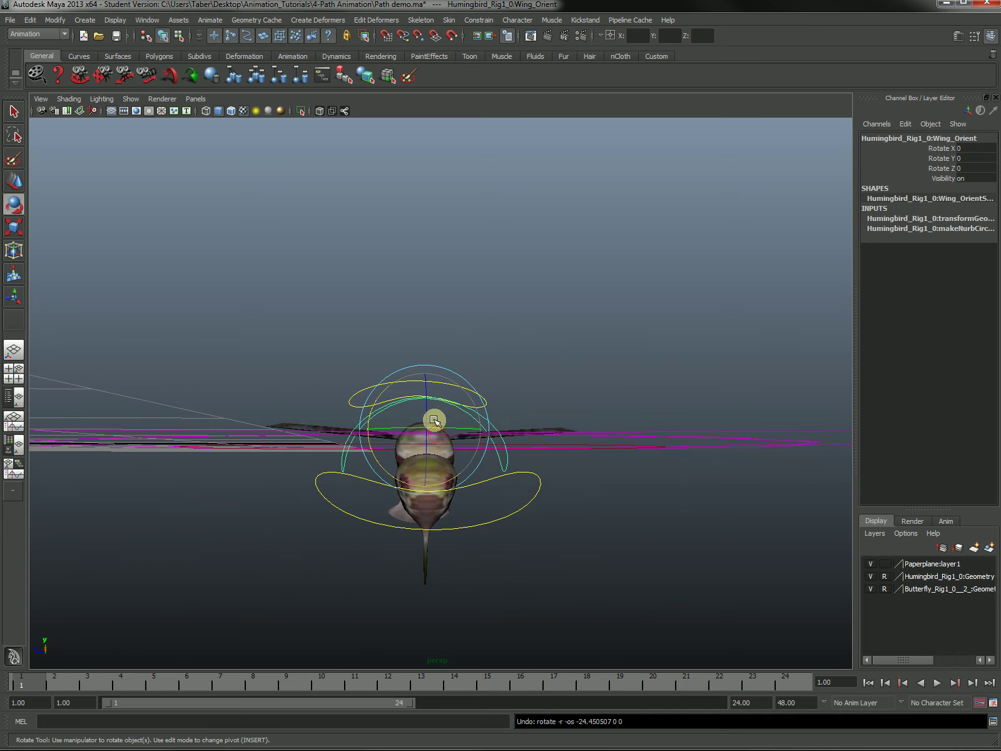
{"action": "left_click_drag", "start_coordinate": [425, 404], "coordinate": [539, 482]}
Scrub the Flap value on the hummingbird's main body control to flap the wings.
{"action": "left_click", "coordinate": [694, 459]}
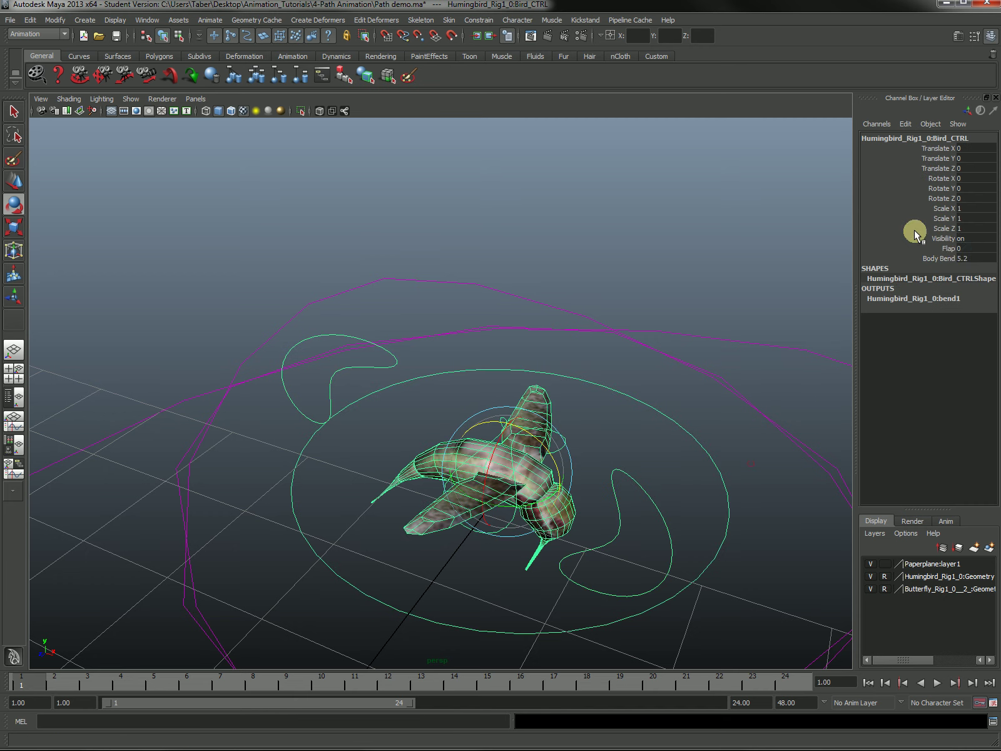
{"action": "left_click", "coordinate": [958, 249]}
{"action": "middle_click_drag", "start_coordinate": [645, 304], "coordinate": [648, 365]}
{"action": "left_click_drag", "start_coordinate": [648, 364], "coordinate": [463, 425], "text": "alt"}
Reselect the wing orientation control and the rig, then clear the selection.
{"action": "key", "text": "e"}
{"action": "left_click", "coordinate": [563, 443]}
{"action": "left_click", "coordinate": [559, 436]}
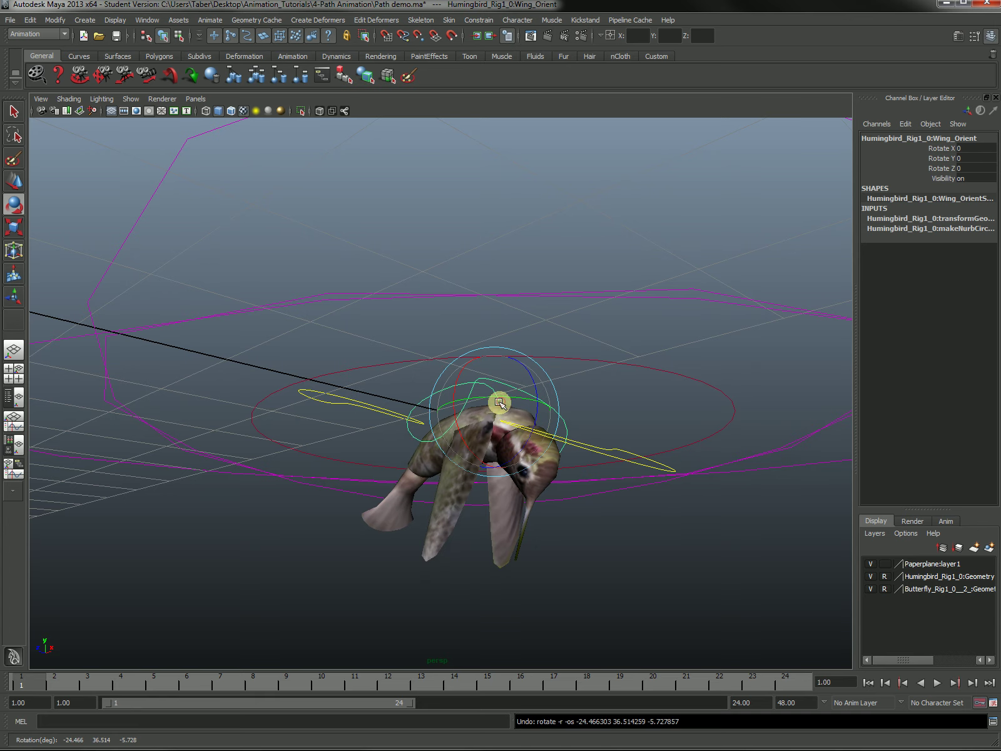
{"action": "left_click_drag", "start_coordinate": [600, 423], "coordinate": [557, 527], "text": "alt"}
{"action": "left_click", "coordinate": [636, 464]}
{"action": "left_click", "coordinate": [529, 488]}
{"action": "left_click", "coordinate": [579, 471]}
Pull the view back to frame the whole scene including the paper plane.
{"action": "left_click_drag", "start_coordinate": [579, 471], "coordinate": [581, 529], "text": "alt"}
{"action": "middle_click_drag", "start_coordinate": [581, 530], "coordinate": [596, 475], "text": "alt"}
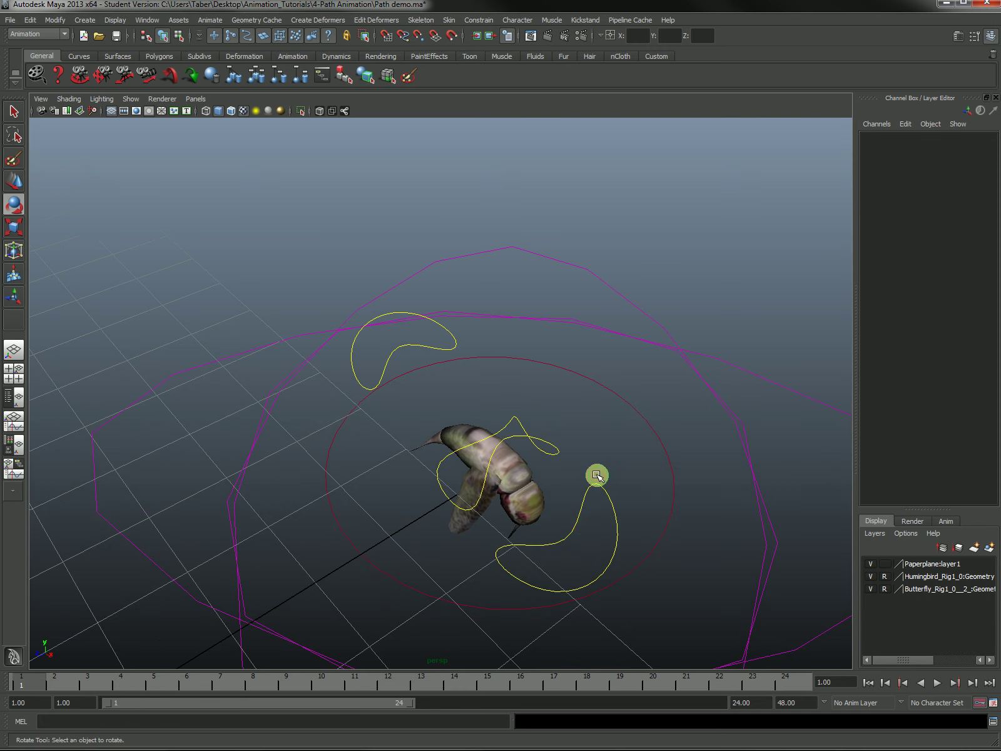
{"action": "left_click_drag", "start_coordinate": [596, 475], "coordinate": [541, 456], "text": "alt"}
{"action": "right_click_drag", "start_coordinate": [541, 457], "coordinate": [375, 469], "text": "alt"}
{"action": "middle_click_drag", "start_coordinate": [375, 470], "coordinate": [577, 459], "text": "alt"}
{"action": "left_click_drag", "start_coordinate": [576, 460], "coordinate": [494, 463], "text": "alt"}
Frame the whole grid and toggle the Butterfly layer's visibility off and back on.
{"action": "middle_click_drag", "start_coordinate": [494, 462], "coordinate": [629, 468], "text": "alt"}
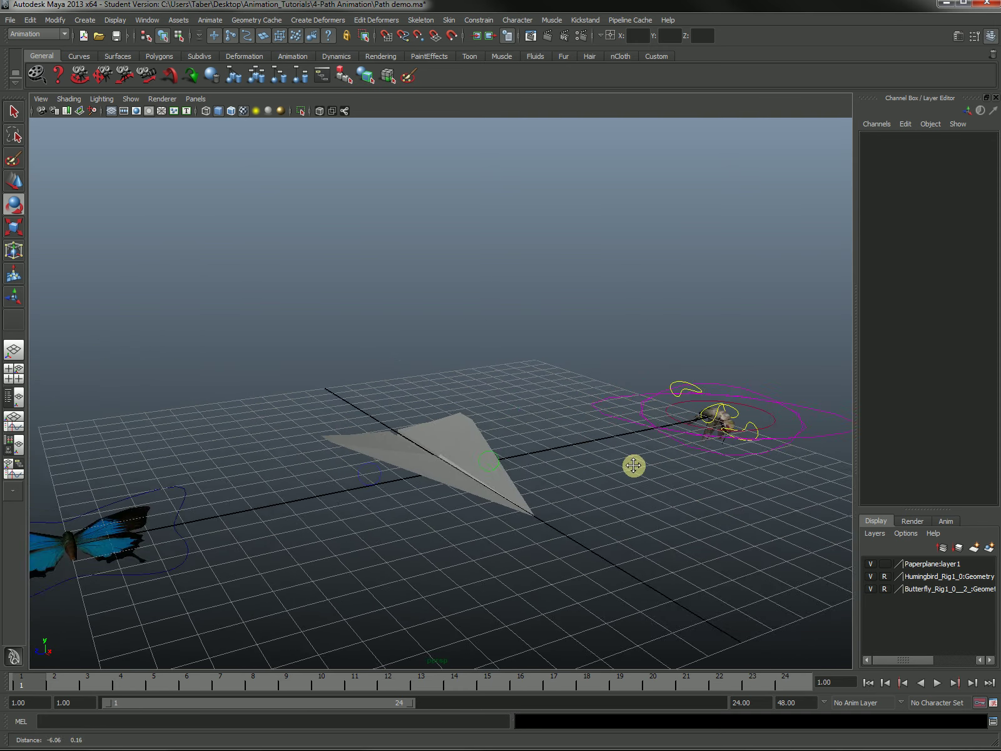
{"action": "right_click_drag", "start_coordinate": [628, 468], "coordinate": [564, 470], "text": "alt"}
{"action": "left_click_drag", "start_coordinate": [564, 470], "coordinate": [541, 467], "text": "alt"}
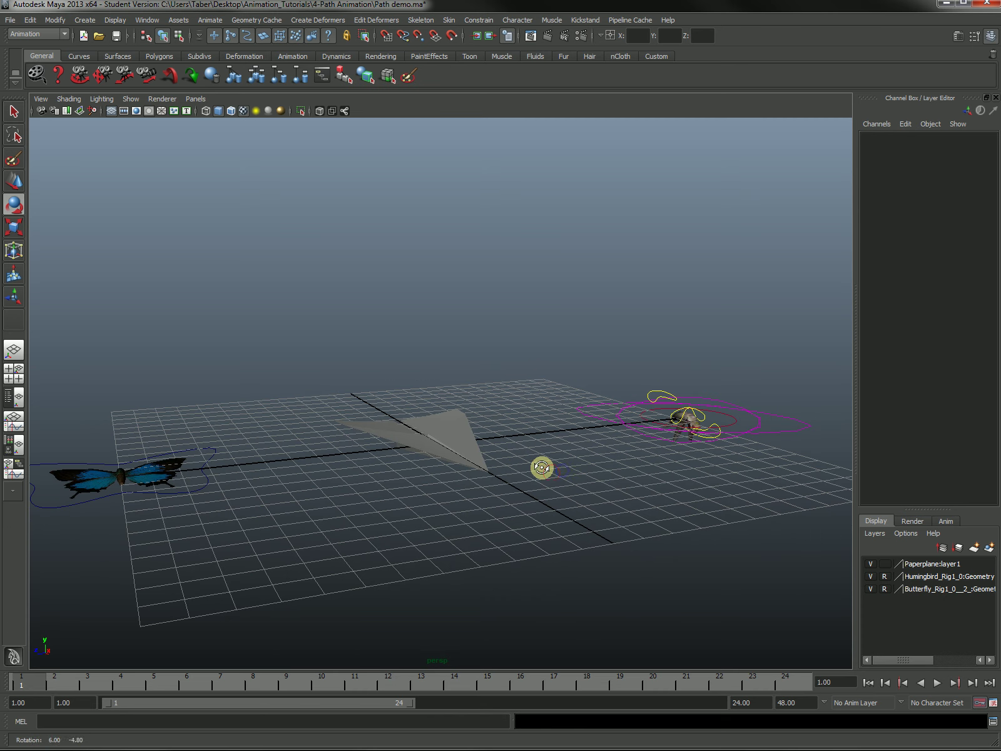
{"action": "left_click", "coordinate": [870, 589]}
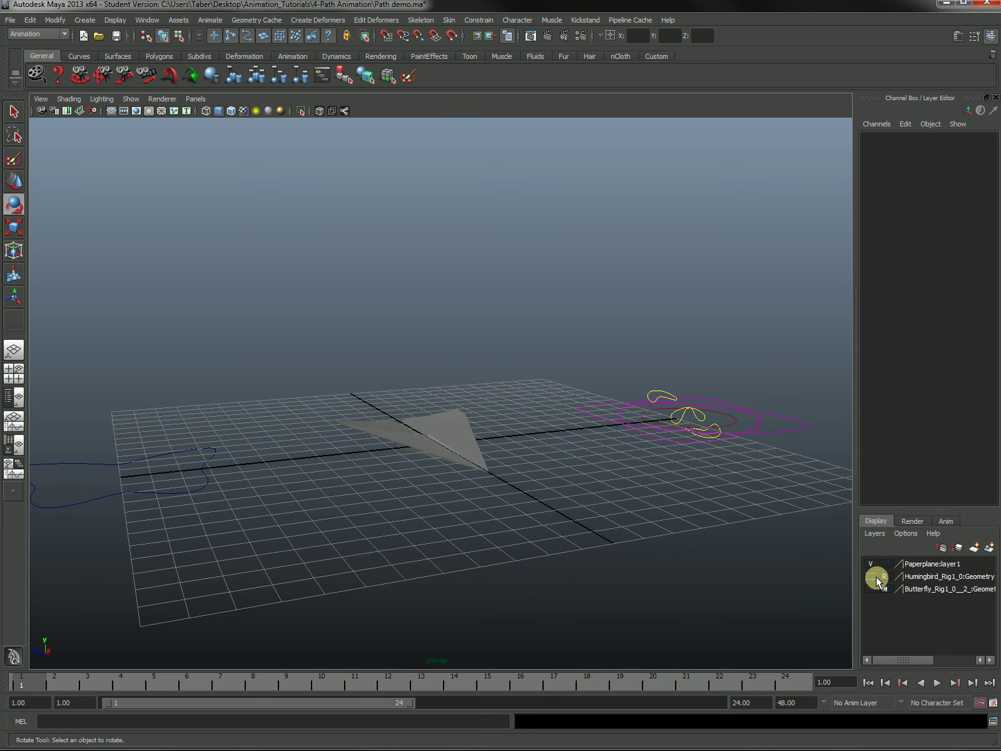
{"action": "left_click", "coordinate": [870, 589]}
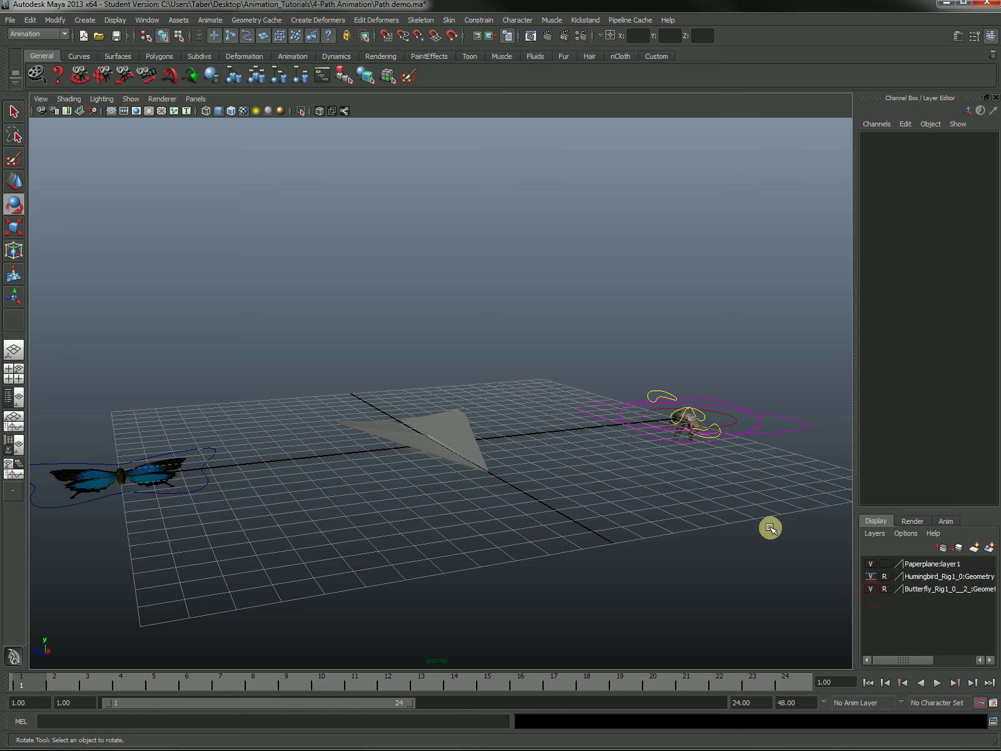
Unload the Butterfly and Hummingbird references in the Reference Editor, then minimize it.
{"action": "left_click", "coordinate": [10, 20]}
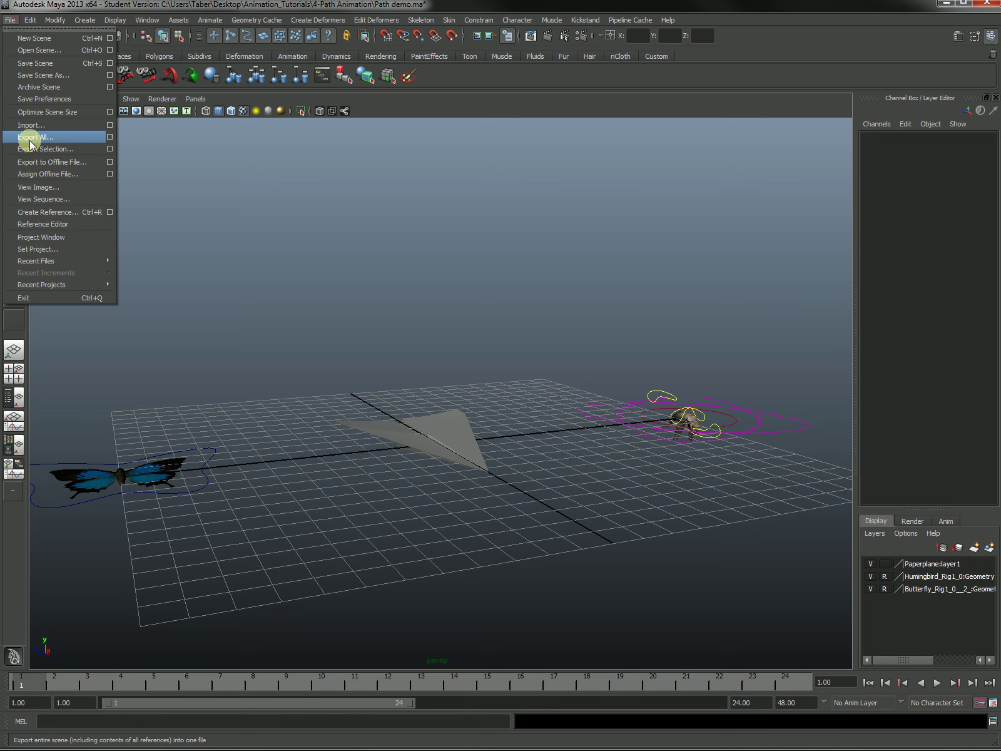
{"action": "left_click", "coordinate": [46, 226]}
{"action": "left_click_drag", "start_coordinate": [307, 413], "coordinate": [315, 173]}
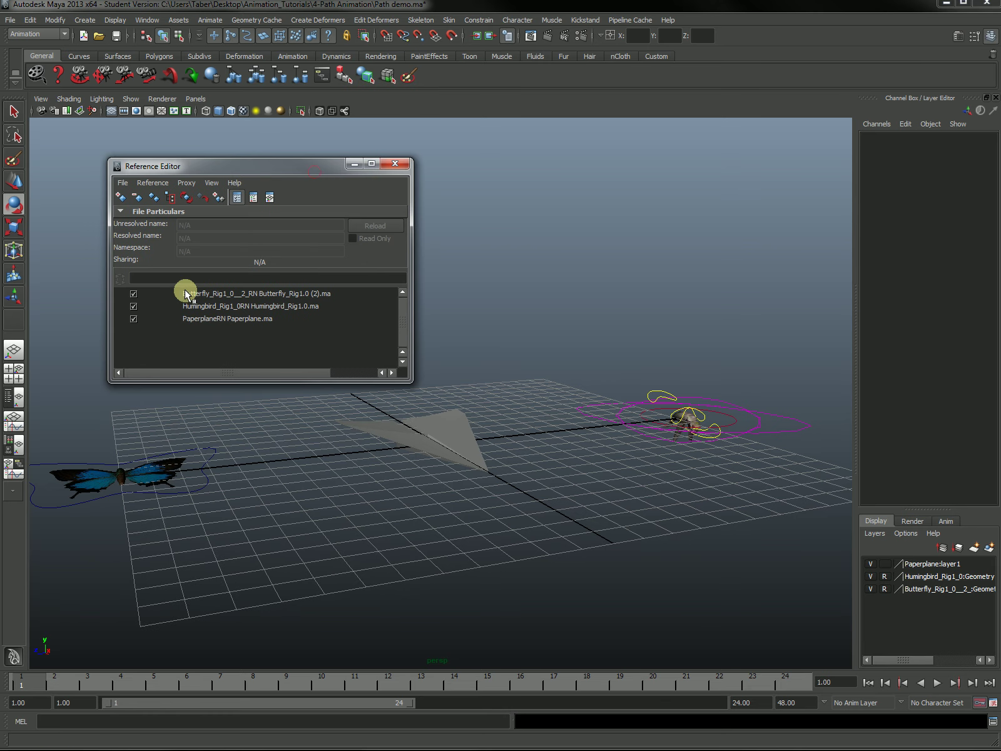
{"action": "left_click", "coordinate": [133, 293]}
{"action": "left_click", "coordinate": [132, 305]}
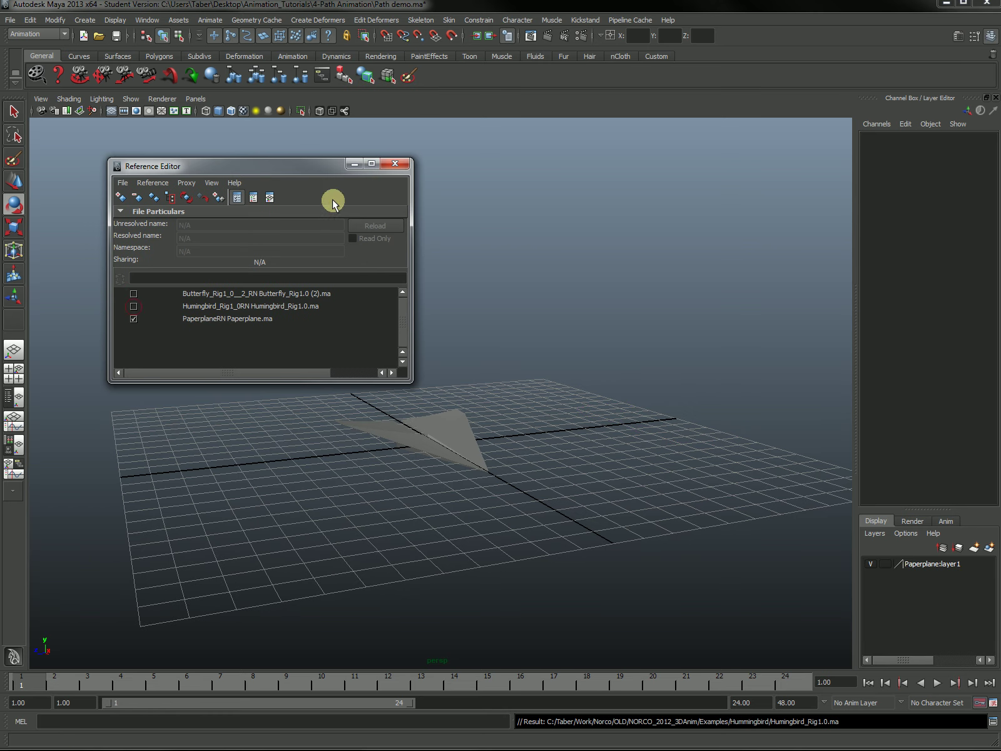
{"action": "left_click", "coordinate": [359, 164]}
{"action": "left_click_drag", "start_coordinate": [446, 362], "coordinate": [505, 364], "text": "alt"}
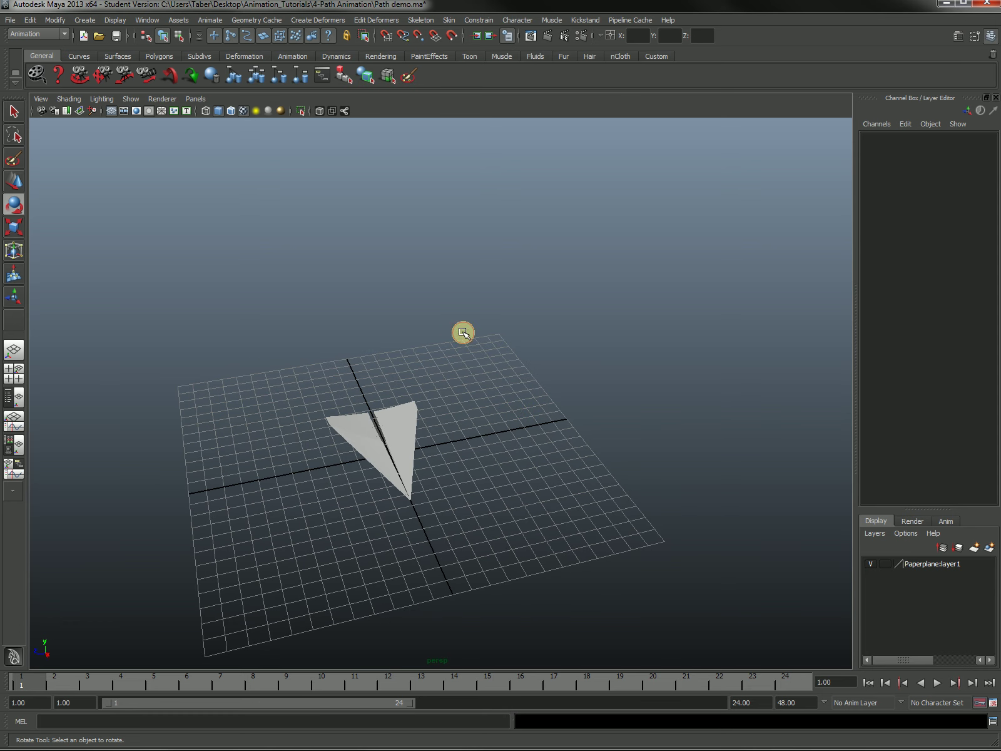
Activate the CV Curve Tool from the Create menu.
{"action": "left_click", "coordinate": [92, 23]}
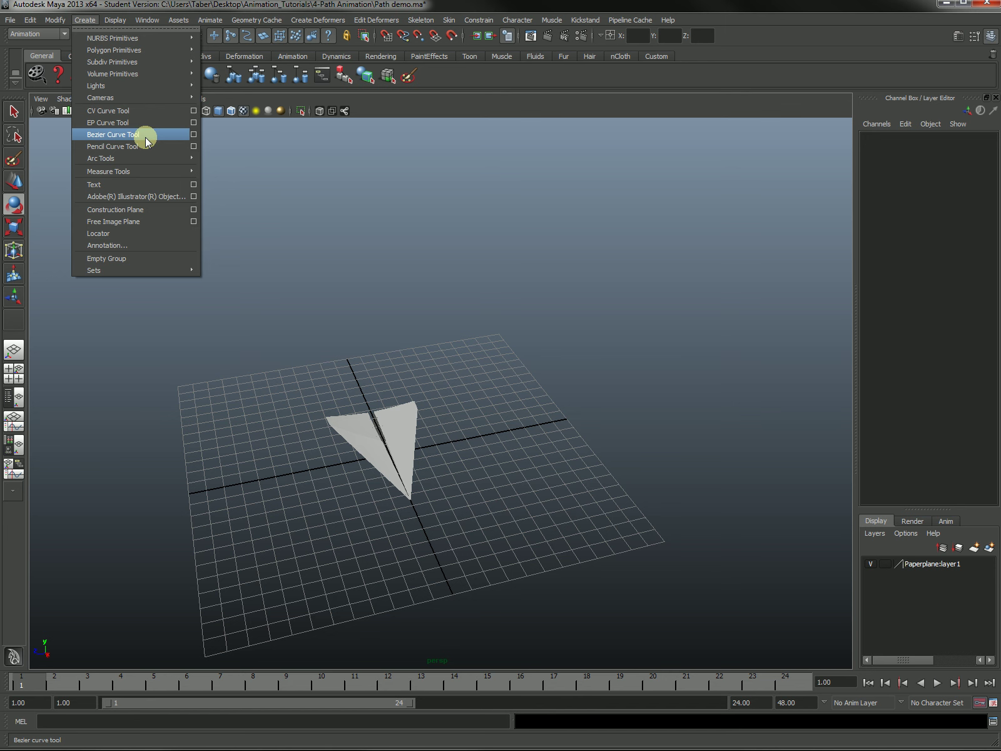
{"action": "mouse_move", "coordinate": [118, 47]}
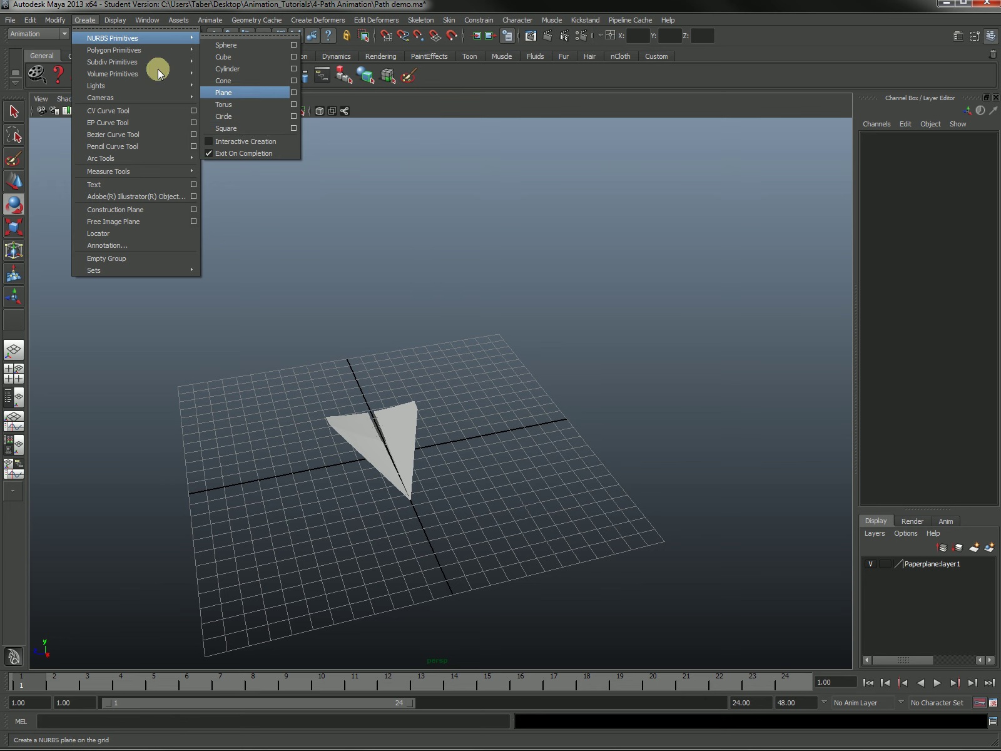
{"action": "mouse_move", "coordinate": [137, 164]}
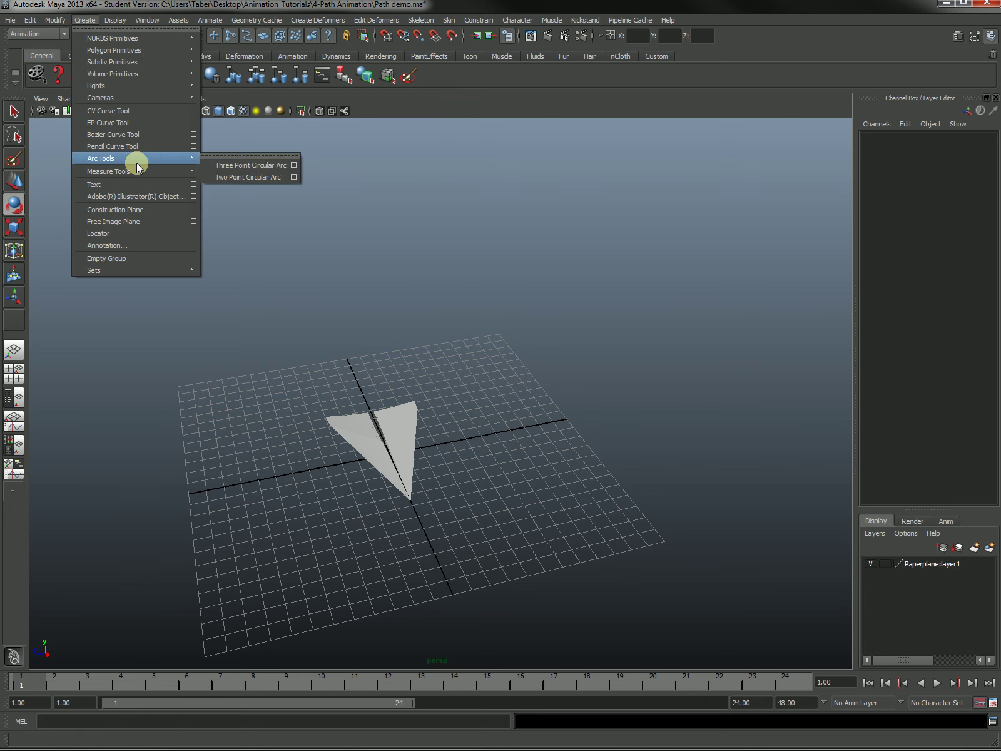
{"action": "left_click", "coordinate": [132, 110]}
Place the first three CVs of the flight path around the paper plane.
{"action": "scroll", "coordinate": [252, 337], "scroll_direction": "down", "scroll_amount": 3}
{"action": "middle_click_drag", "start_coordinate": [293, 266], "coordinate": [320, 360], "text": "alt"}
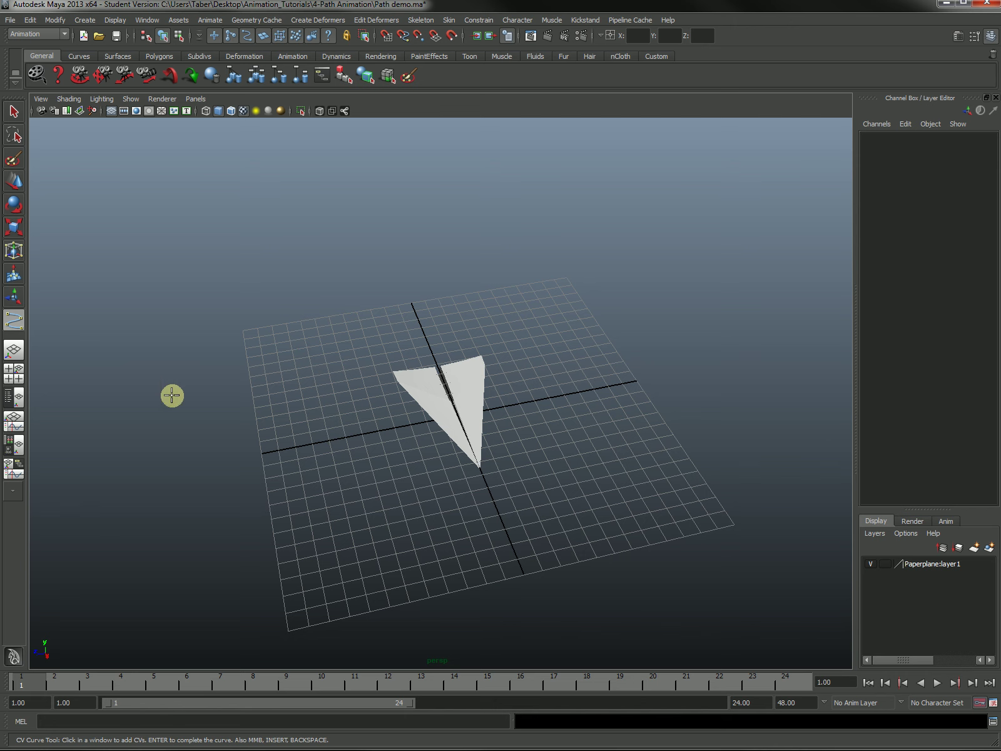
{"action": "left_click_drag", "start_coordinate": [250, 419], "coordinate": [275, 561], "text": "alt"}
{"action": "middle_click_drag", "start_coordinate": [275, 561], "coordinate": [351, 537], "text": "alt"}
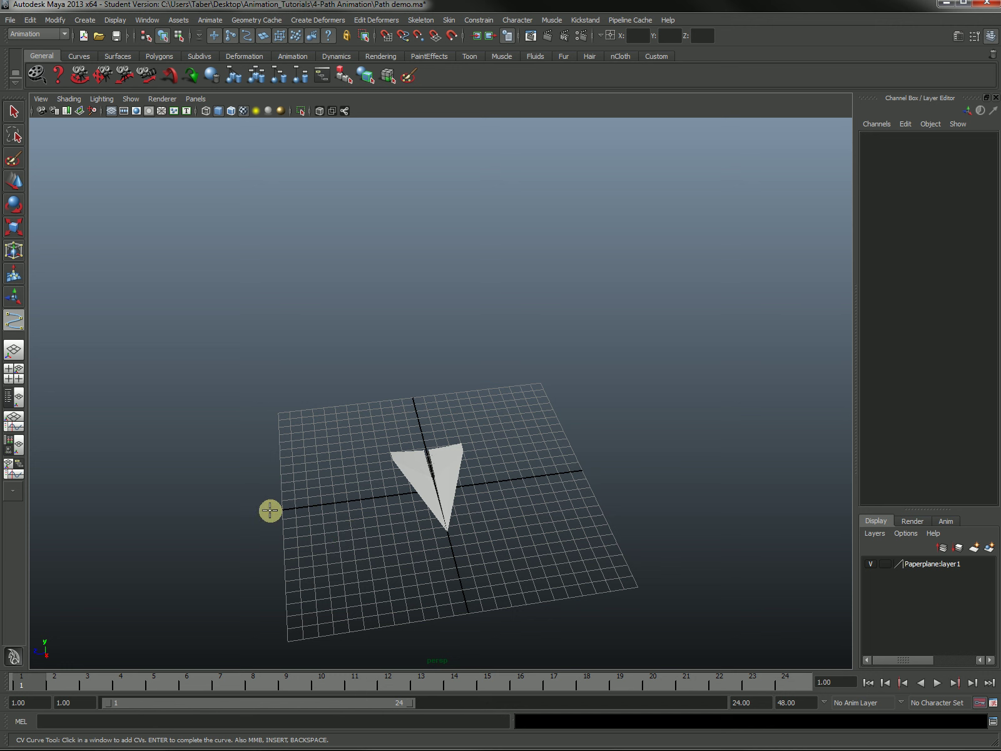
{"action": "left_click", "coordinate": [231, 510]}
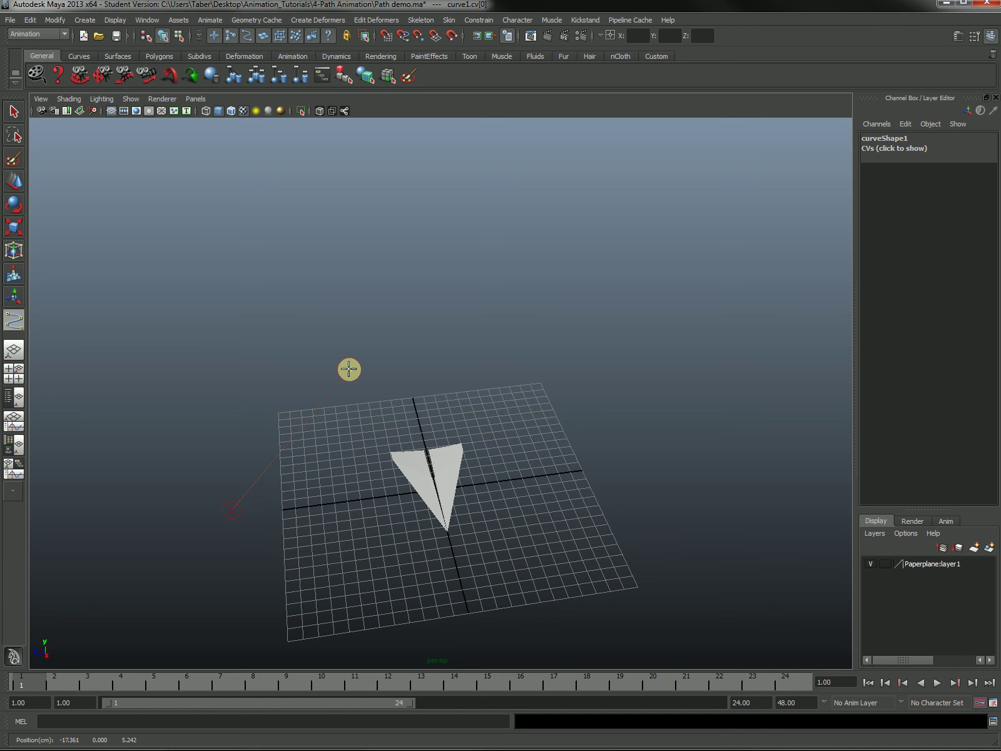
{"action": "left_click", "coordinate": [349, 369]}
{"action": "left_click", "coordinate": [542, 335]}
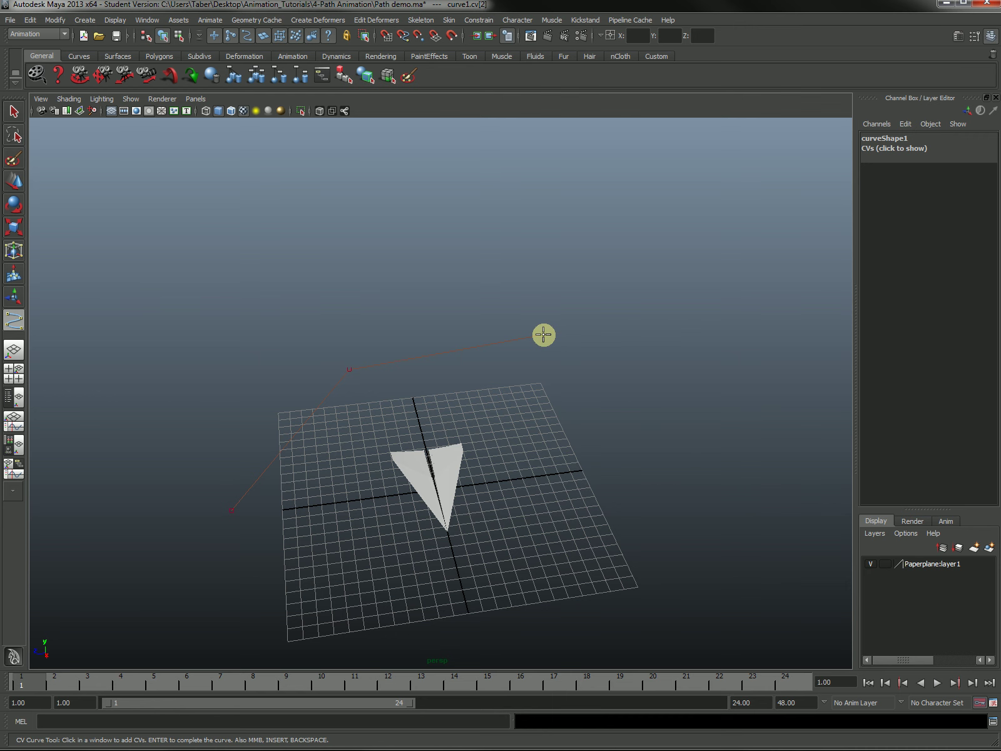
{"action": "left_click_drag", "start_coordinate": [542, 370], "coordinate": [684, 519], "text": "alt"}
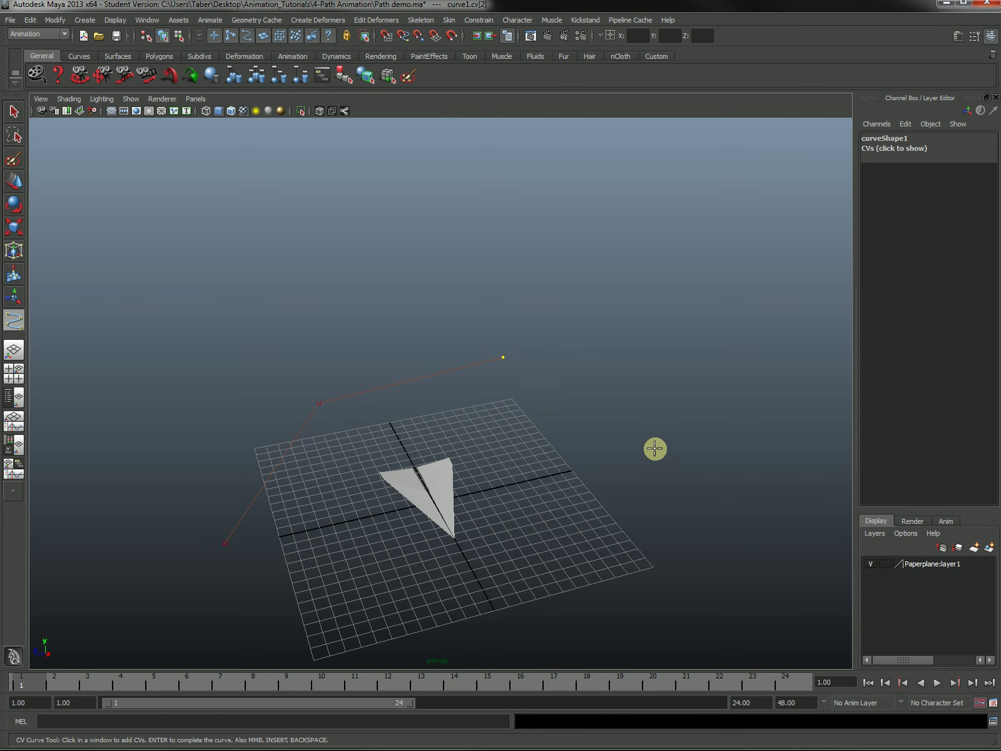
Resume the CV Curve Tool and add four more CVs looping around the plane.
{"action": "left_click", "coordinate": [83, 21]}
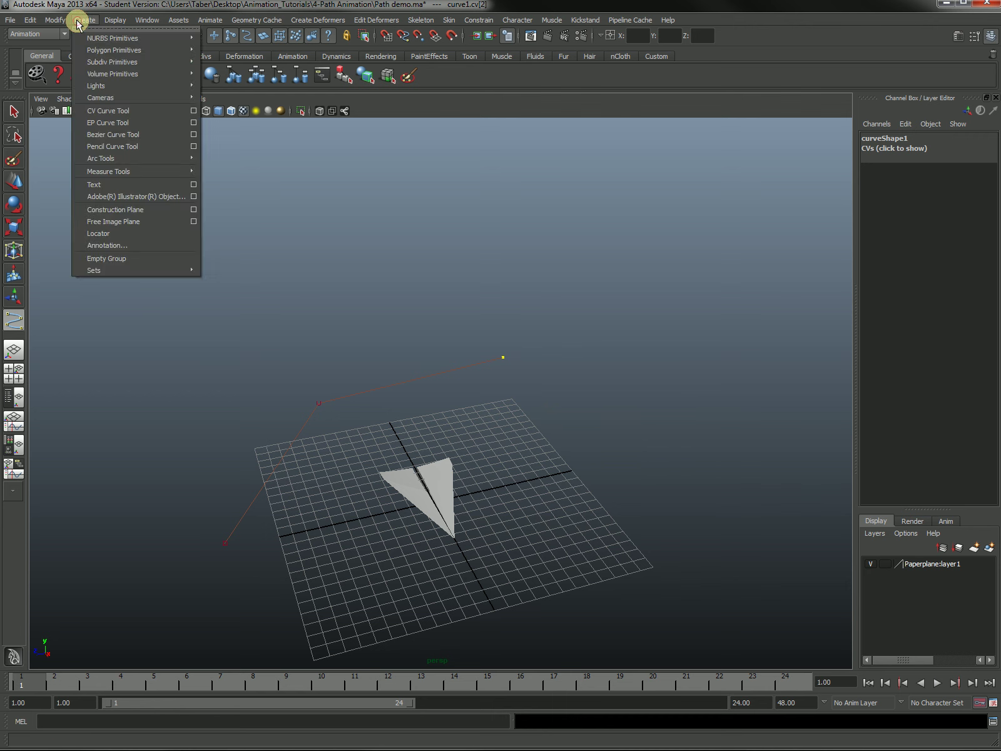
{"action": "left_click", "coordinate": [107, 110]}
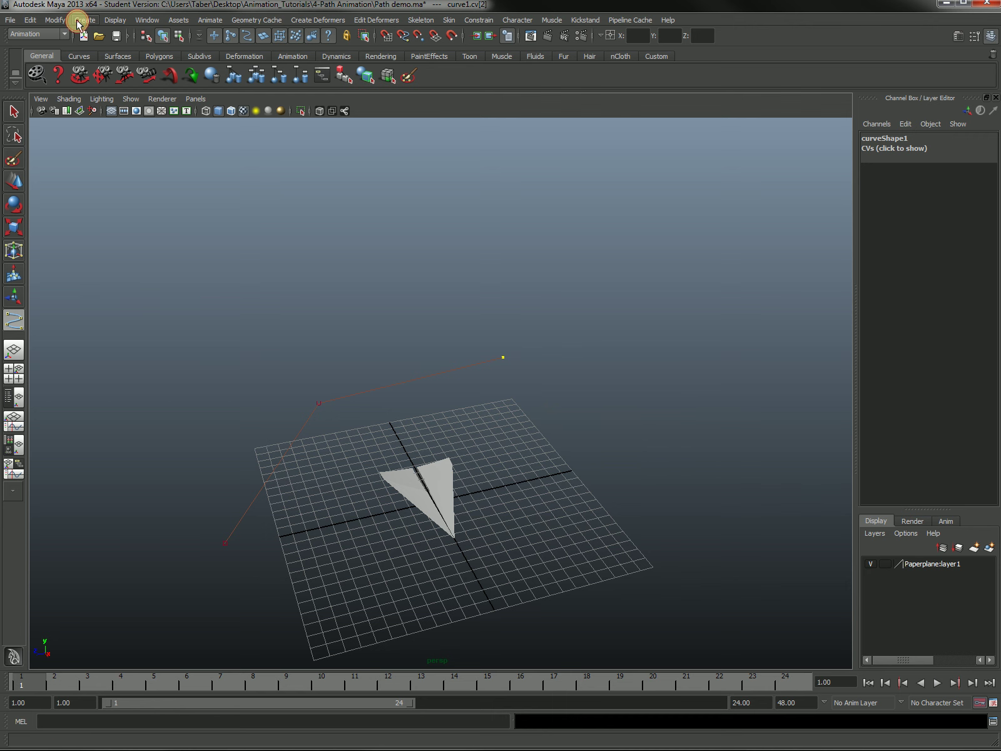
{"action": "left_click", "coordinate": [671, 451]}
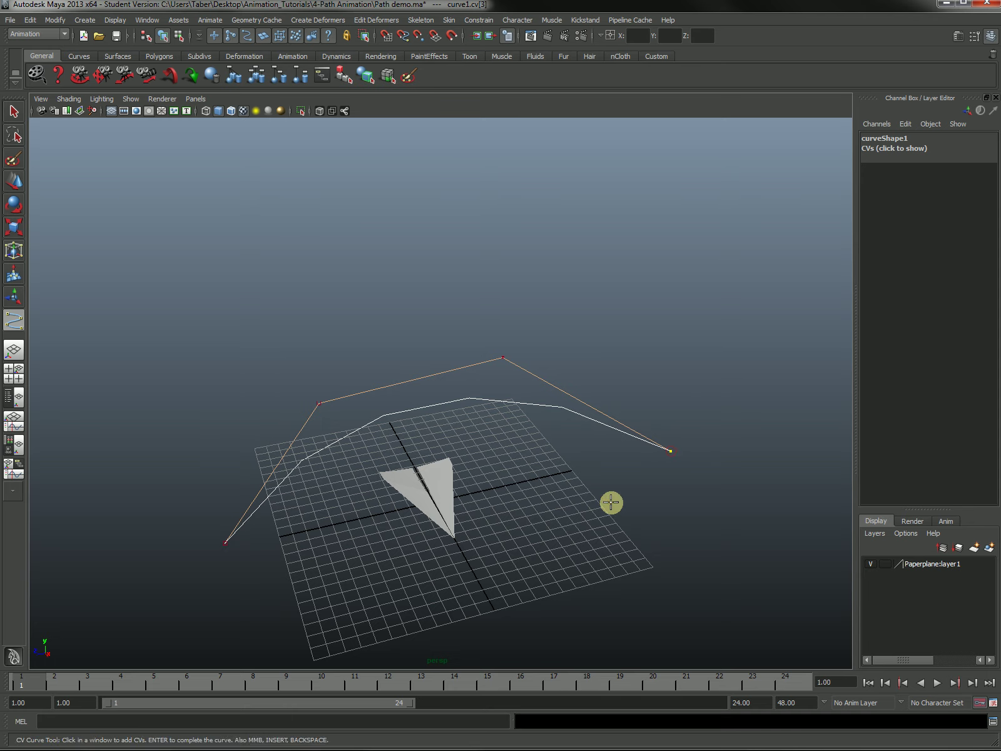
{"action": "left_click_drag", "start_coordinate": [610, 501], "coordinate": [242, 602], "text": "alt"}
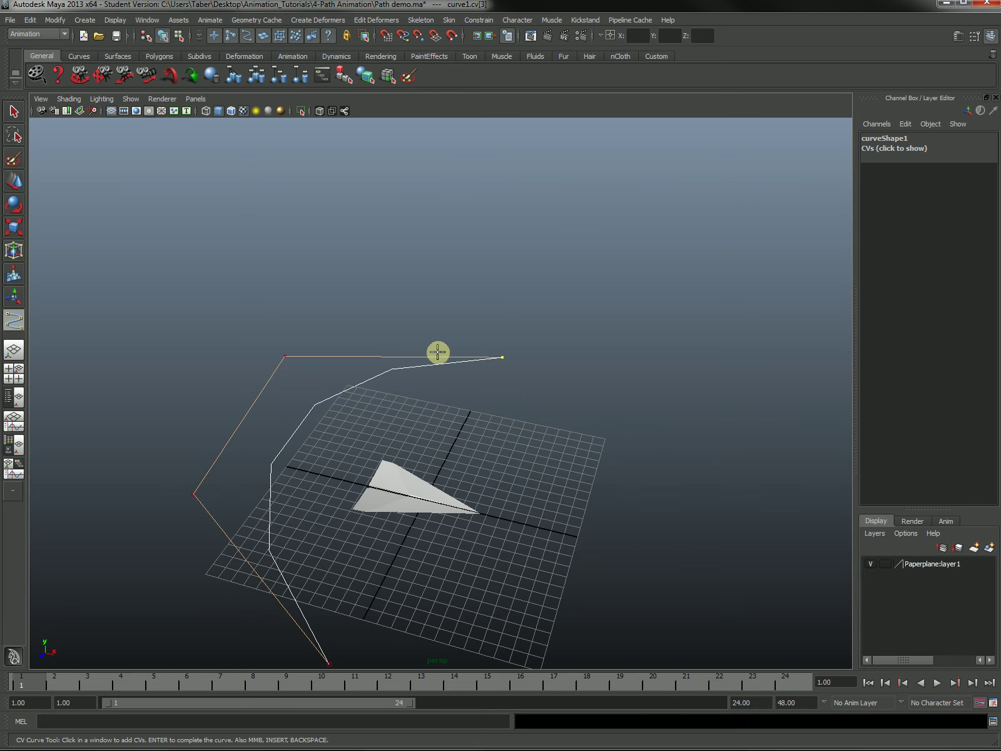
{"action": "mouse_move", "coordinate": [430, 386]}
{"action": "left_mouse_down", "text": "alt"}
{"action": "mouse_move", "coordinate": [449, 407]}
{"action": "mouse_move", "coordinate": [418, 368]}
{"action": "mouse_move", "coordinate": [523, 365]}
{"action": "mouse_move", "coordinate": [383, 355]}
{"action": "mouse_move", "coordinate": [411, 322]}
{"action": "mouse_move", "coordinate": [400, 349]}
{"action": "mouse_move", "coordinate": [440, 394]}
{"action": "left_mouse_up", "text": "alt"}
{"action": "middle_click_drag", "start_coordinate": [440, 394], "coordinate": [475, 413], "text": "alt"}
{"action": "left_click_drag", "start_coordinate": [476, 413], "coordinate": [410, 326], "text": "alt"}
{"action": "left_click", "coordinate": [675, 416]}
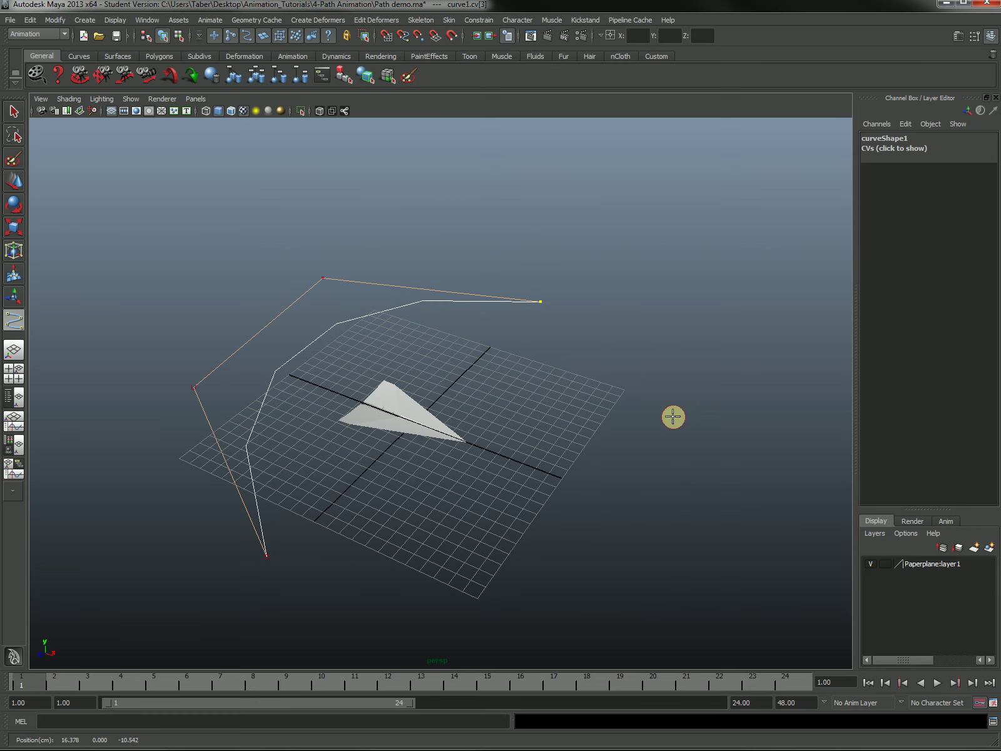
{"action": "left_click_drag", "start_coordinate": [674, 416], "coordinate": [702, 413]}
{"action": "left_click", "coordinate": [680, 596]}
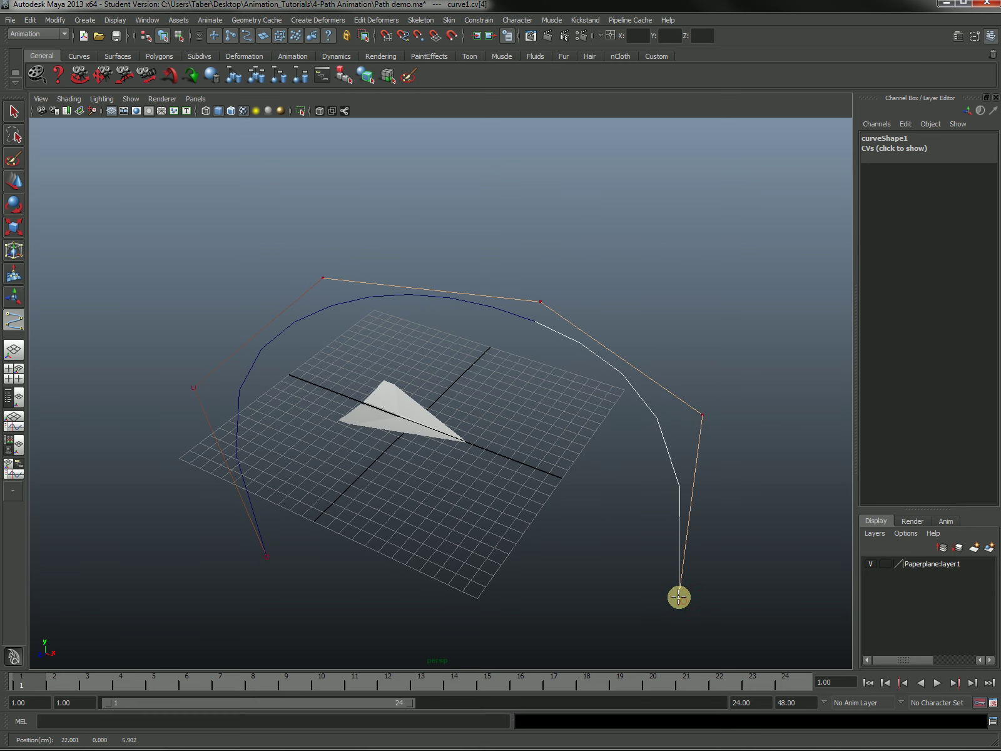
{"action": "middle_click_drag", "start_coordinate": [670, 592], "coordinate": [607, 451], "text": "alt"}
{"action": "left_click_drag", "start_coordinate": [514, 518], "coordinate": [568, 502]}
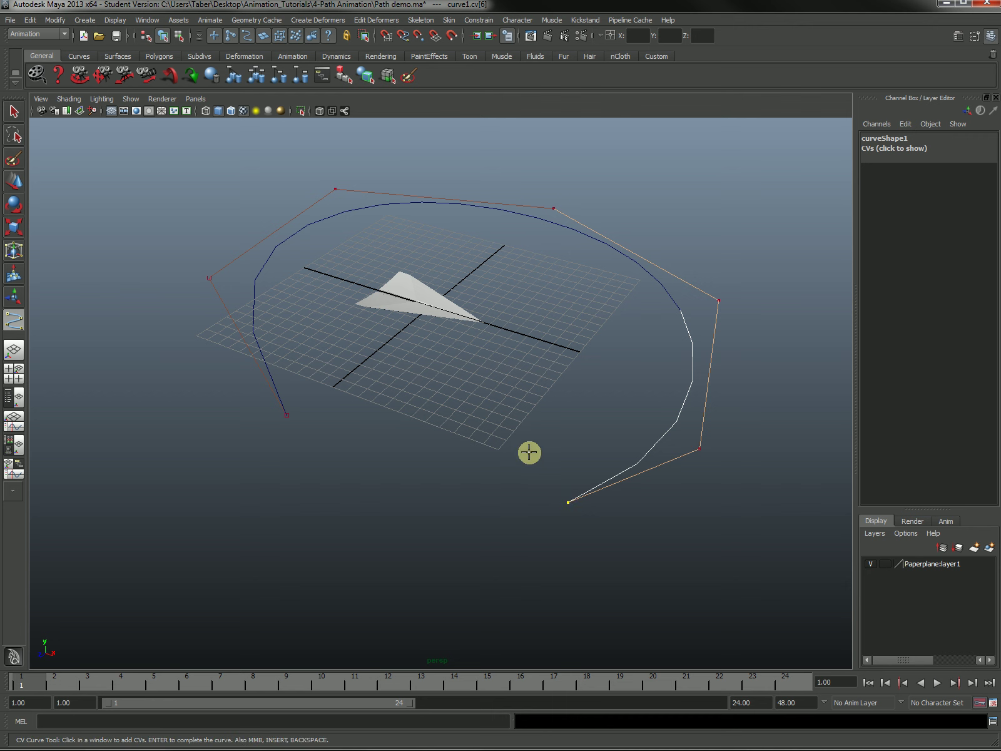
Finish the path curve and reselect it.
{"action": "key", "text": "Return"}
{"action": "key", "text": "e"}
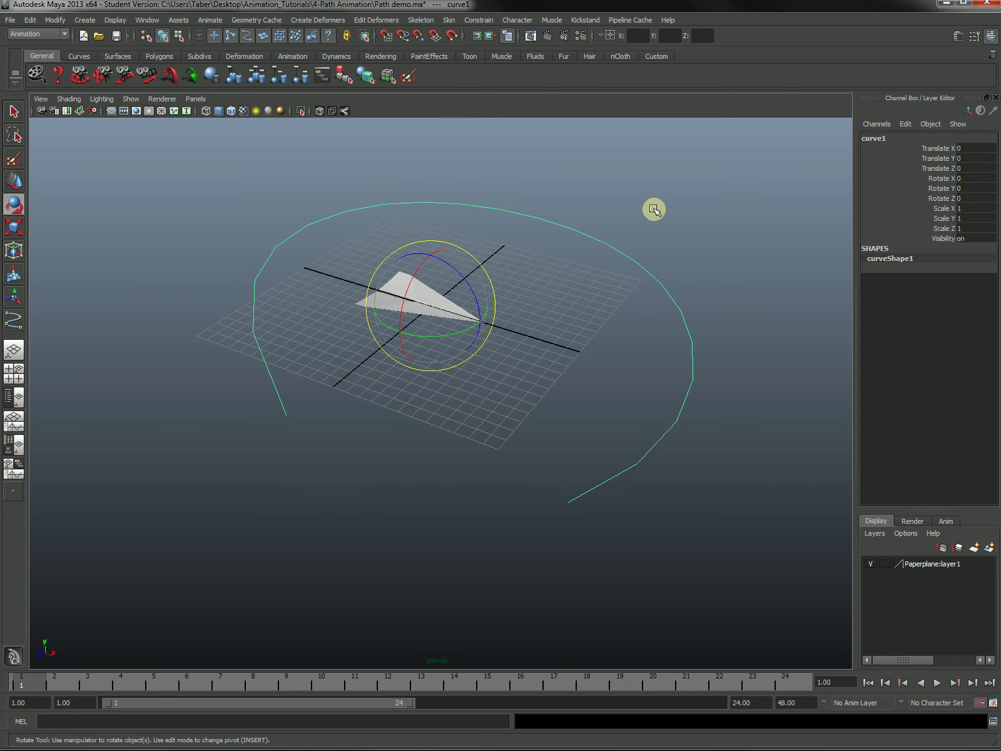
{"action": "left_click_drag", "start_coordinate": [586, 361], "coordinate": [570, 404], "text": "alt"}
{"action": "left_click", "coordinate": [566, 397]}
{"action": "left_click_drag", "start_coordinate": [701, 386], "coordinate": [654, 427]}
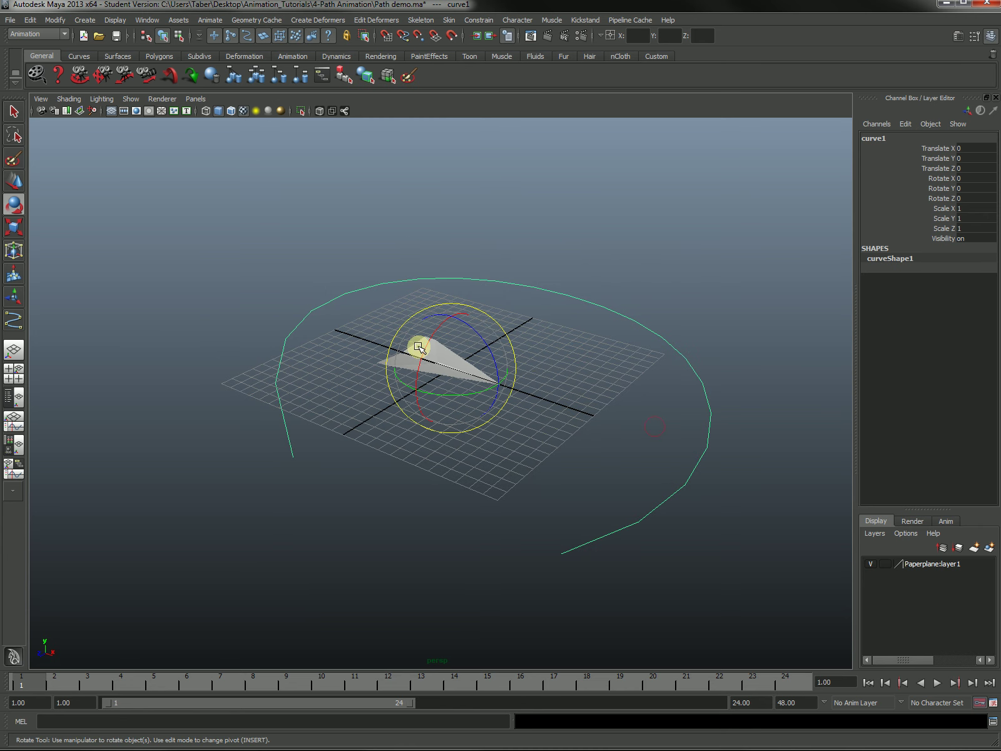
{"action": "left_click", "coordinate": [585, 478]}
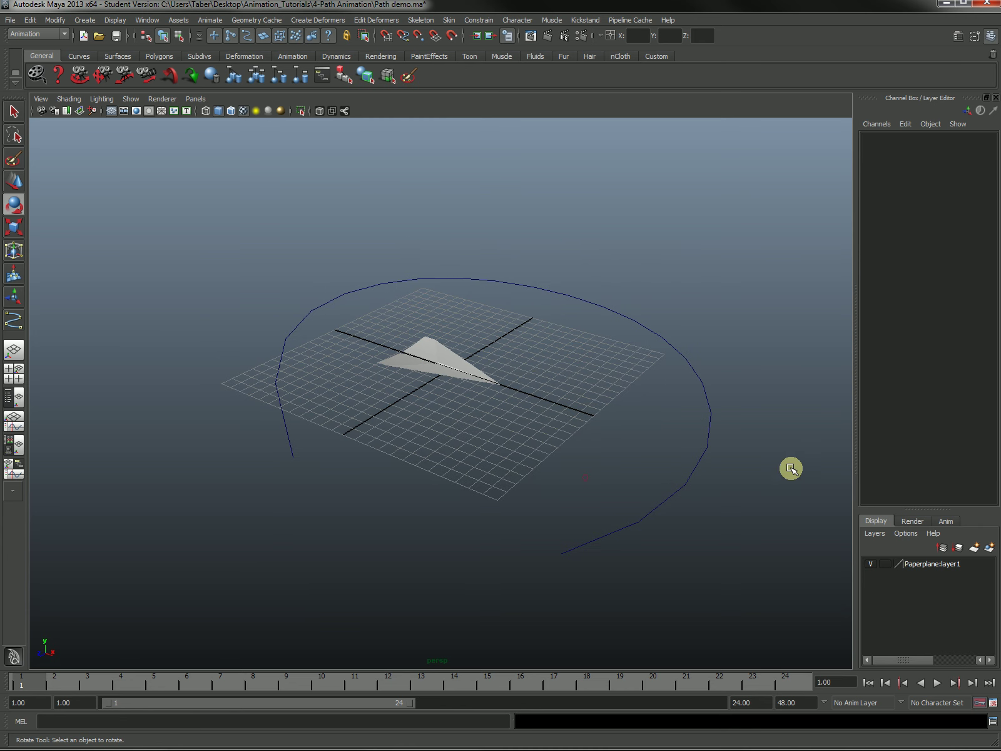
{"action": "left_click", "coordinate": [710, 430]}
{"action": "left_click_drag", "start_coordinate": [695, 431], "coordinate": [634, 428], "text": "alt"}
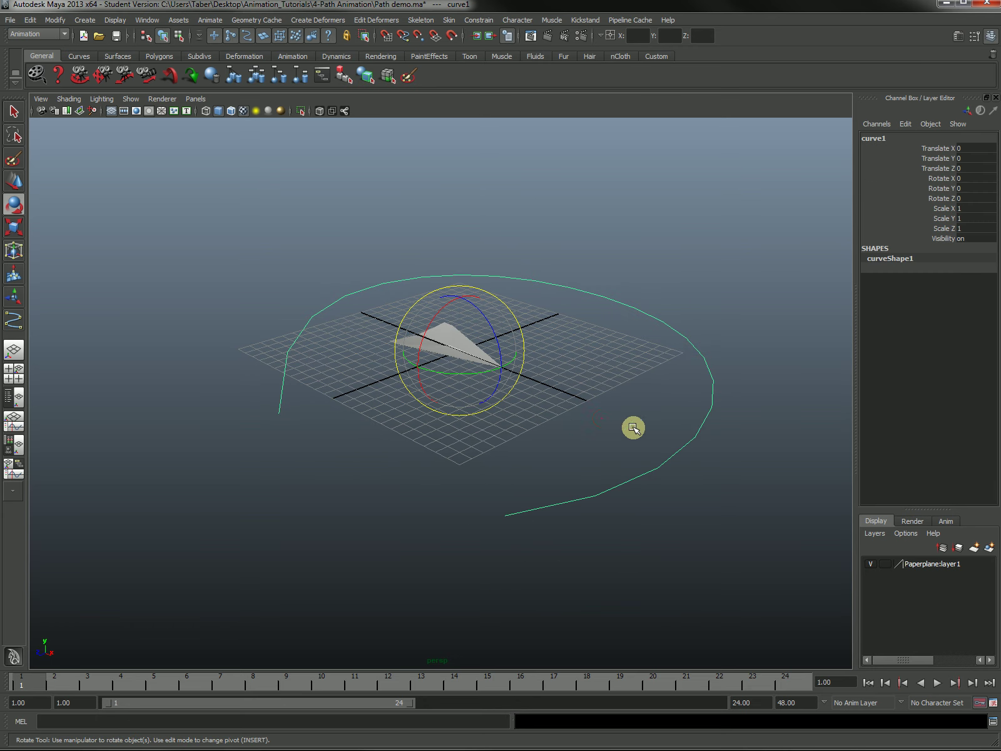
Enter control vertex mode and test-move the curve's vertices, undoing the top vertex move.
{"action": "right_click", "coordinate": [698, 433]}
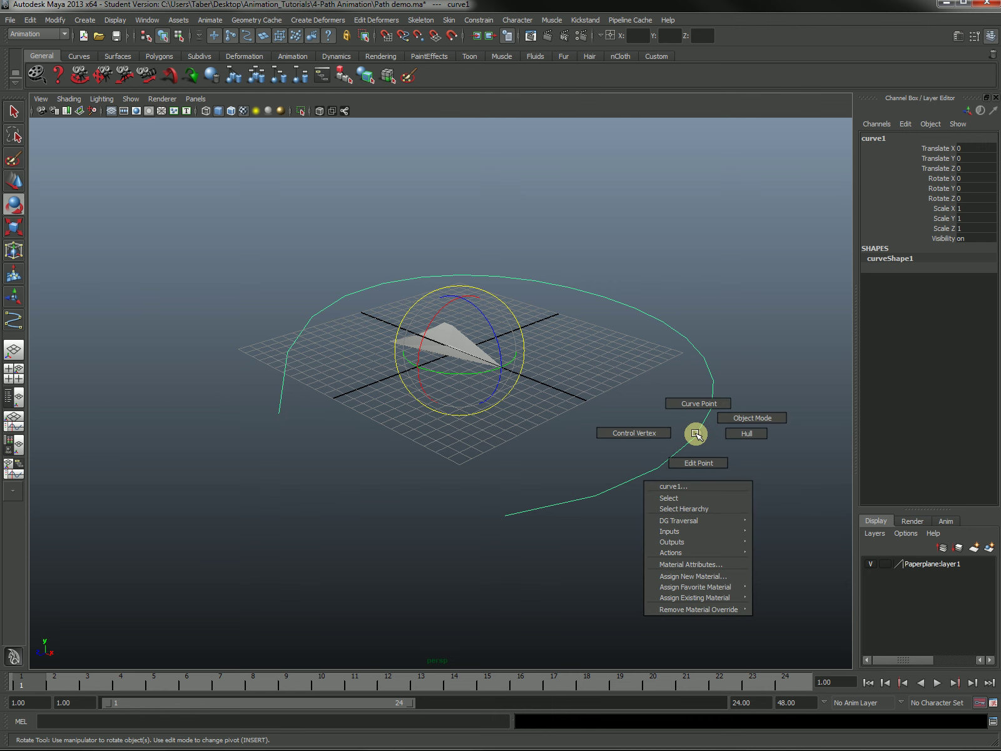
{"action": "right_click_drag", "start_coordinate": [695, 435], "coordinate": [650, 435]}
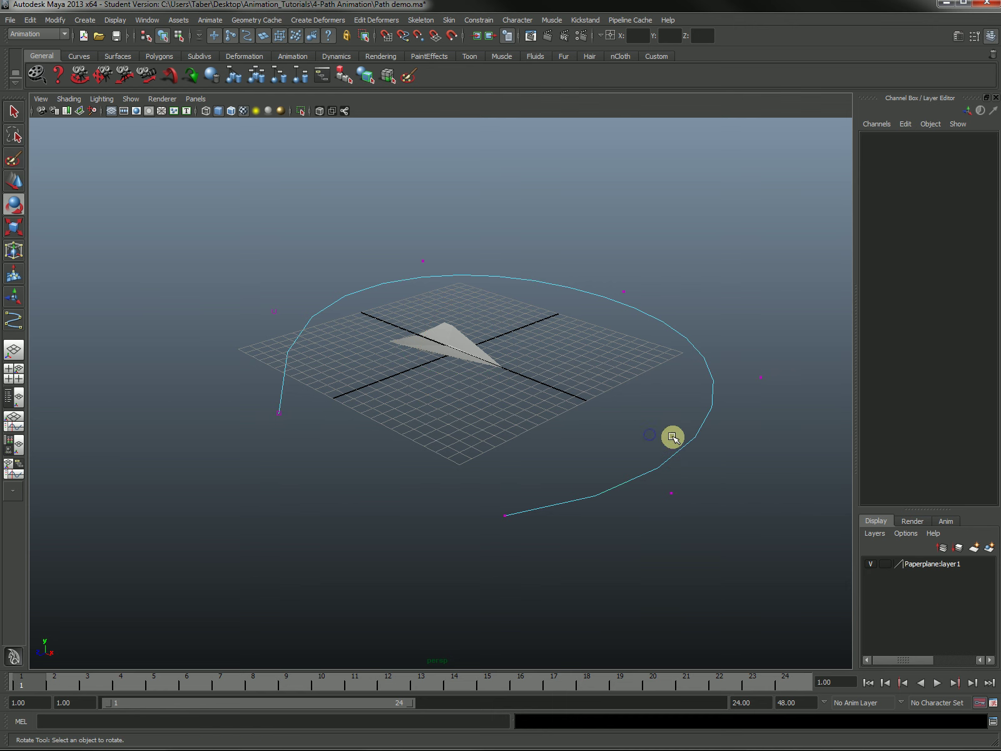
{"action": "left_click_drag", "start_coordinate": [635, 467], "coordinate": [744, 552]}
{"action": "key", "text": "w"}
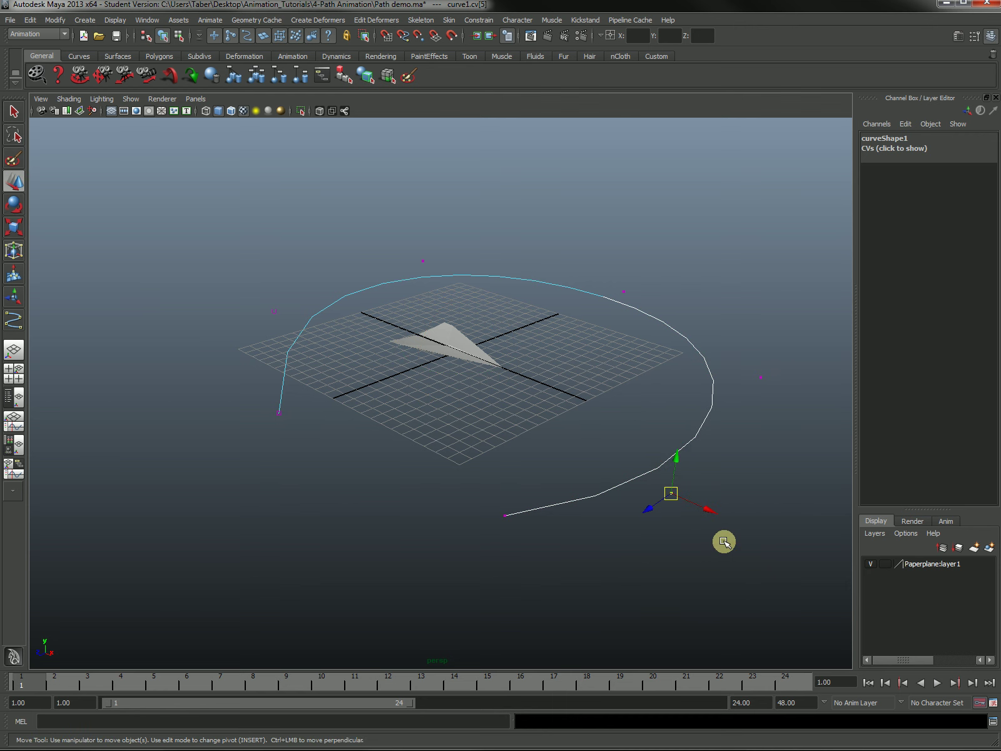
{"action": "mouse_move", "coordinate": [673, 491]}
{"action": "left_mouse_down"}
{"action": "mouse_move", "coordinate": [684, 439]}
{"action": "mouse_move", "coordinate": [630, 438]}
{"action": "mouse_move", "coordinate": [671, 493]}
{"action": "left_mouse_up"}
{"action": "left_click_drag", "start_coordinate": [642, 246], "coordinate": [585, 231]}
{"action": "left_click", "coordinate": [539, 259]}
{"action": "mouse_move", "coordinate": [537, 257]}
{"action": "left_mouse_down"}
{"action": "mouse_move", "coordinate": [528, 235]}
{"action": "mouse_move", "coordinate": [610, 252]}
{"action": "mouse_move", "coordinate": [522, 243]}
{"action": "left_mouse_up"}
{"action": "key", "text": "ctrl+z"}
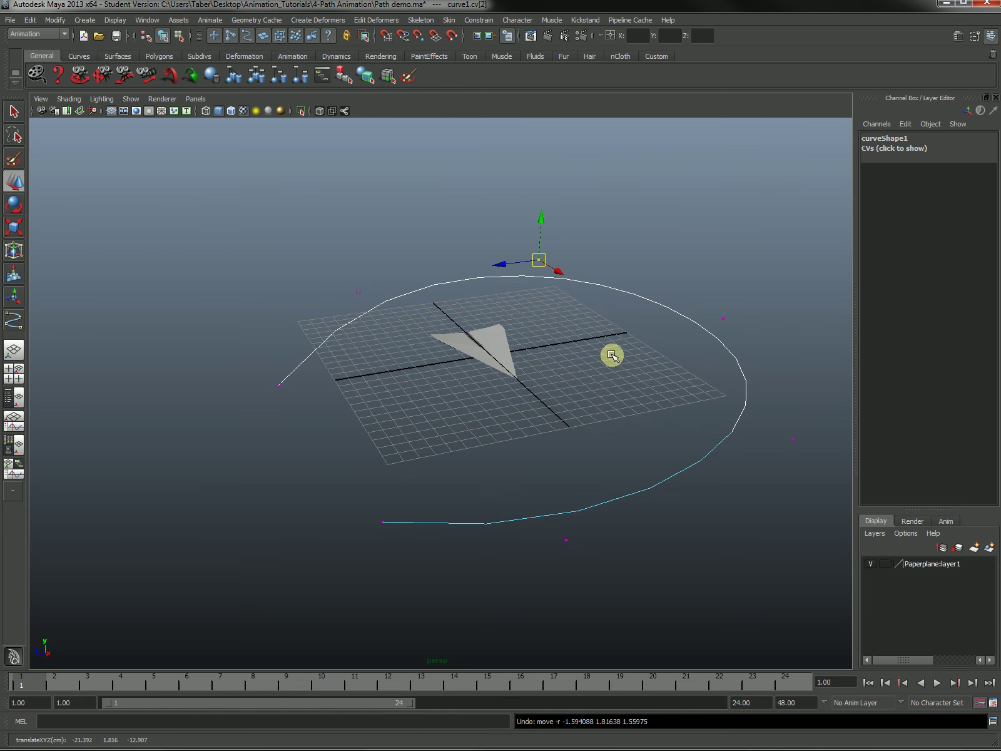
Lift the curve's right-side vertices above the grid, raising cv[5] and lowering cv[6].
{"action": "left_click_drag", "start_coordinate": [629, 358], "coordinate": [675, 380], "text": "alt"}
{"action": "left_click_drag", "start_coordinate": [803, 378], "coordinate": [751, 452]}
{"action": "left_click_drag", "start_coordinate": [778, 409], "coordinate": [815, 420]}
{"action": "key", "text": "ctrl+z"}
{"action": "left_click_drag", "start_coordinate": [731, 416], "coordinate": [682, 406], "text": "alt"}
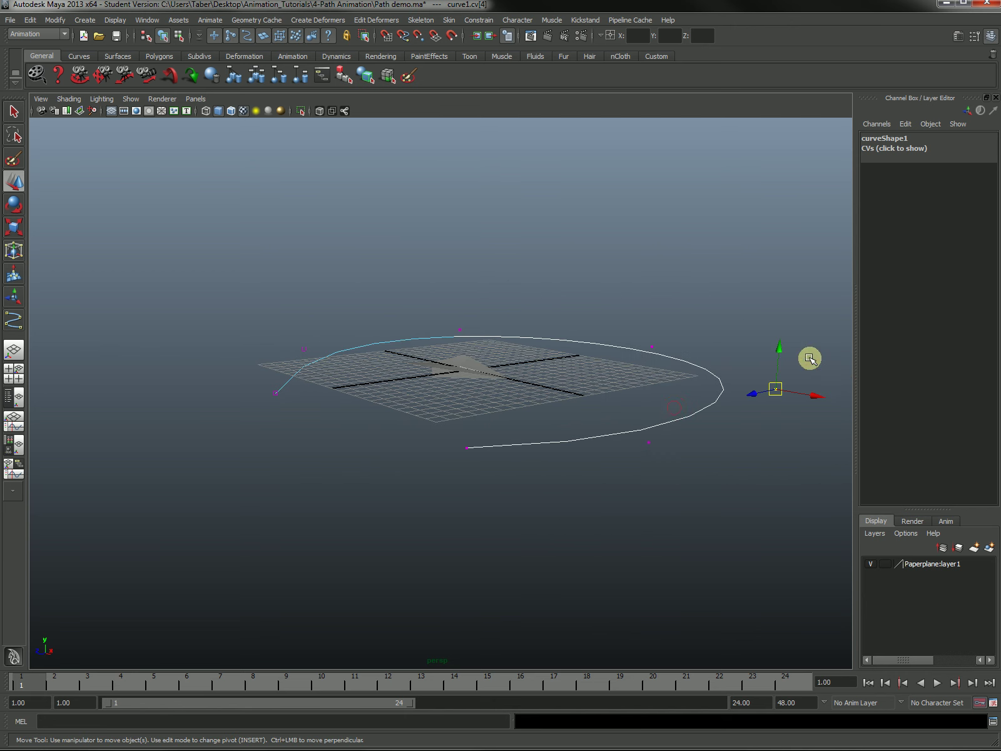
{"action": "left_click_drag", "start_coordinate": [810, 358], "coordinate": [445, 507]}
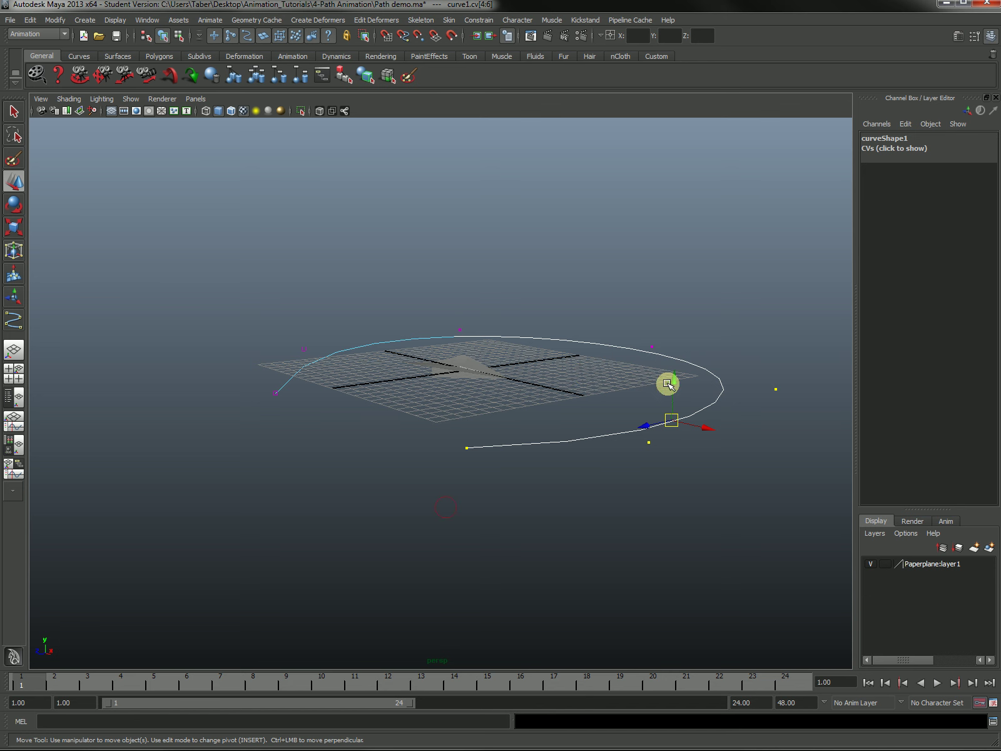
{"action": "left_click_drag", "start_coordinate": [670, 383], "coordinate": [676, 183]}
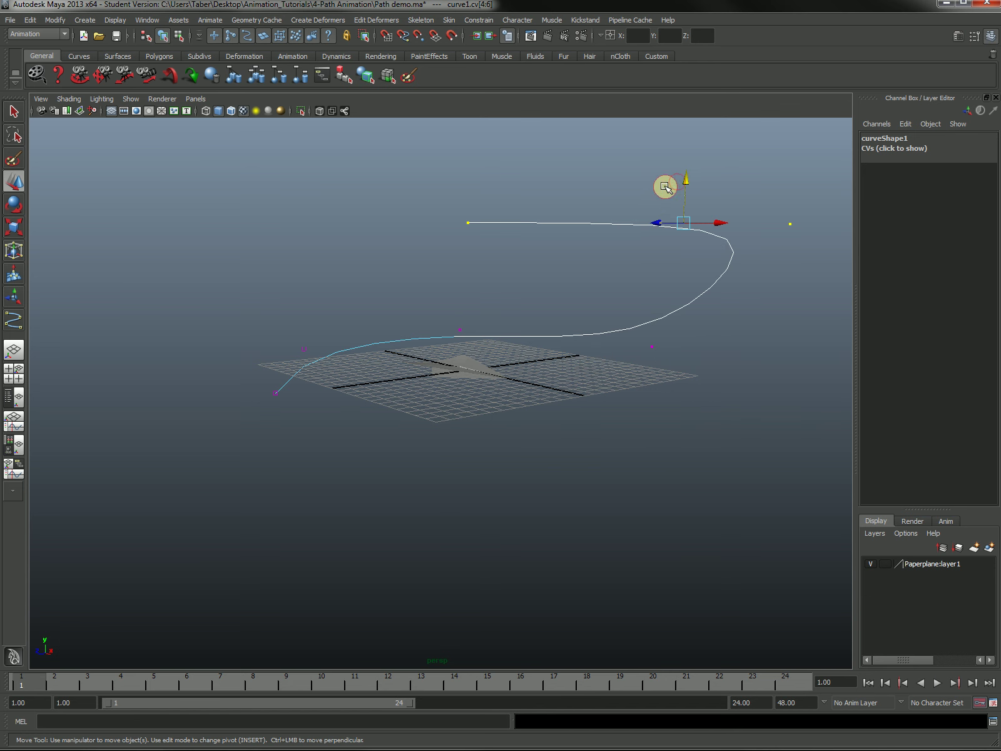
{"action": "left_click_drag", "start_coordinate": [621, 250], "coordinate": [620, 249]}
{"action": "left_click_drag", "start_coordinate": [664, 185], "coordinate": [657, 129]}
{"action": "left_click_drag", "start_coordinate": [487, 197], "coordinate": [444, 278]}
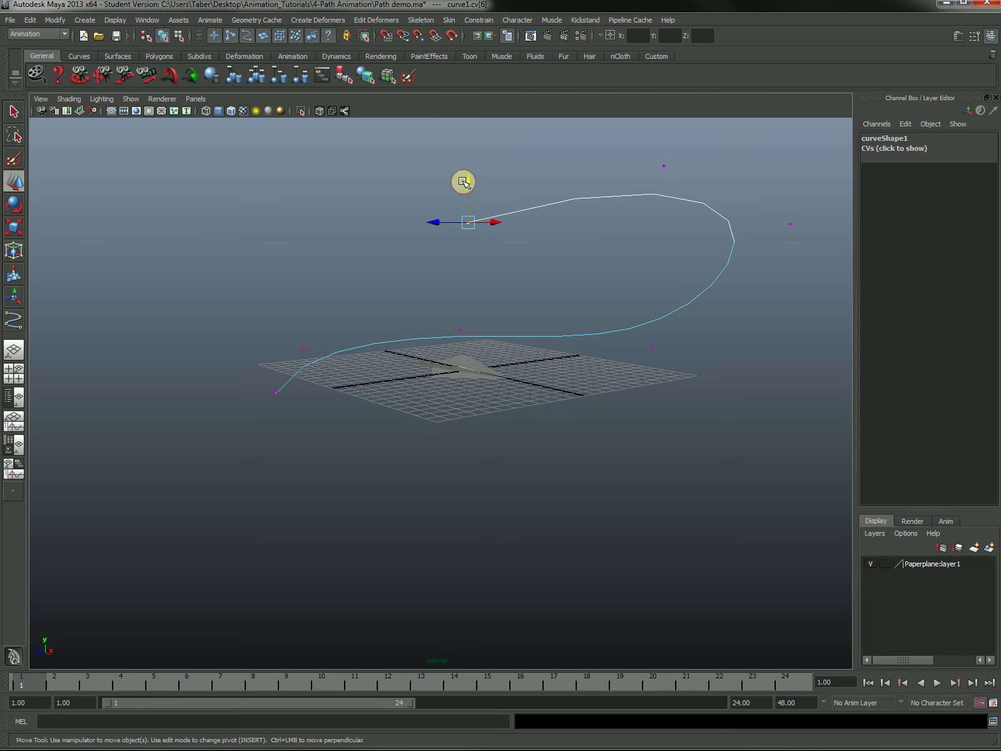
{"action": "left_click_drag", "start_coordinate": [463, 182], "coordinate": [463, 231]}
Return the curve to object mode and delete it.
{"action": "left_click_drag", "start_coordinate": [554, 363], "coordinate": [588, 377], "text": "alt"}
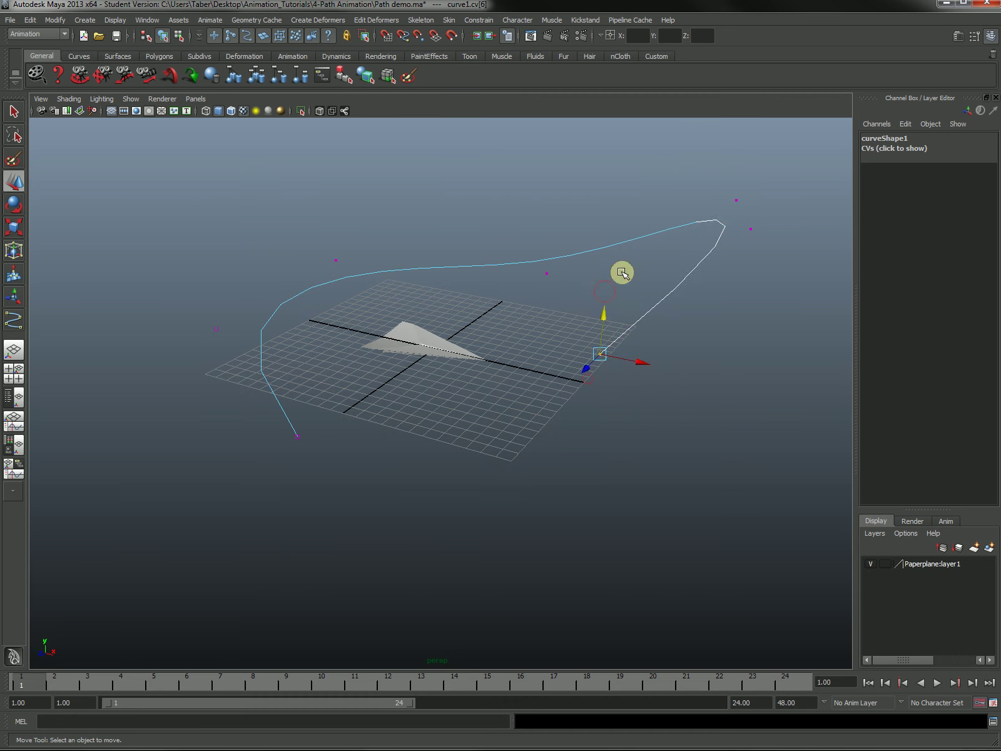
{"action": "left_click", "coordinate": [663, 228]}
{"action": "right_click_drag", "start_coordinate": [669, 231], "coordinate": [691, 222]}
{"action": "left_click_drag", "start_coordinate": [655, 204], "coordinate": [679, 255]}
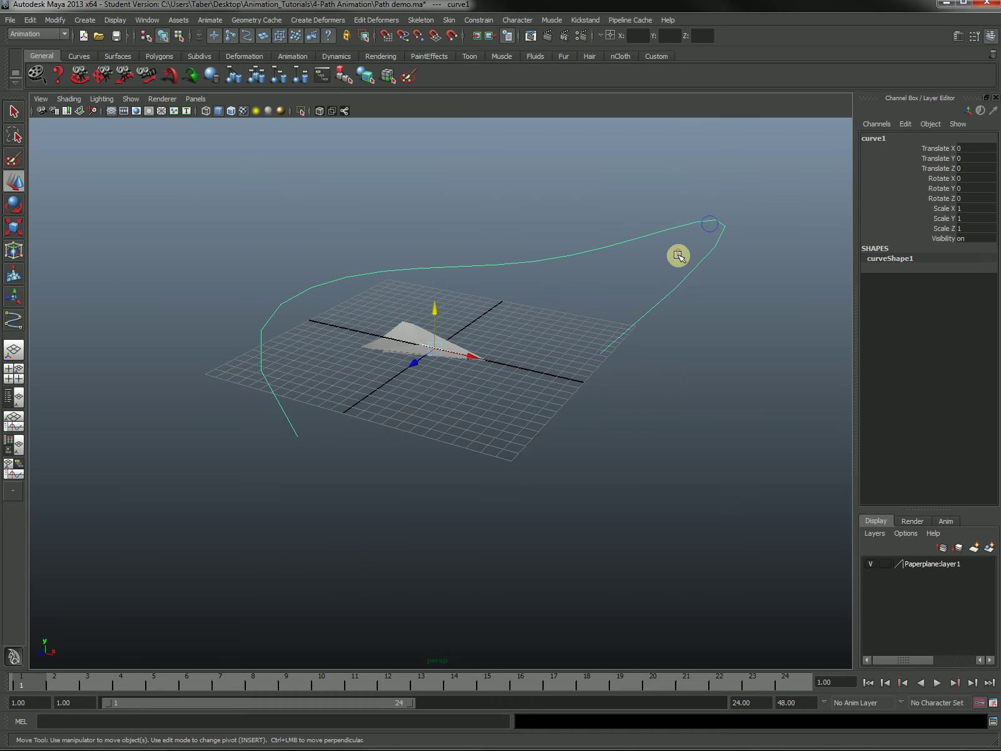
{"action": "key", "text": "Delete"}
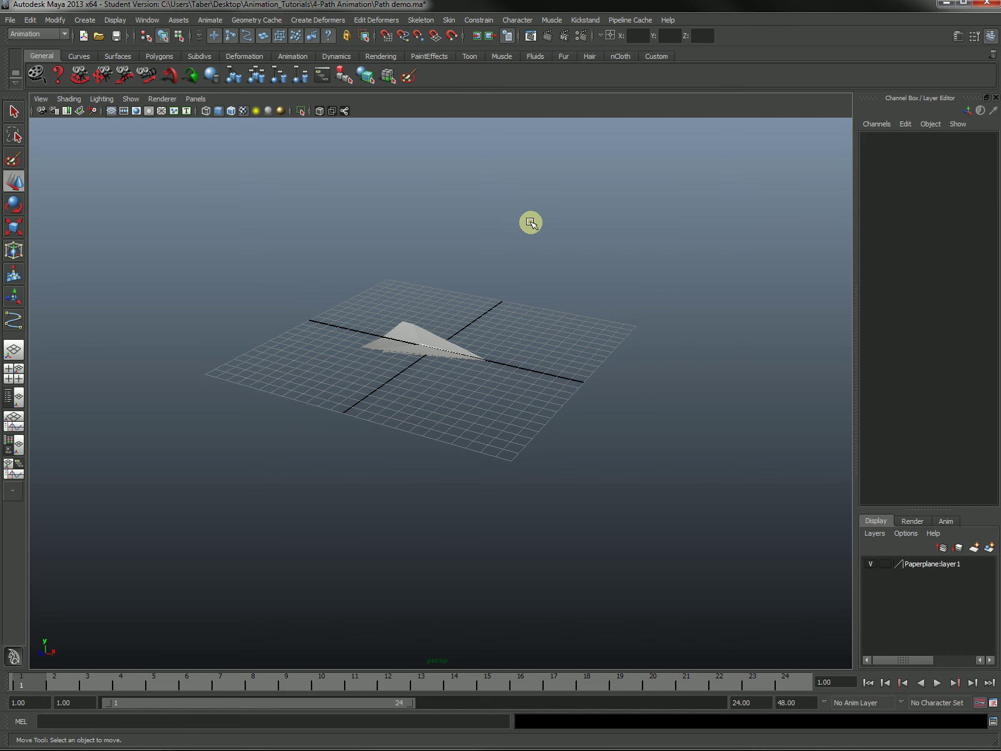
Draw a seven-point EP curve looping around the grid.
{"action": "left_click", "coordinate": [85, 22]}
{"action": "left_click", "coordinate": [134, 119]}
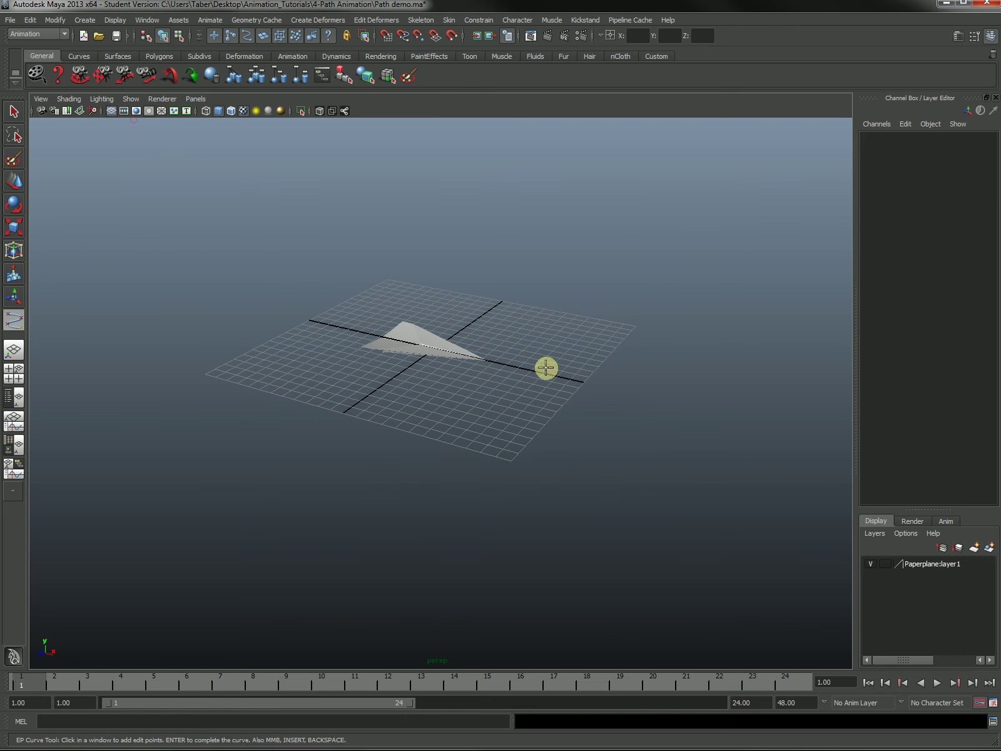
{"action": "left_click_drag", "start_coordinate": [547, 368], "coordinate": [428, 432], "text": "alt"}
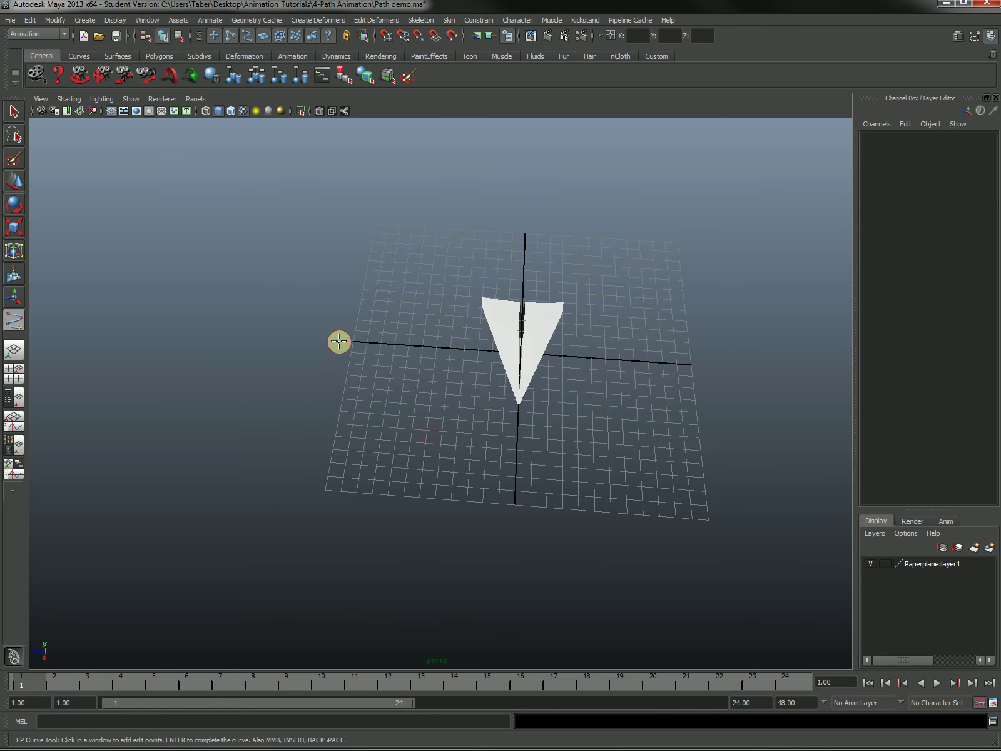
{"action": "left_click", "coordinate": [339, 341]}
{"action": "left_click", "coordinate": [450, 224]}
{"action": "left_click", "coordinate": [689, 240]}
{"action": "left_click_drag", "start_coordinate": [690, 240], "coordinate": [671, 242]}
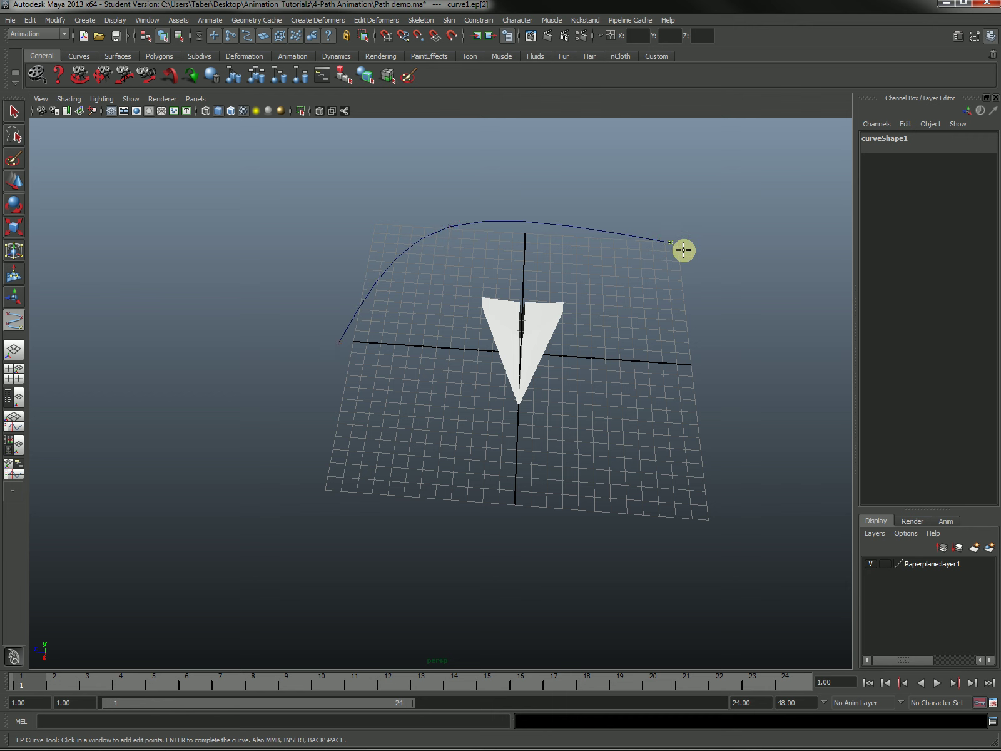
{"action": "left_click", "coordinate": [731, 400]}
{"action": "left_click", "coordinate": [643, 535]}
{"action": "left_click_drag", "start_coordinate": [649, 551], "coordinate": [602, 447], "text": "alt"}
{"action": "left_click", "coordinate": [601, 446]}
{"action": "left_click", "coordinate": [574, 457]}
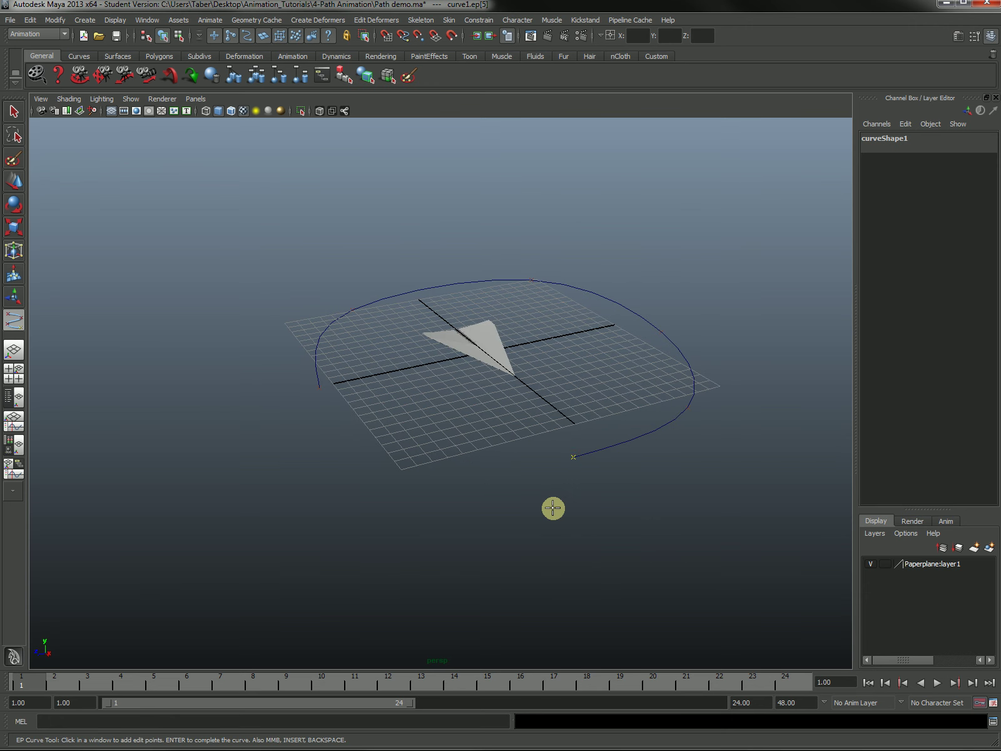
{"action": "key", "text": "w"}
Test-move two of the curve's control vertices, undo, then delete the curve.
{"action": "right_click_drag", "start_coordinate": [660, 427], "coordinate": [590, 425]}
{"action": "left_click", "coordinate": [693, 392]}
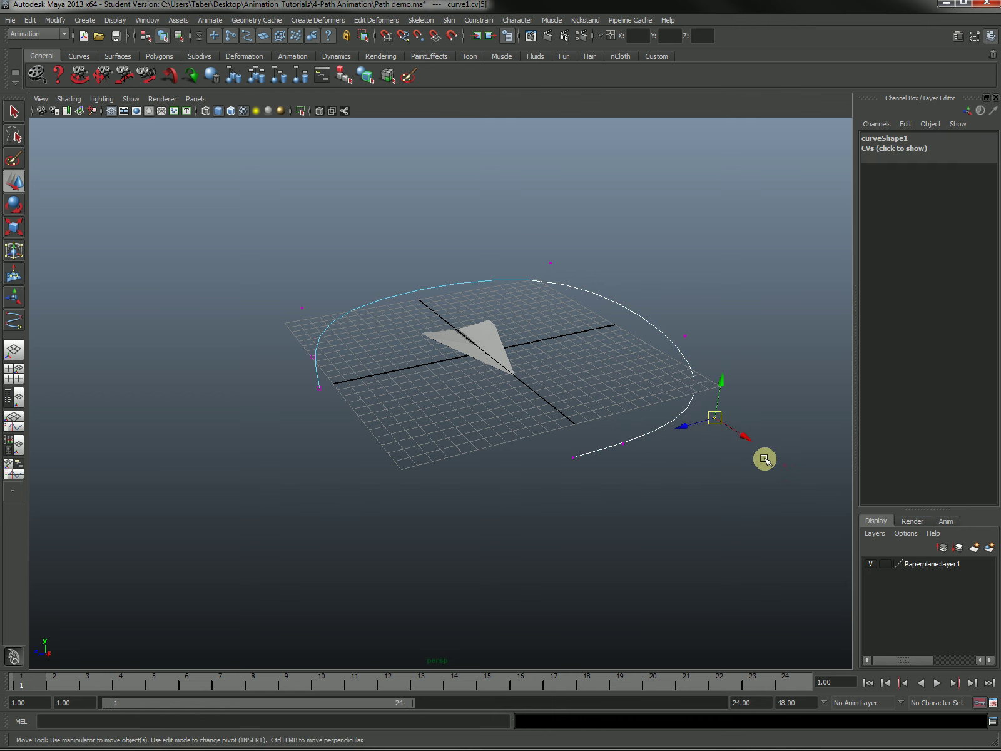
{"action": "left_click_drag", "start_coordinate": [717, 418], "coordinate": [759, 420]}
{"action": "left_click", "coordinate": [550, 263]}
{"action": "left_click_drag", "start_coordinate": [550, 237], "coordinate": [528, 223]}
{"action": "key", "text": "ctrl+z"}
{"action": "right_click_drag", "start_coordinate": [640, 317], "coordinate": [662, 293]}
{"action": "key", "text": "Delete"}
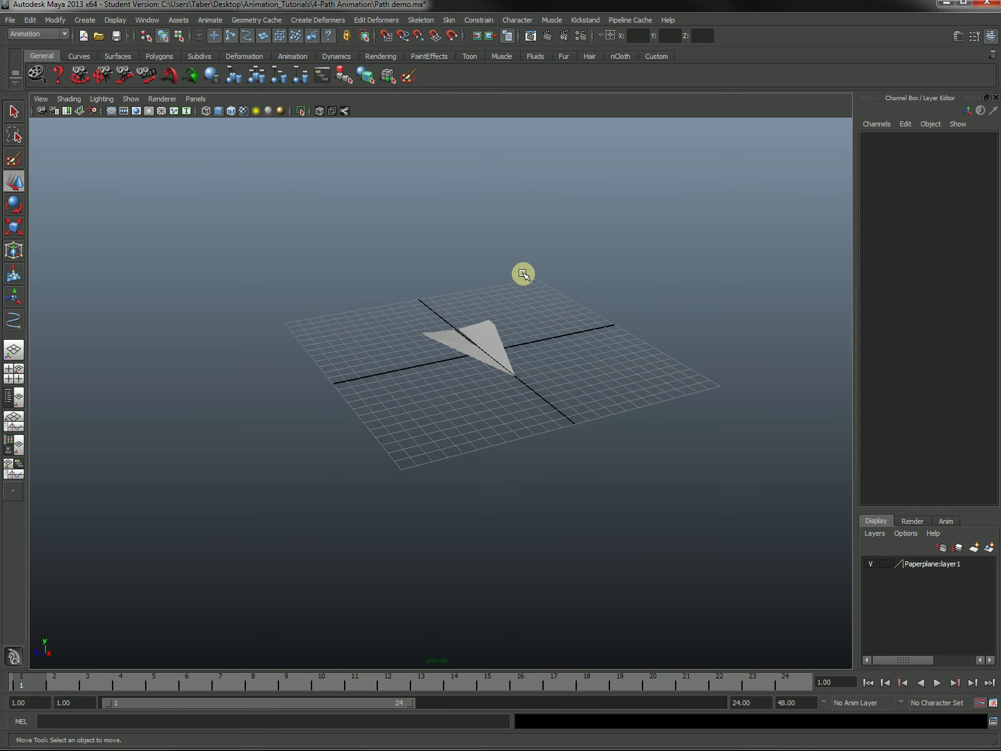
Draw a Bezier curve with four anchors around the grid.
{"action": "left_click", "coordinate": [85, 20]}
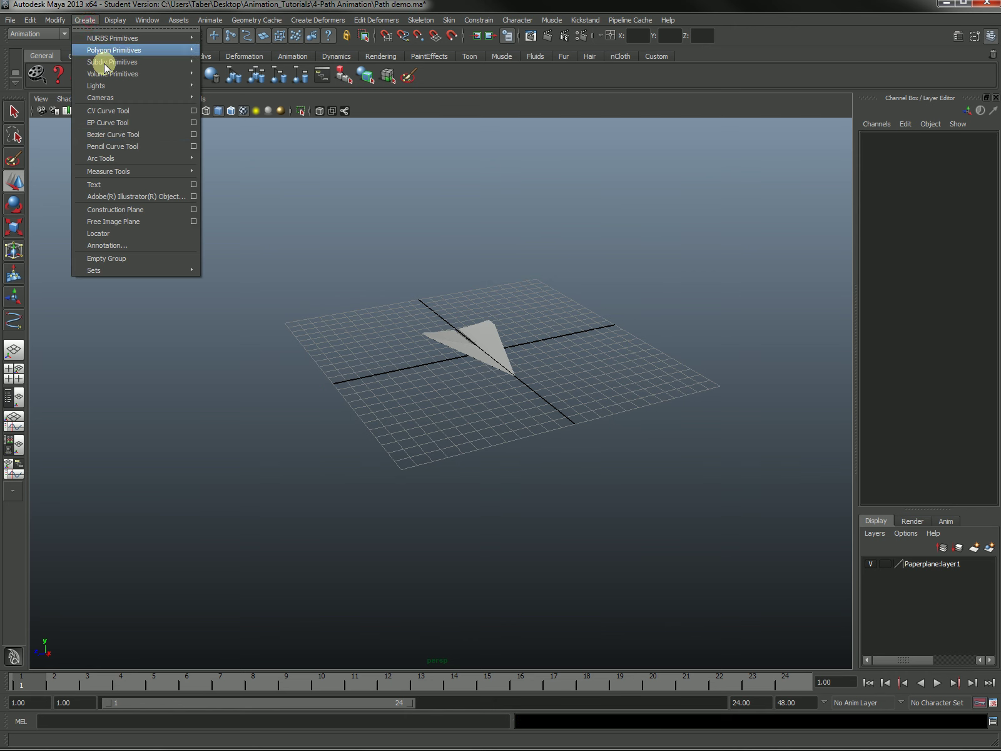
{"action": "left_click", "coordinate": [121, 136]}
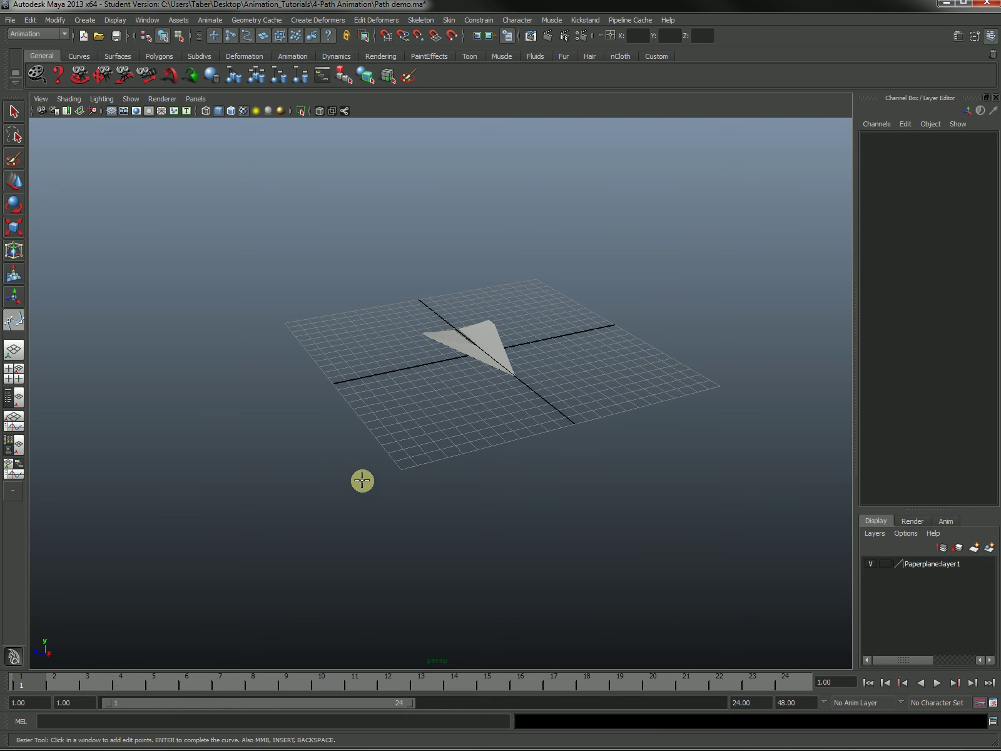
{"action": "left_click_drag", "start_coordinate": [361, 474], "coordinate": [281, 432]}
{"action": "left_click_drag", "start_coordinate": [286, 322], "coordinate": [348, 276]}
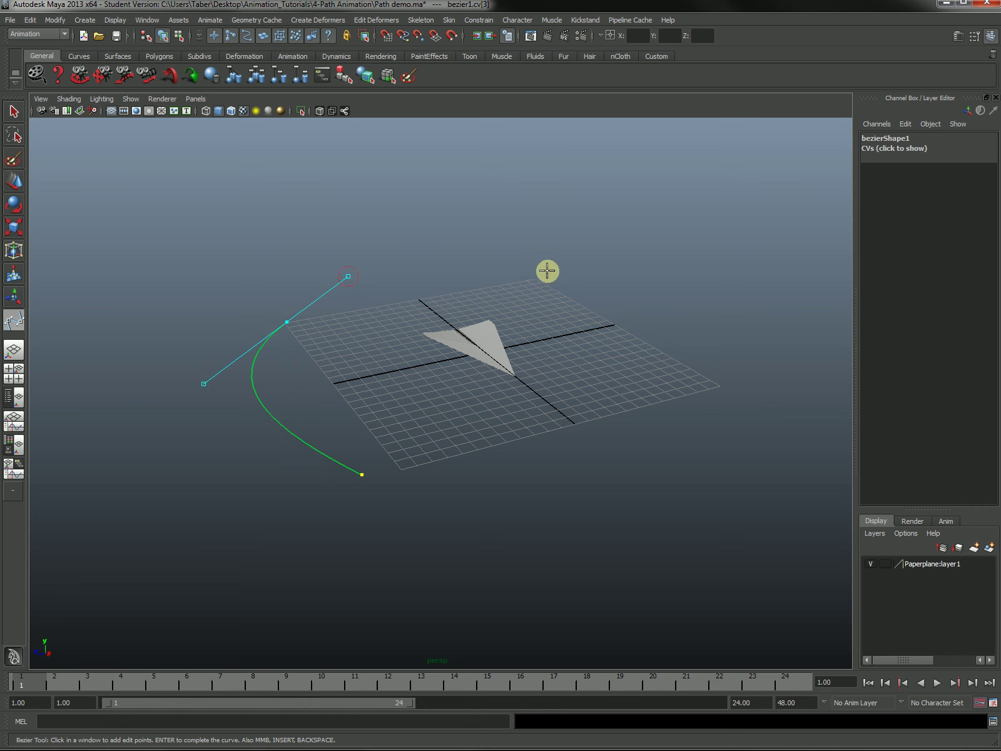
{"action": "left_click_drag", "start_coordinate": [542, 275], "coordinate": [665, 323]}
{"action": "left_click_drag", "start_coordinate": [707, 399], "coordinate": [686, 498]}
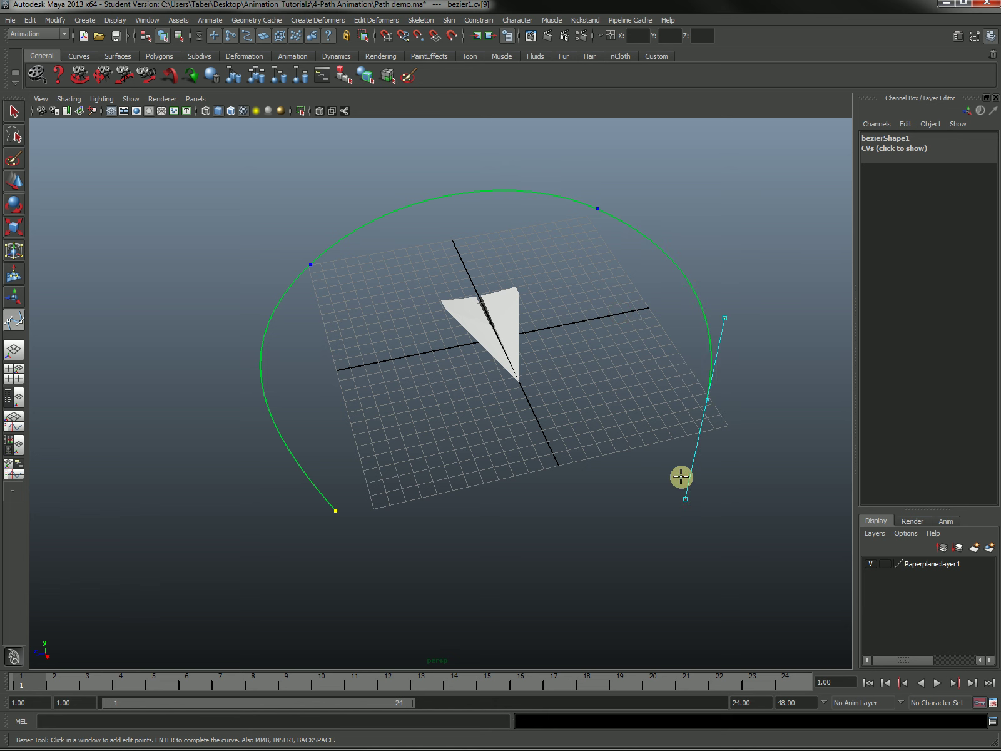
Stretch the top anchor's tangent for a smoother arc and finish the Bezier curve.
{"action": "left_click", "coordinate": [599, 209]}
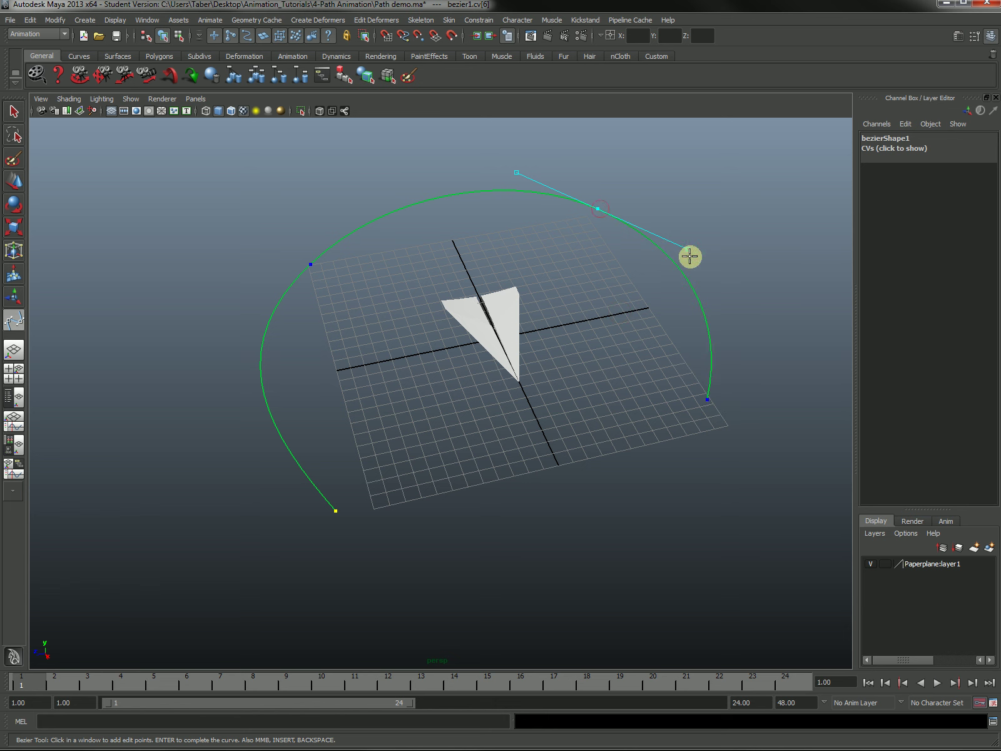
{"action": "left_click_drag", "start_coordinate": [688, 248], "coordinate": [380, 257]}
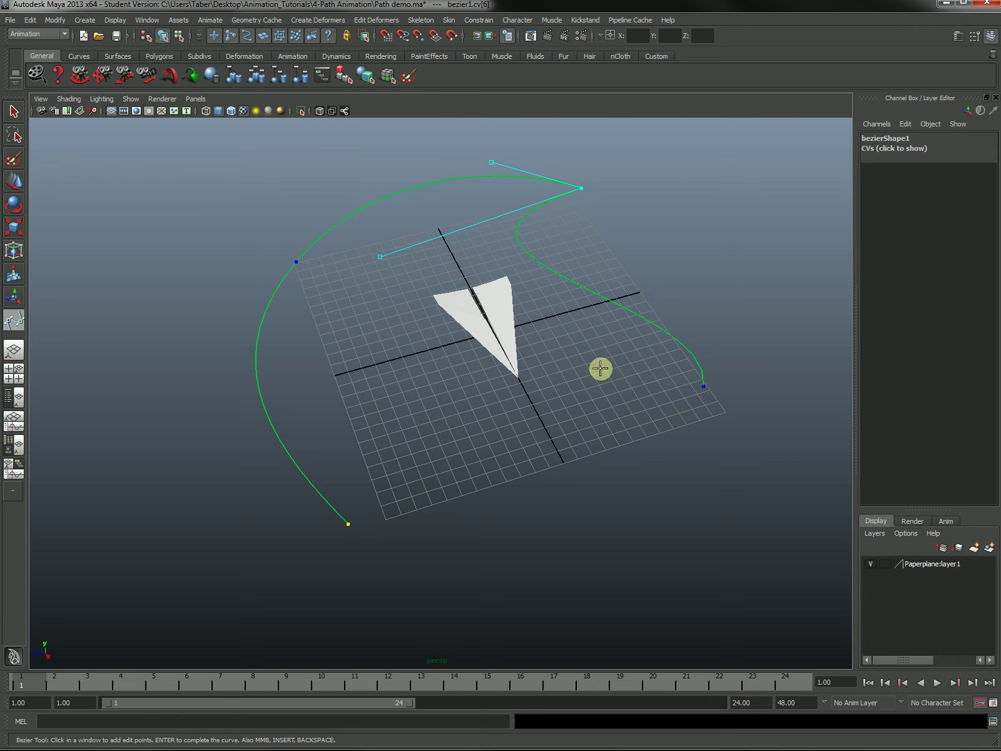
{"action": "left_click_drag", "start_coordinate": [623, 376], "coordinate": [655, 380], "text": "alt"}
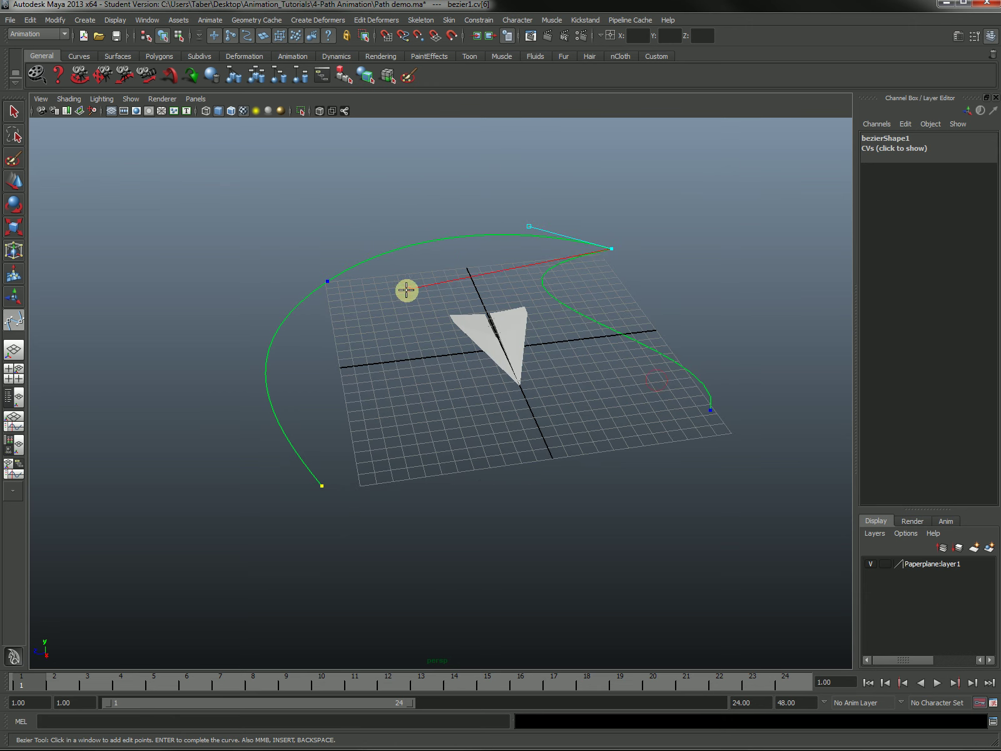
{"action": "left_click_drag", "start_coordinate": [611, 249], "coordinate": [707, 276]}
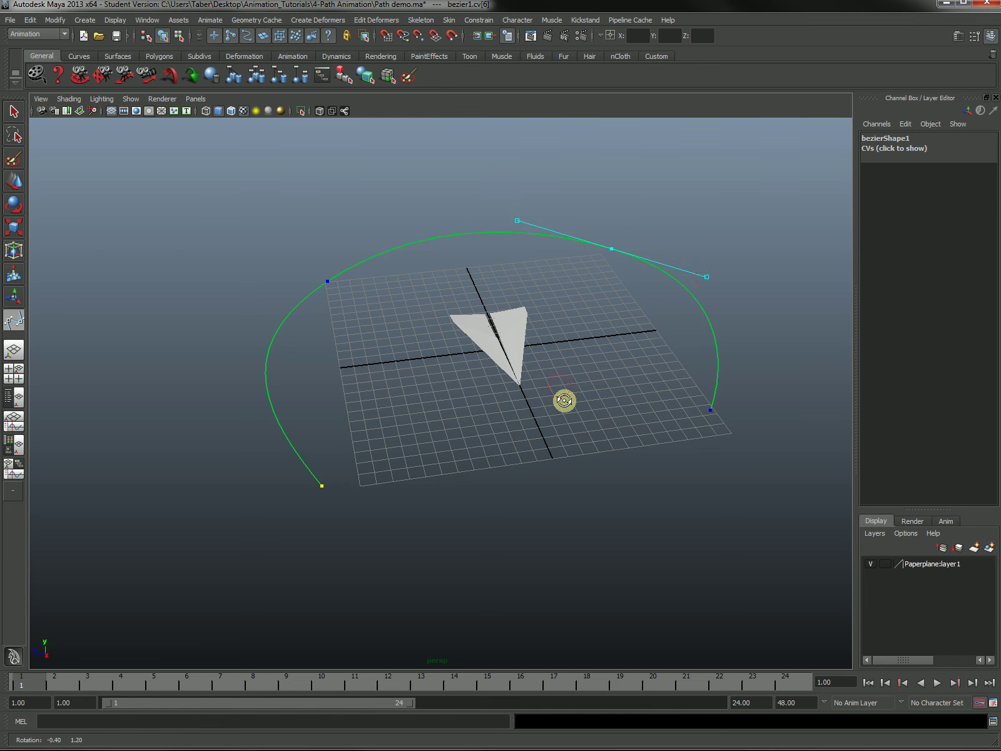
{"action": "left_click_drag", "start_coordinate": [564, 401], "coordinate": [665, 467], "text": "alt"}
{"action": "middle_click_drag", "start_coordinate": [666, 467], "coordinate": [568, 523], "text": "alt"}
{"action": "left_click_drag", "start_coordinate": [568, 523], "coordinate": [543, 497], "text": "alt"}
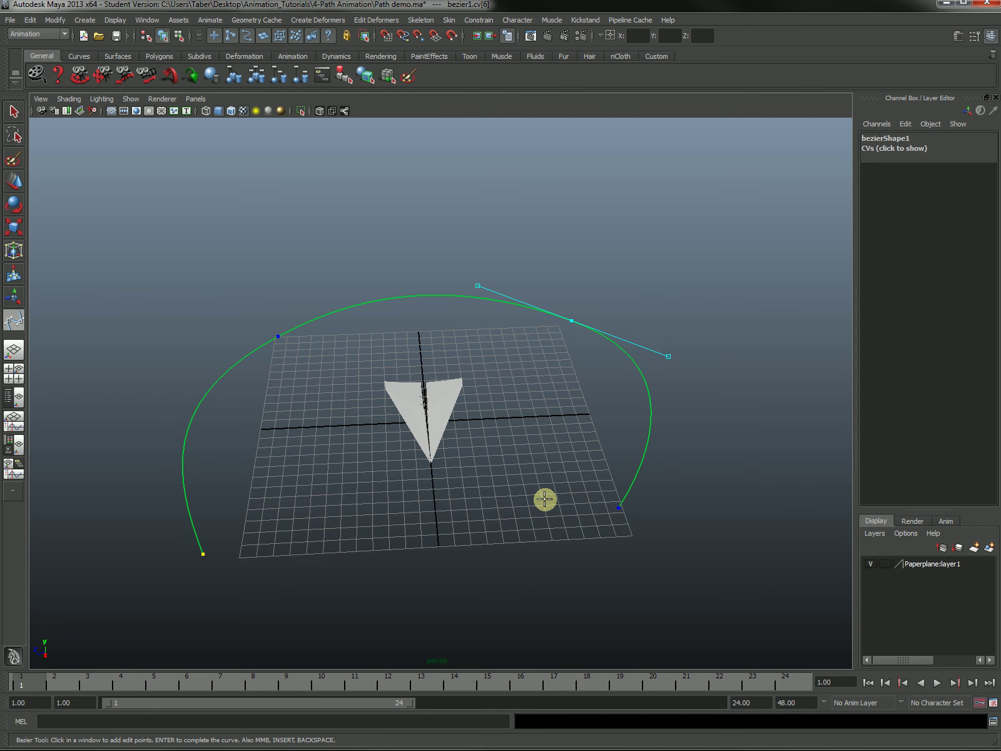
{"action": "key", "text": "w"}
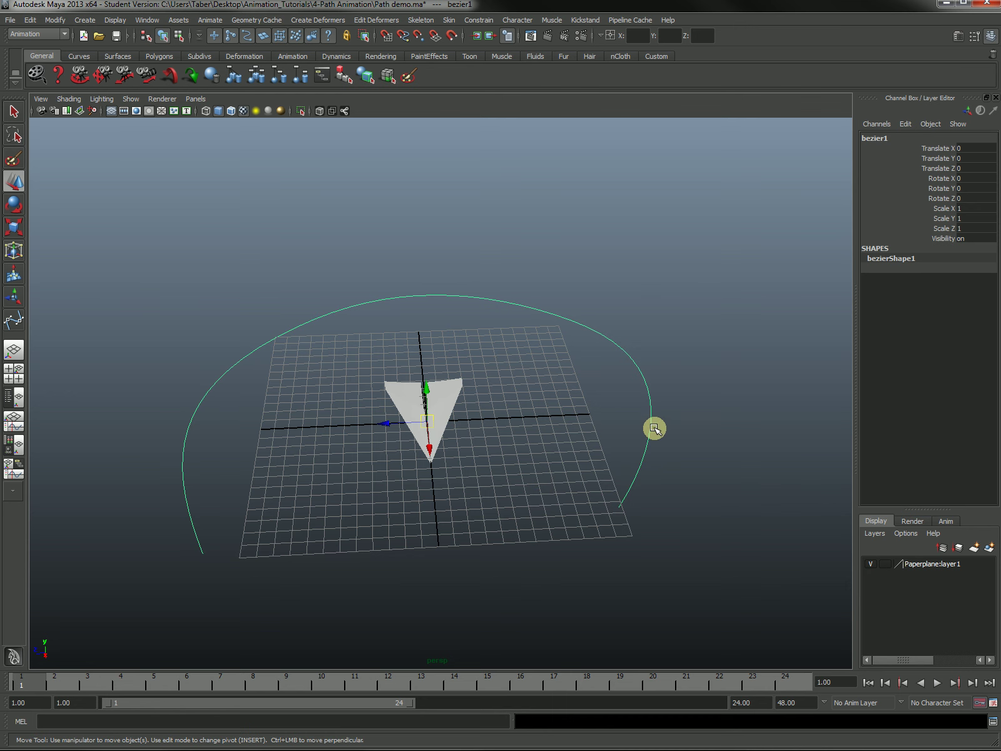
Test its control vertices, undo, and select the whole Bezier curve in object mode.
{"action": "right_click_drag", "start_coordinate": [650, 426], "coordinate": [607, 425]}
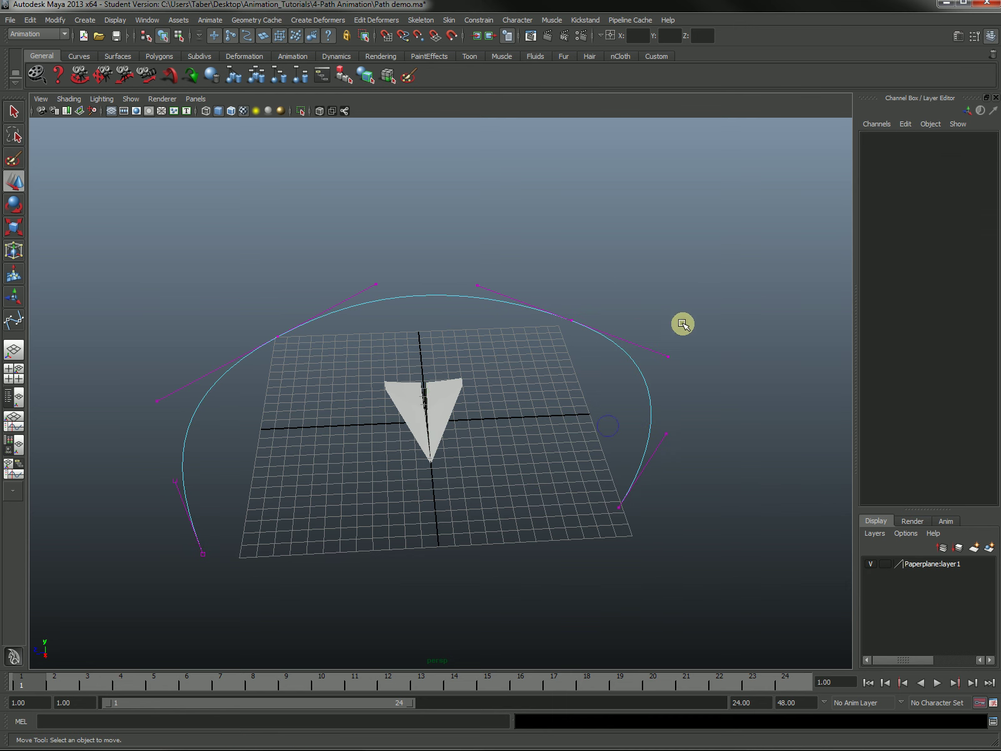
{"action": "mouse_move", "coordinate": [698, 331]}
{"action": "left_mouse_down"}
{"action": "mouse_move", "coordinate": [652, 376]}
{"action": "mouse_move", "coordinate": [670, 353]}
{"action": "mouse_move", "coordinate": [655, 335]}
{"action": "mouse_move", "coordinate": [492, 409]}
{"action": "mouse_move", "coordinate": [690, 343]}
{"action": "mouse_move", "coordinate": [420, 340]}
{"action": "mouse_move", "coordinate": [727, 353]}
{"action": "mouse_move", "coordinate": [711, 342]}
{"action": "left_mouse_up"}
{"action": "key", "text": "ctrl+z"}
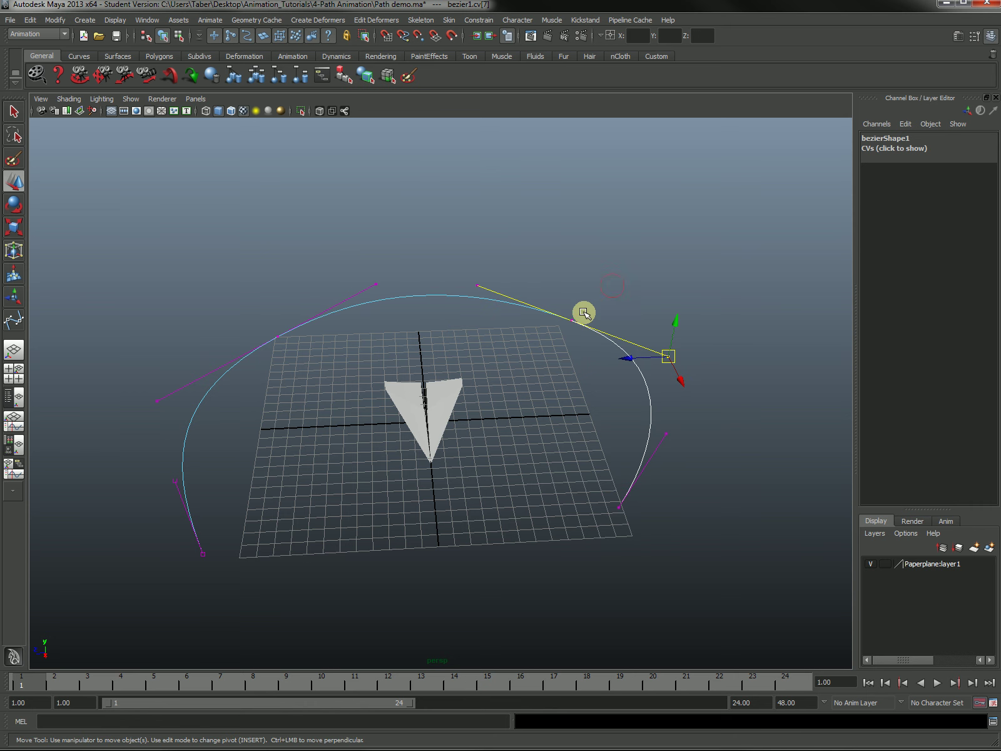
{"action": "left_click_drag", "start_coordinate": [540, 344], "coordinate": [603, 320]}
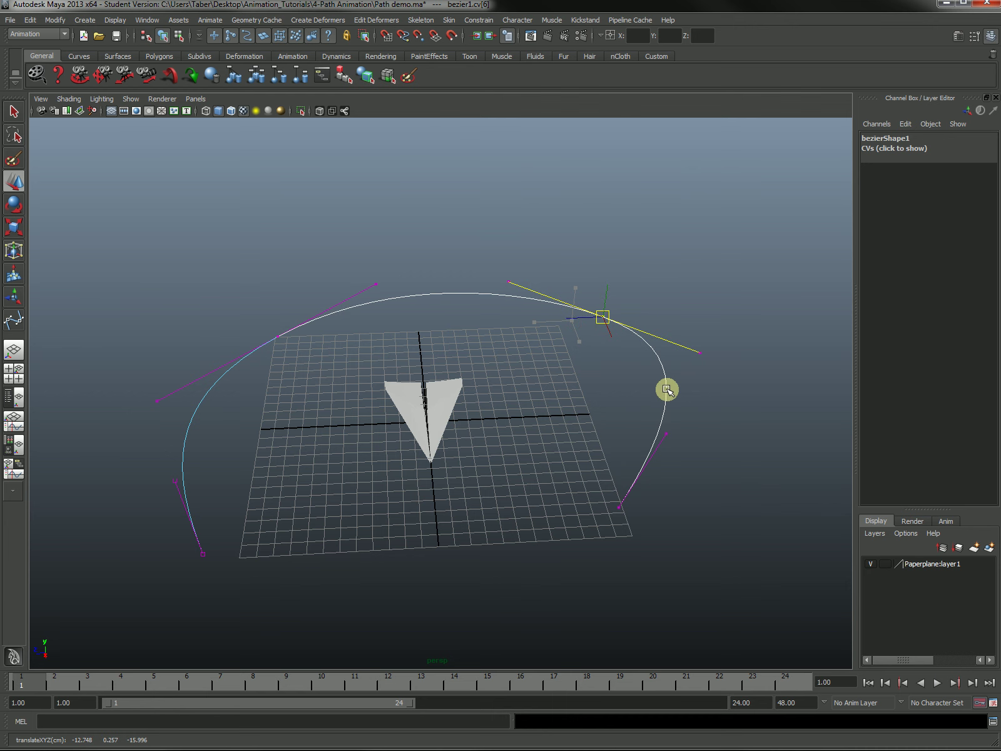
{"action": "right_click_drag", "start_coordinate": [668, 390], "coordinate": [732, 374]}
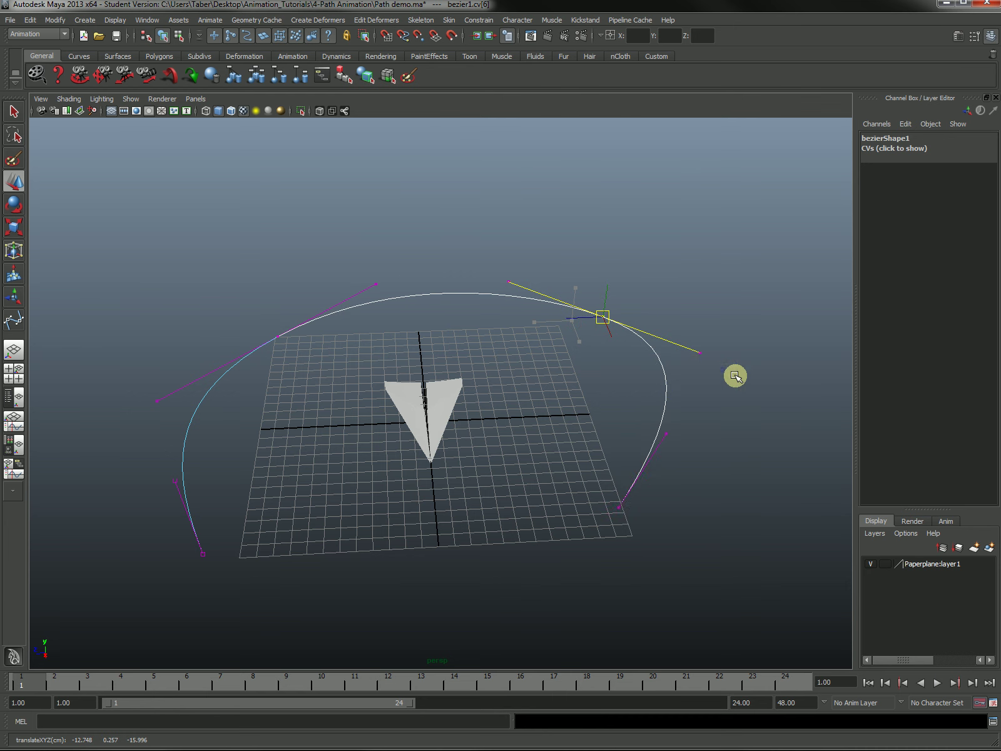
{"action": "left_click", "coordinate": [667, 386]}
Delete the Bezier curve and draw a seven-CV path from lower left, over the grid, to lower right.
{"action": "key", "text": "Delete"}
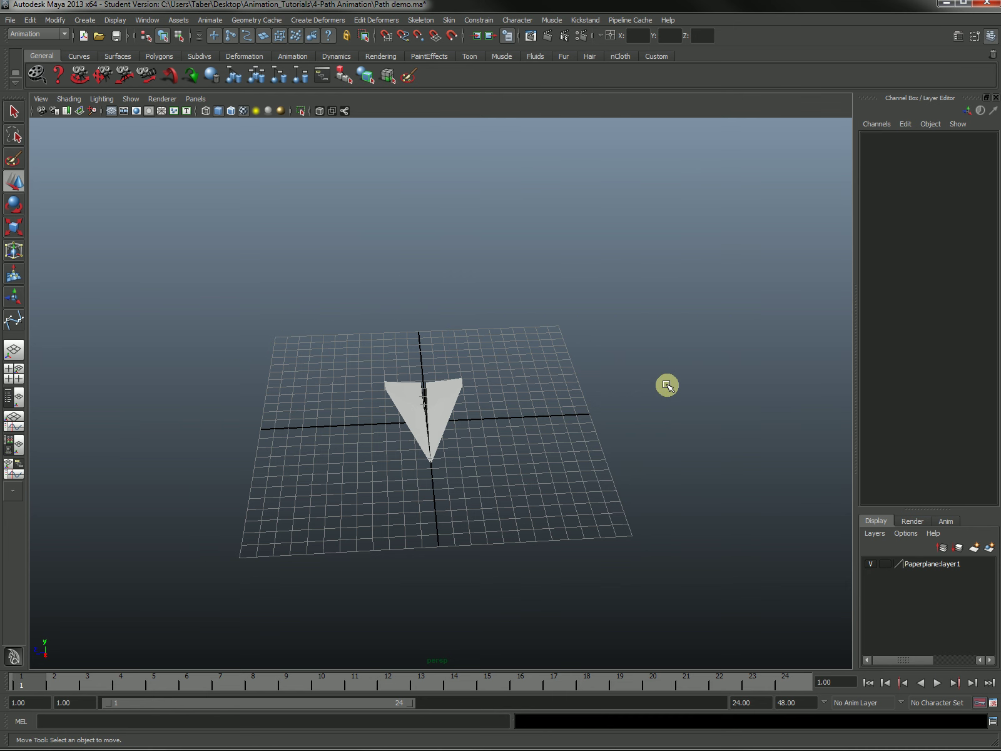
{"action": "left_click", "coordinate": [94, 21]}
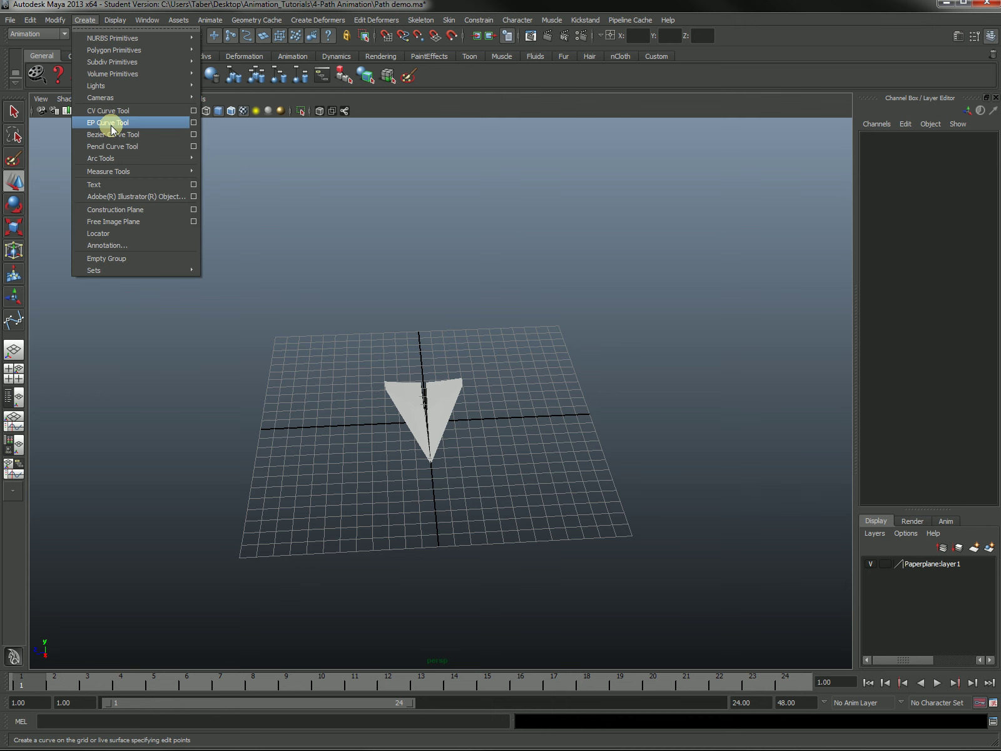
{"action": "left_click", "coordinate": [110, 112]}
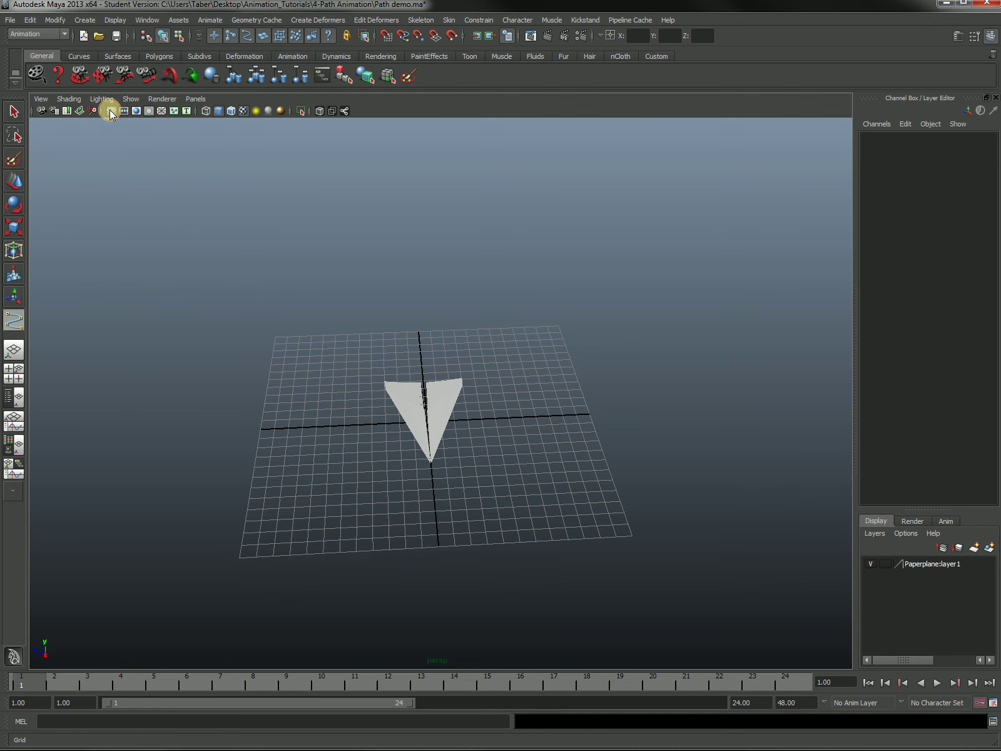
{"action": "left_click", "coordinate": [169, 490]}
{"action": "left_click", "coordinate": [288, 329]}
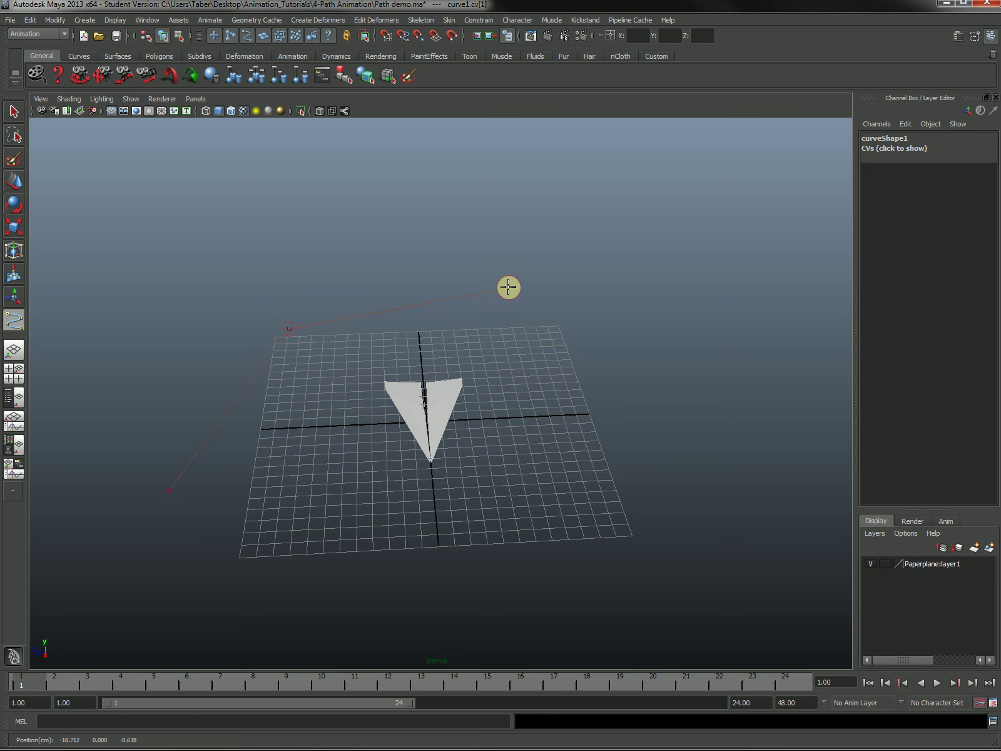
{"action": "left_click", "coordinate": [538, 280]}
{"action": "left_click_drag", "start_coordinate": [648, 313], "coordinate": [622, 320]}
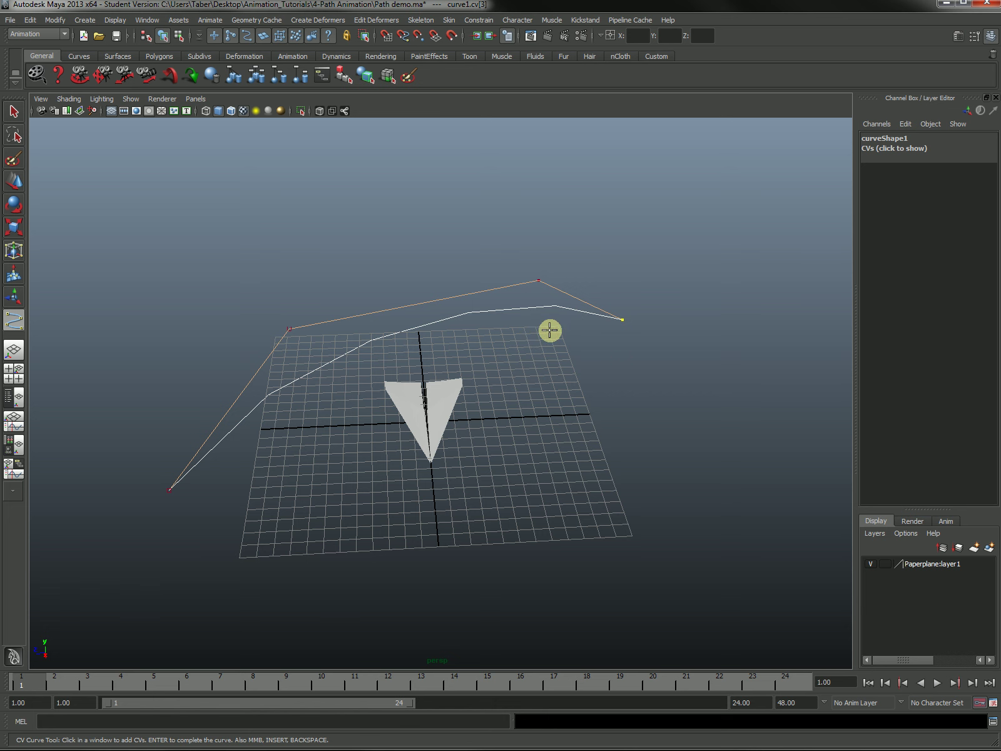
{"action": "left_click_drag", "start_coordinate": [519, 363], "coordinate": [515, 365]}
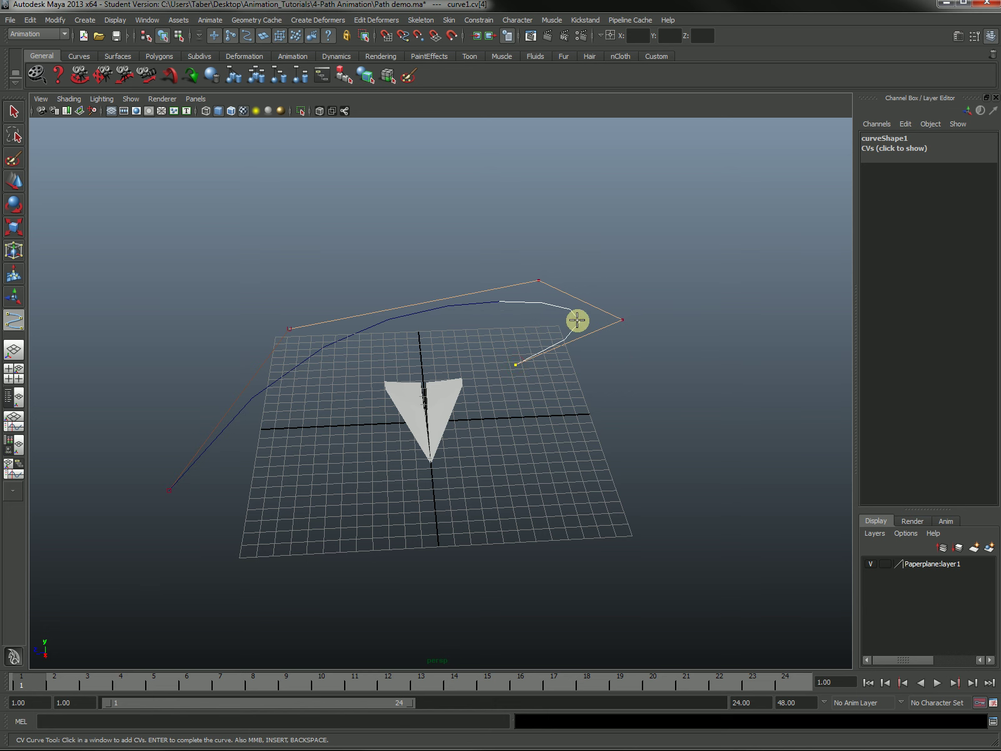
{"action": "left_click_drag", "start_coordinate": [625, 498], "coordinate": [528, 442]}
{"action": "left_click_drag", "start_coordinate": [678, 515], "coordinate": [667, 500]}
Finish curve1 and pull an upper control vertex to reshape the path.
{"action": "key", "text": "w"}
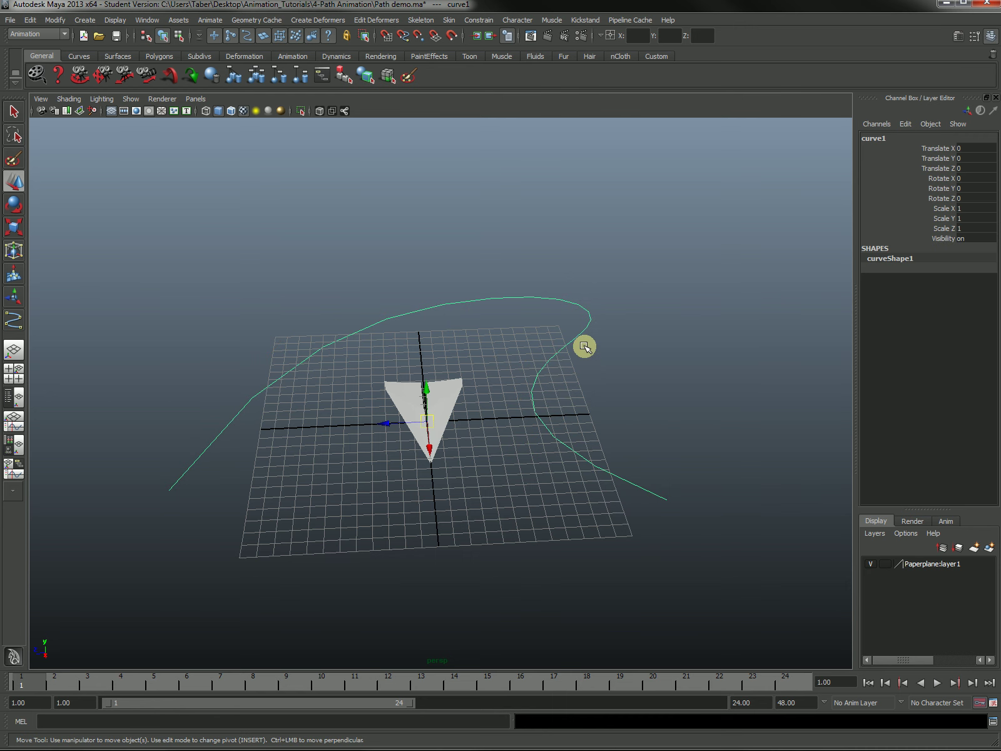
{"action": "right_click_drag", "start_coordinate": [577, 336], "coordinate": [546, 334]}
{"action": "mouse_move", "coordinate": [602, 333]}
{"action": "left_mouse_down"}
{"action": "mouse_move", "coordinate": [581, 278]}
{"action": "mouse_move", "coordinate": [610, 306]}
{"action": "mouse_move", "coordinate": [603, 320]}
{"action": "left_mouse_up"}
{"action": "key", "text": "ctrl+z"}
{"action": "left_click_drag", "start_coordinate": [557, 268], "coordinate": [648, 337]}
{"action": "left_click_drag", "start_coordinate": [324, 310], "coordinate": [276, 285]}
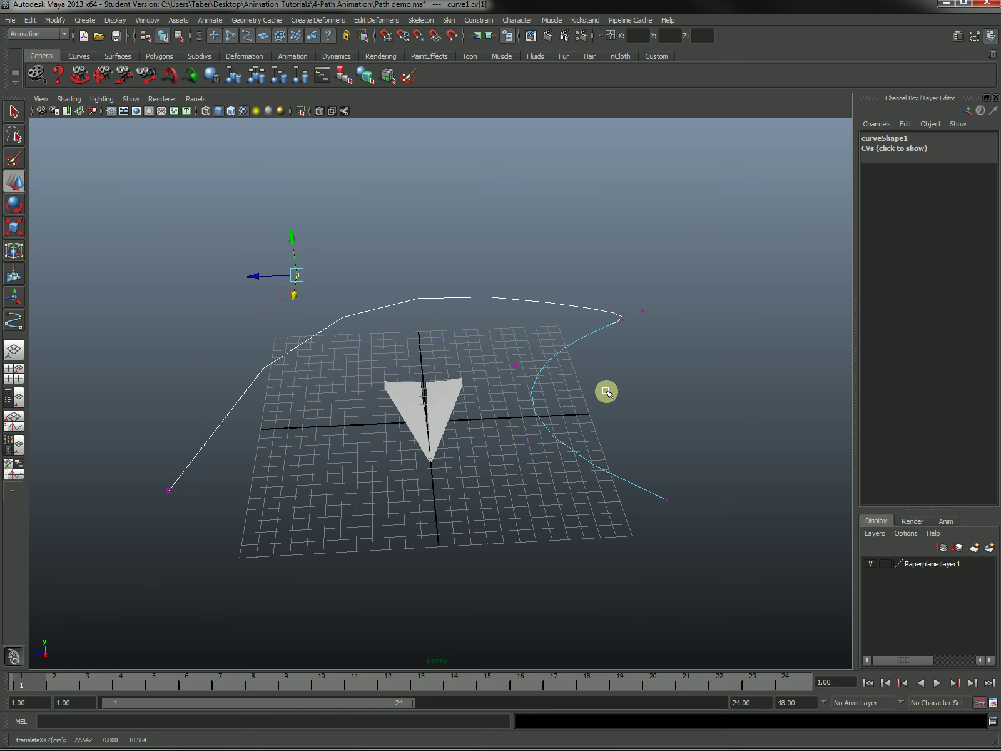
Move the bend vertex and scale the two corner vertices to tighten the turn.
{"action": "left_click", "coordinate": [514, 365]}
{"action": "left_click_drag", "start_coordinate": [492, 368], "coordinate": [537, 361]}
{"action": "left_click_drag", "start_coordinate": [642, 310], "coordinate": [569, 353]}
{"action": "key", "text": "r"}
{"action": "key", "text": "w"}
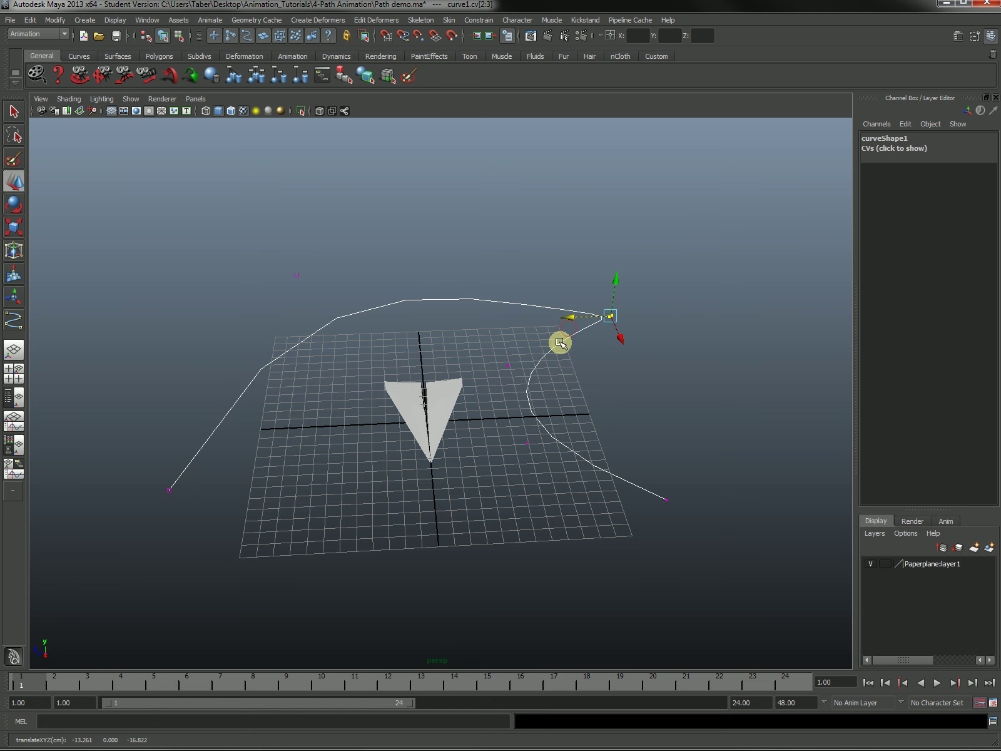
{"action": "left_click", "coordinate": [591, 384]}
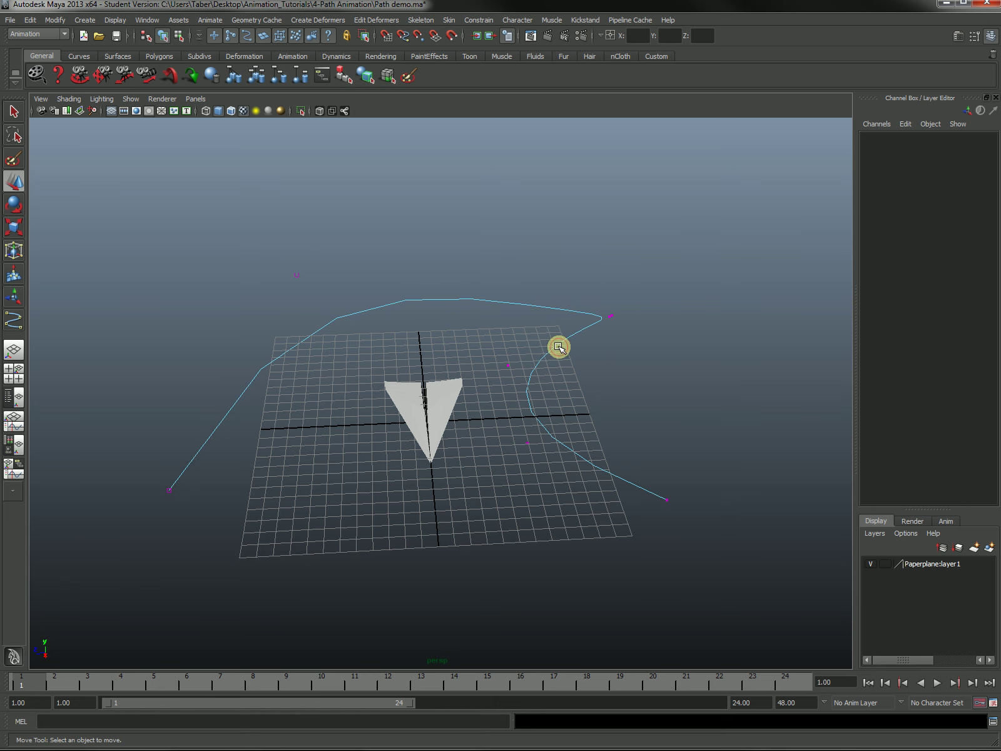
Pick two curve points near the path's bend.
{"action": "right_click", "coordinate": [559, 344]}
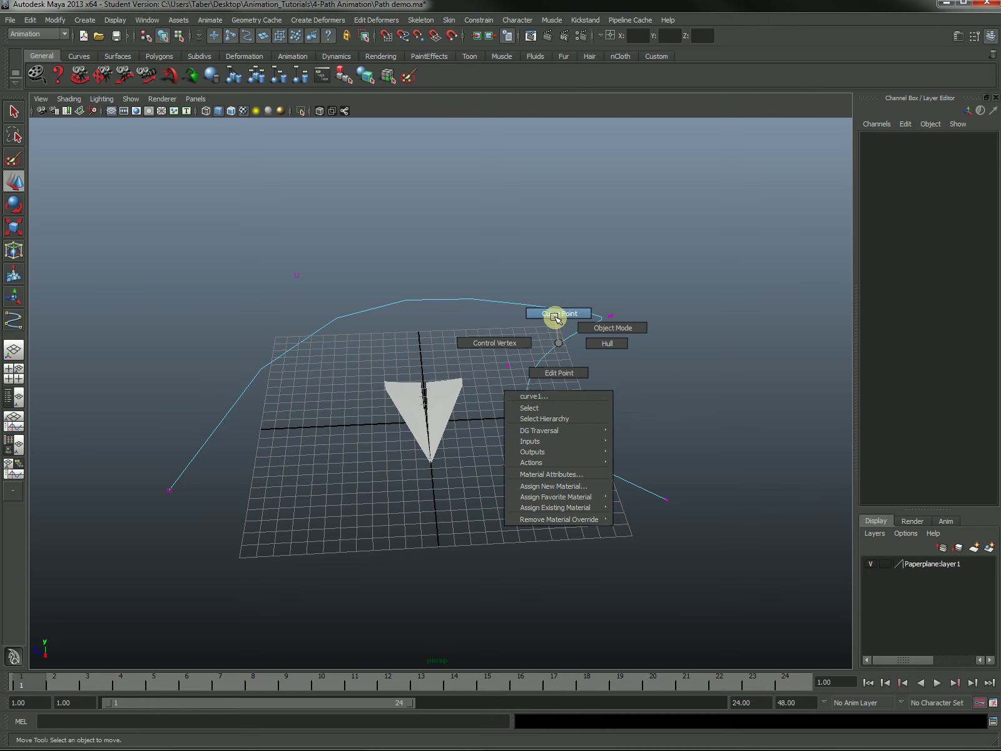
{"action": "left_click", "coordinate": [555, 316]}
{"action": "left_click", "coordinate": [543, 352]}
{"action": "left_click_drag", "start_coordinate": [589, 453], "coordinate": [314, 333]}
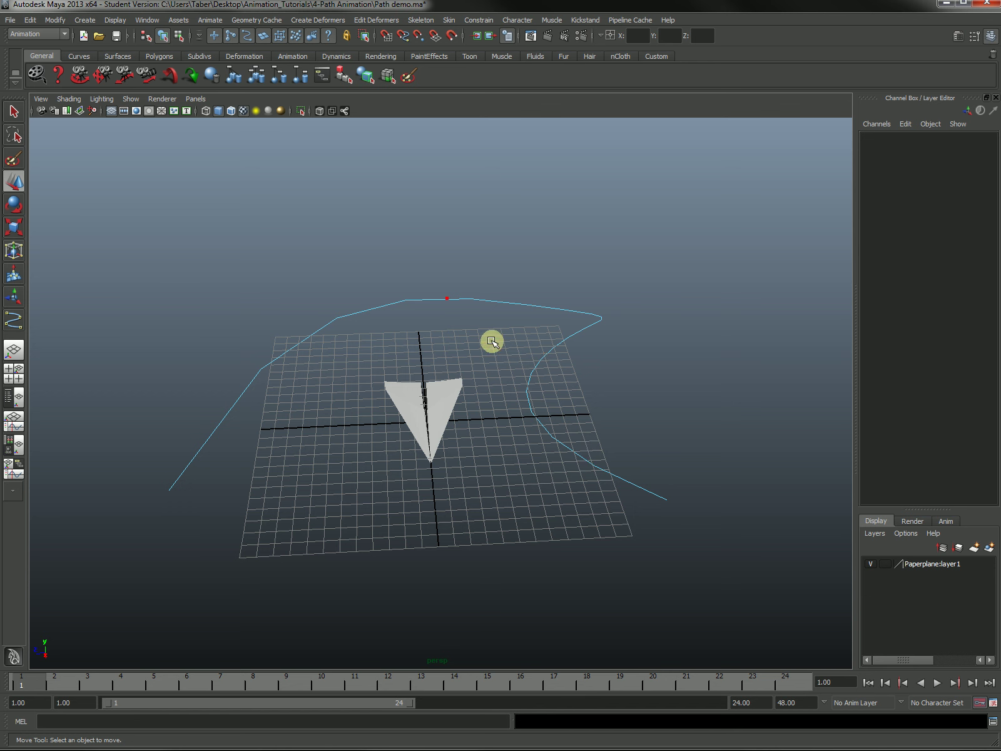
{"action": "left_click", "coordinate": [511, 300]}
{"action": "left_click_drag", "start_coordinate": [510, 300], "coordinate": [348, 305]}
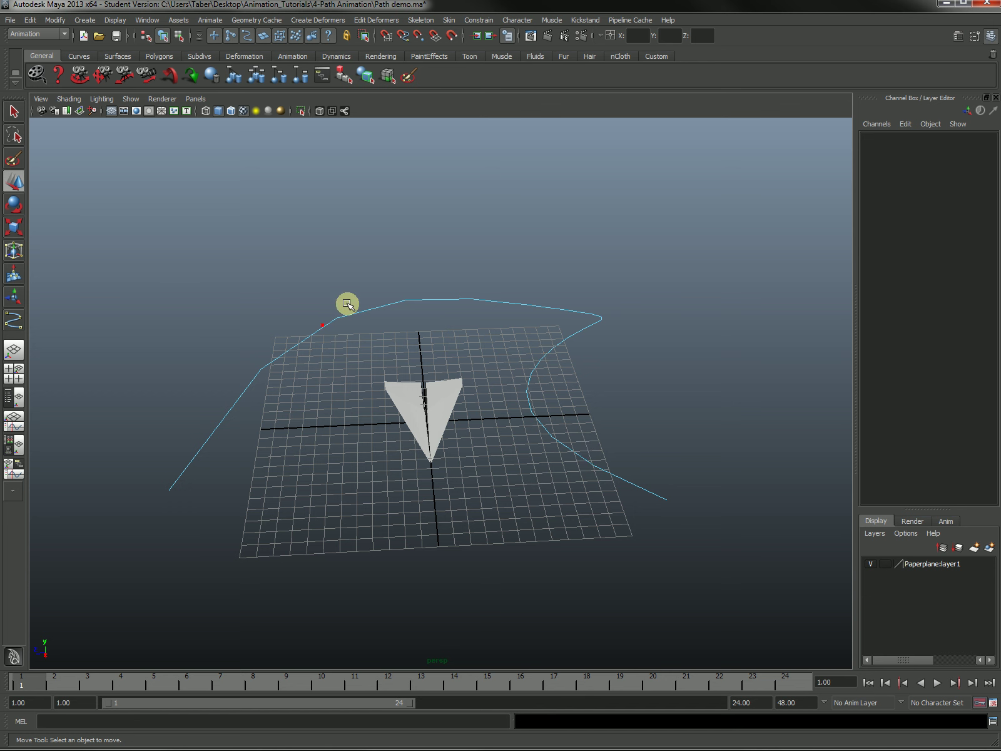
{"action": "left_click", "coordinate": [569, 289]}
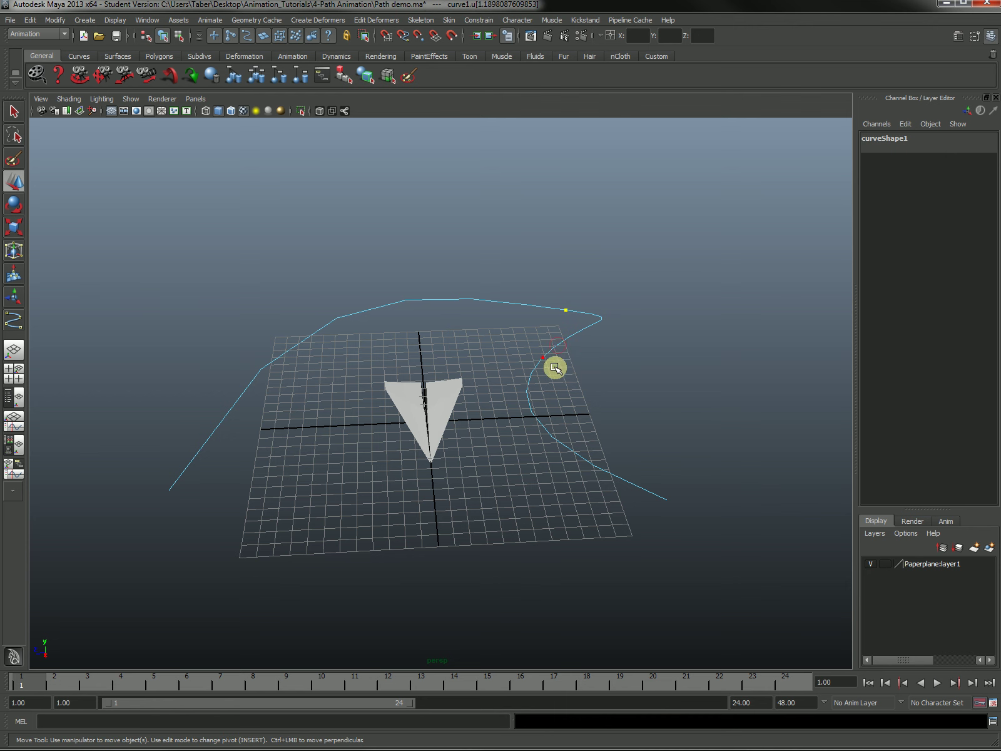
{"action": "left_click", "coordinate": [573, 355], "text": "shift"}
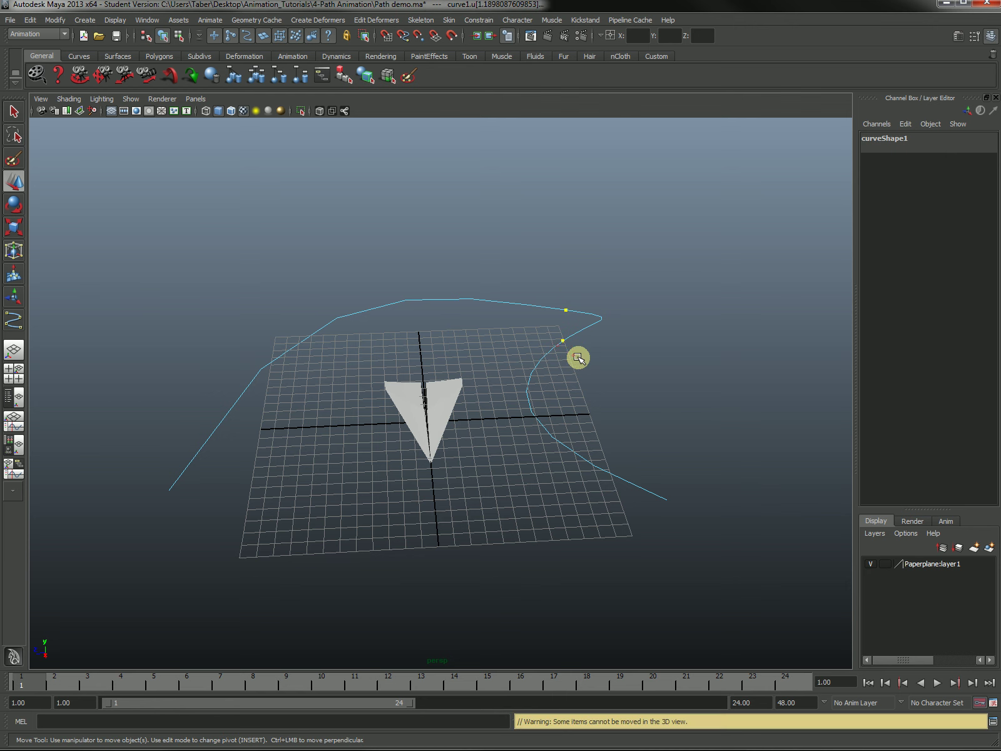
Switch to the Surfaces menu set and insert knots at the two picked points.
{"action": "left_click", "coordinate": [50, 33]}
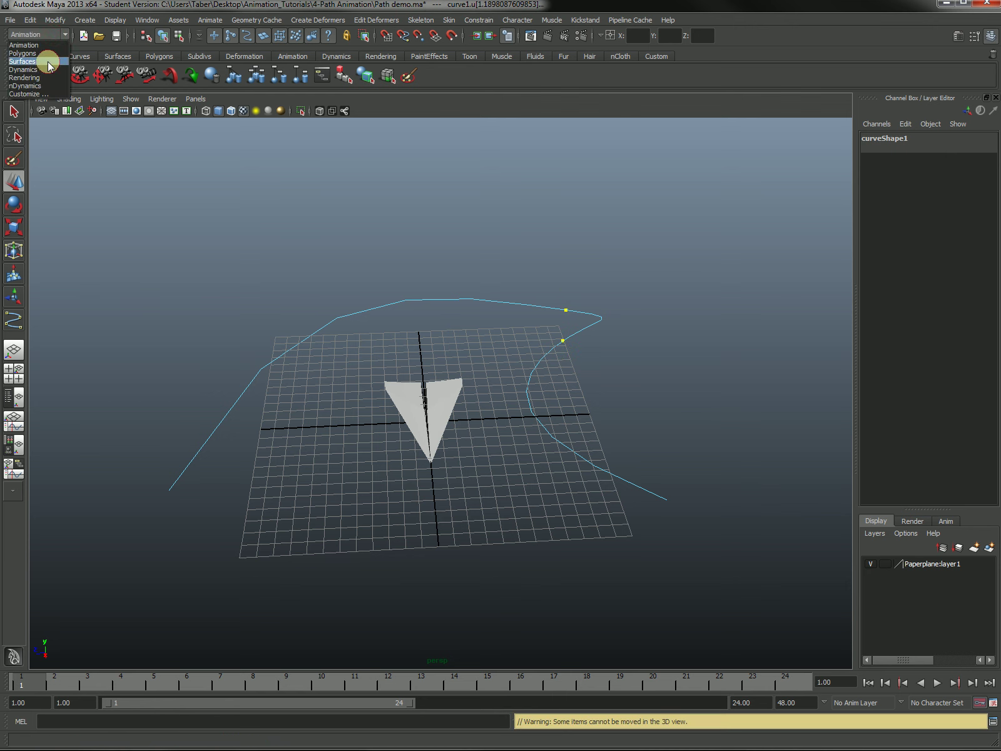
{"action": "left_click", "coordinate": [49, 62]}
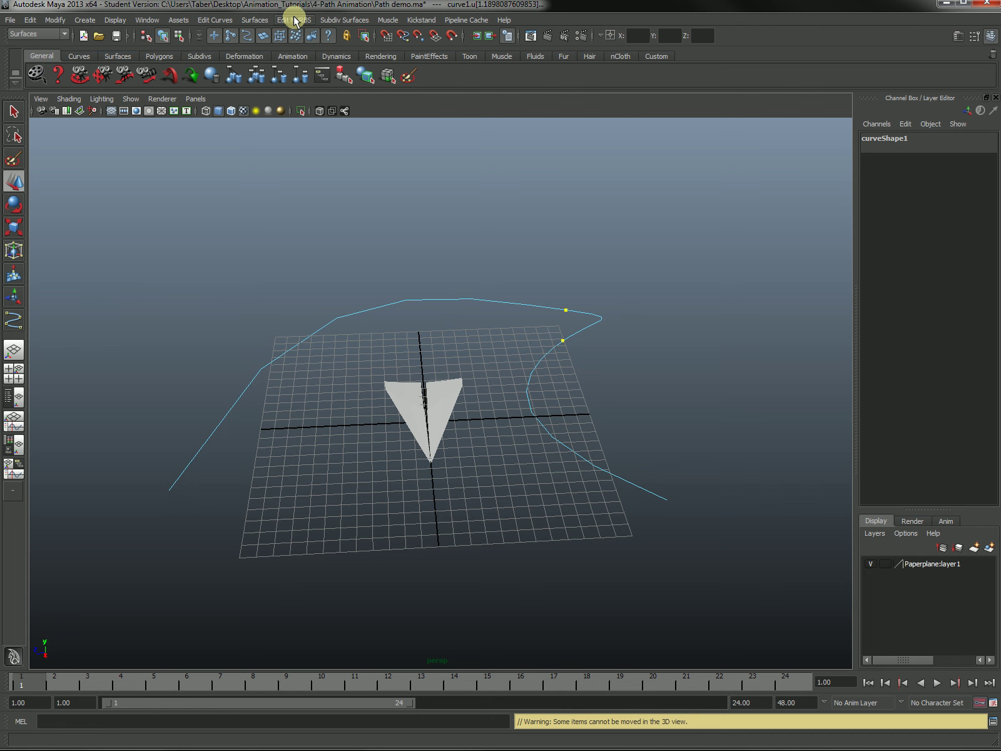
{"action": "left_click", "coordinate": [214, 21]}
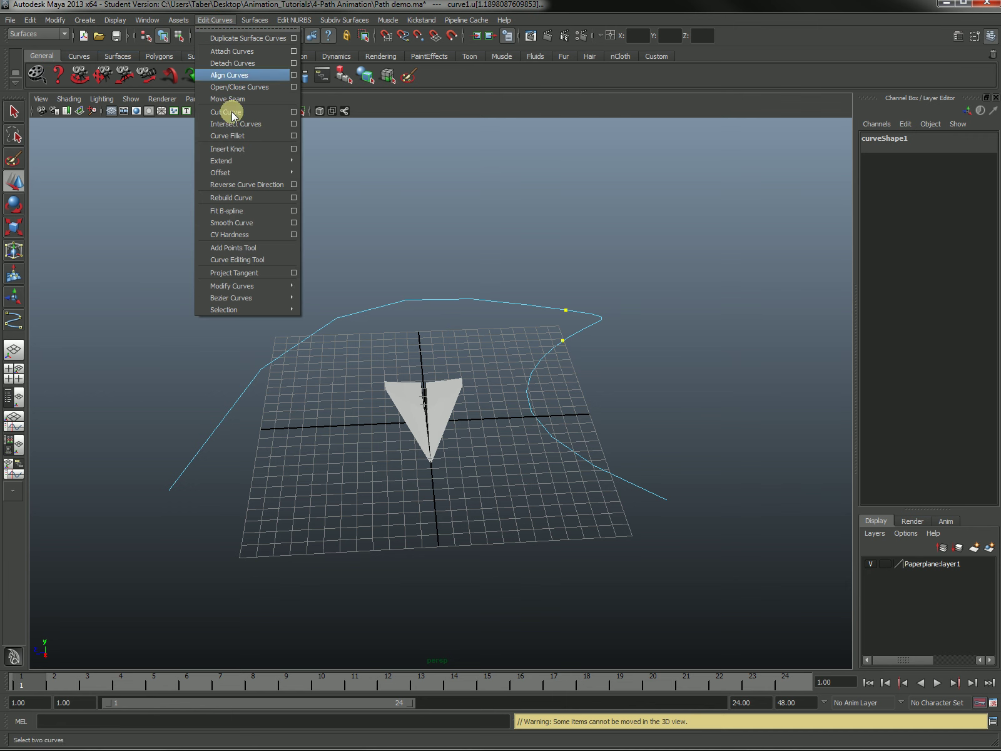
{"action": "left_click", "coordinate": [264, 150]}
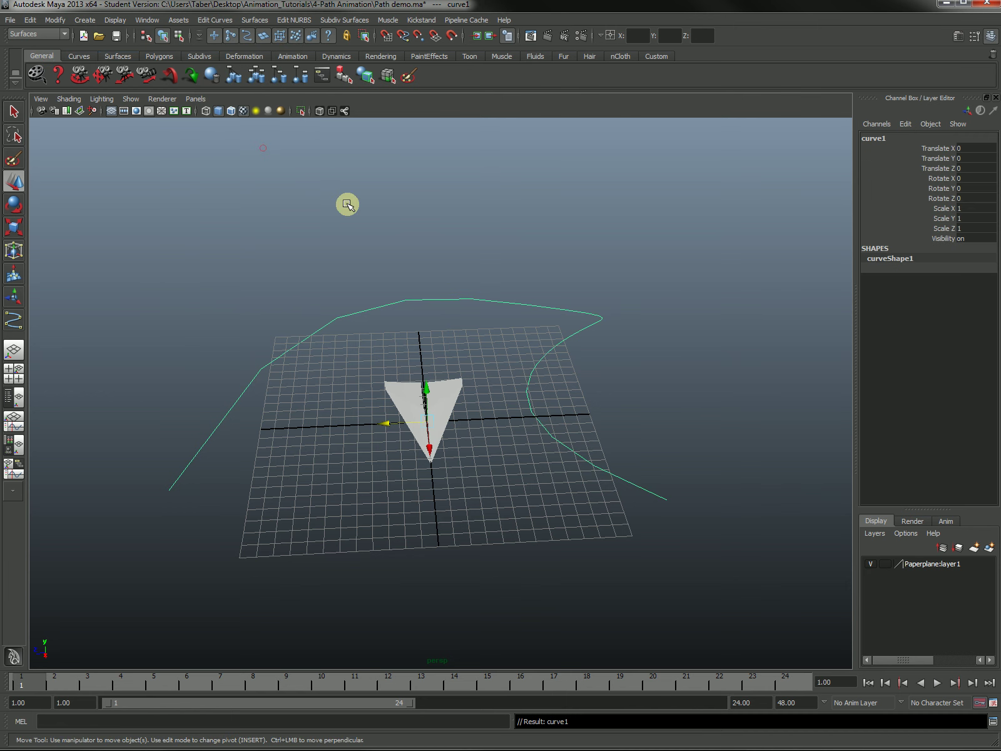
Enter control vertex mode and select vertices near the curve's bend.
{"action": "right_click", "coordinate": [567, 312]}
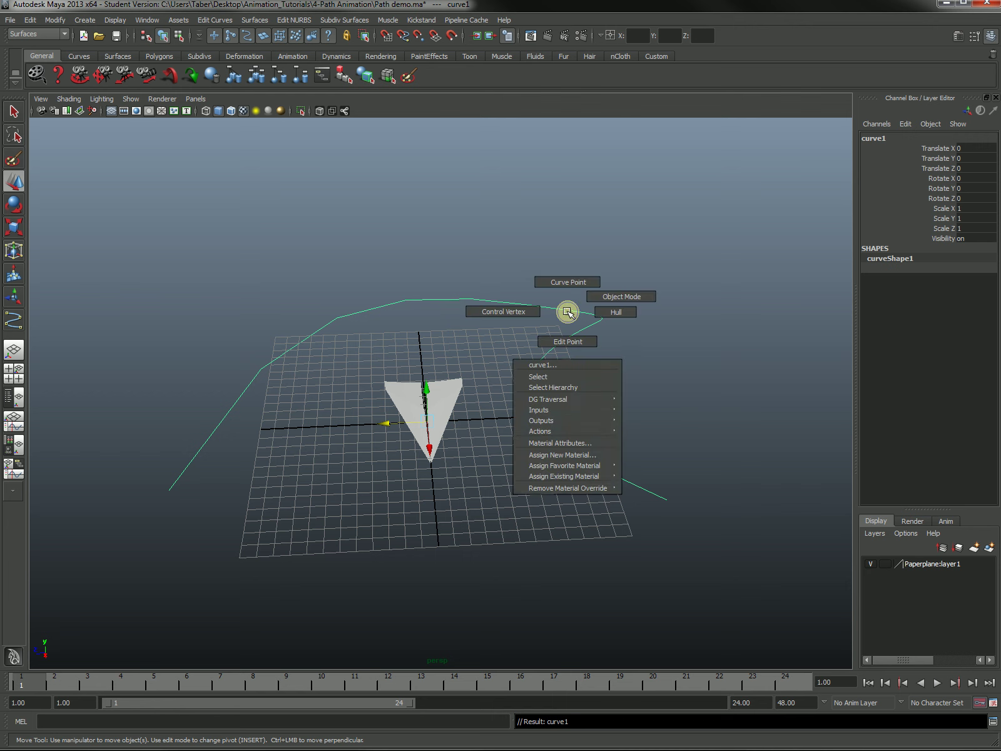
{"action": "mouse_move", "coordinate": [567, 311]}
{"action": "right_mouse_down"}
{"action": "mouse_move", "coordinate": [476, 308]}
{"action": "mouse_move", "coordinate": [514, 313]}
{"action": "right_mouse_up"}
{"action": "left_click_drag", "start_coordinate": [527, 326], "coordinate": [575, 349]}
{"action": "left_click_drag", "start_coordinate": [499, 285], "coordinate": [487, 326]}
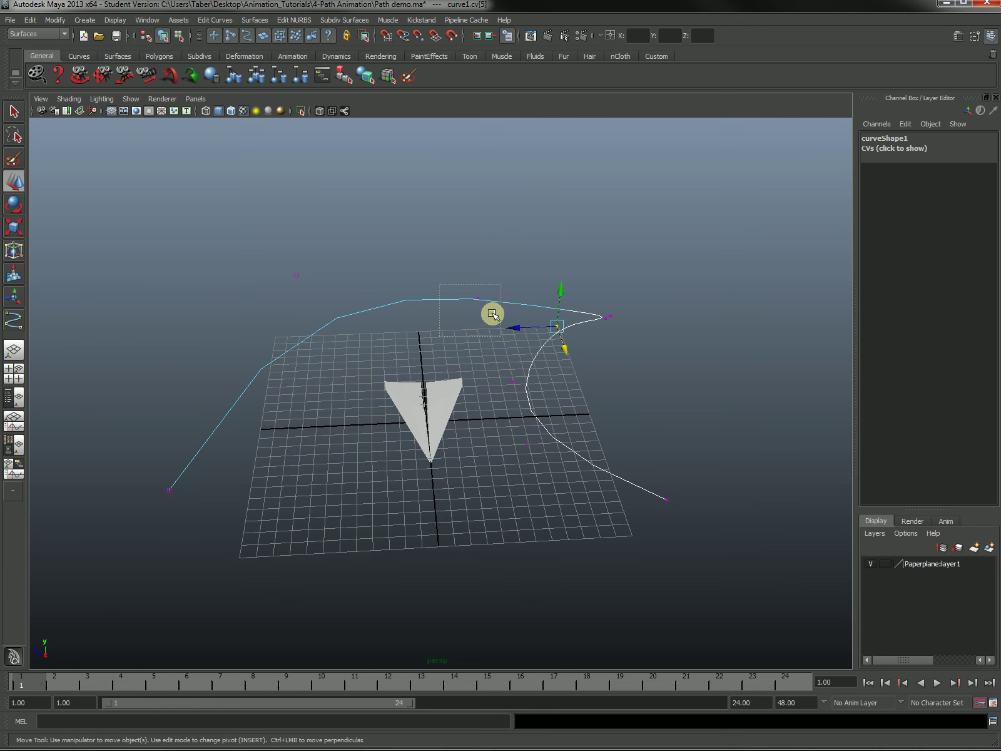
{"action": "left_click_drag", "start_coordinate": [496, 303], "coordinate": [500, 299]}
{"action": "left_click_drag", "start_coordinate": [519, 294], "coordinate": [500, 310], "text": "alt"}
Drag the bend's vertices right to round the turn, then return to object mode.
{"action": "left_click_drag", "start_coordinate": [501, 310], "coordinate": [532, 358], "text": "alt"}
{"action": "middle_click_drag", "start_coordinate": [415, 339], "coordinate": [476, 341]}
{"action": "middle_click", "coordinate": [600, 316]}
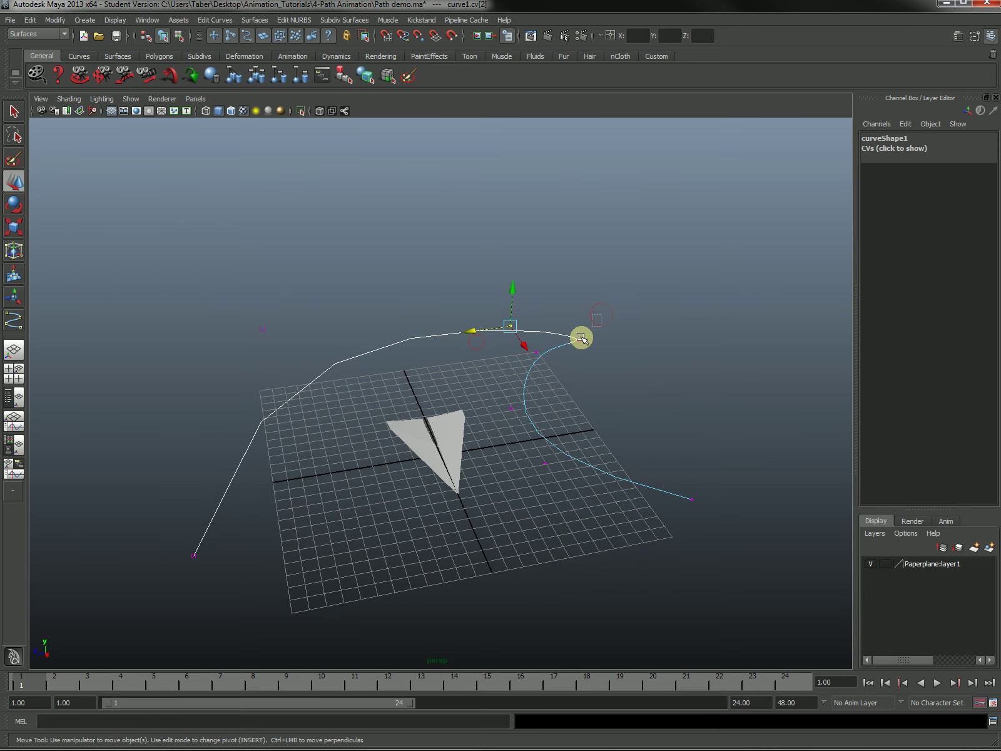
{"action": "left_click_drag", "start_coordinate": [580, 338], "coordinate": [547, 344]}
{"action": "left_click", "coordinate": [596, 389]}
{"action": "left_click_drag", "start_coordinate": [596, 389], "coordinate": [577, 440], "text": "alt"}
{"action": "right_click_drag", "start_coordinate": [542, 432], "coordinate": [582, 416]}
{"action": "left_click_drag", "start_coordinate": [619, 395], "coordinate": [562, 375], "text": "alt"}
Test-move the paper plane, then undo the moves so it returns to the origin.
{"action": "left_click", "coordinate": [553, 364]}
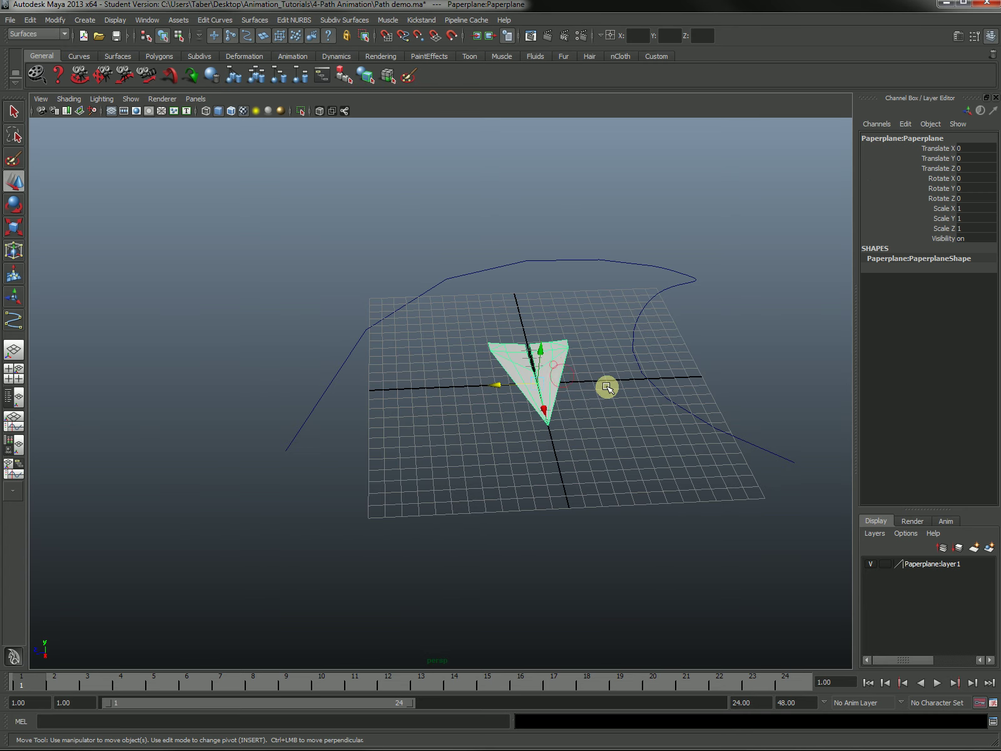
{"action": "middle_click_drag", "start_coordinate": [599, 402], "coordinate": [585, 448], "text": "alt"}
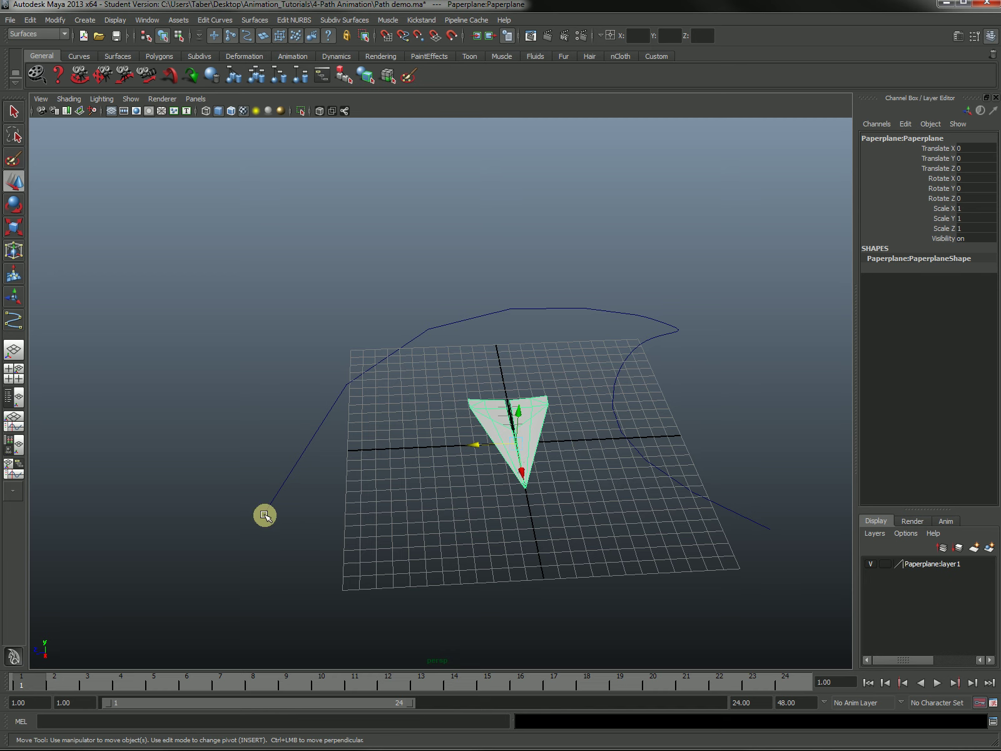
{"action": "mouse_move", "coordinate": [427, 491]}
{"action": "left_mouse_down", "text": "alt"}
{"action": "mouse_move", "coordinate": [449, 481]}
{"action": "mouse_move", "coordinate": [442, 476]}
{"action": "left_mouse_up", "text": "alt"}
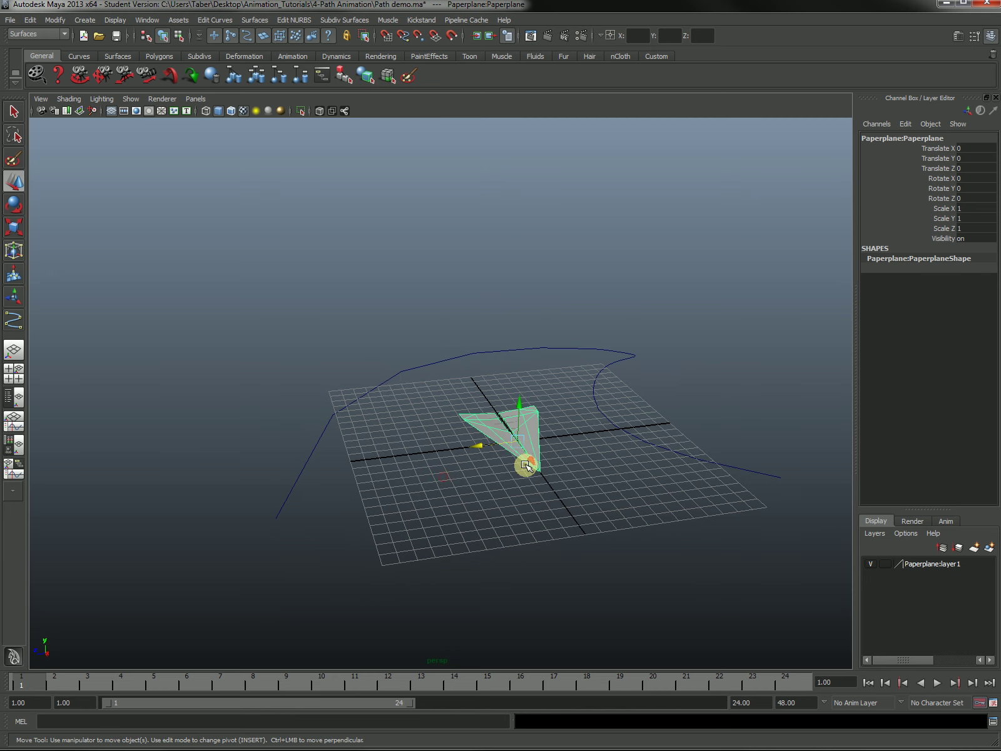
{"action": "left_click_drag", "start_coordinate": [553, 480], "coordinate": [636, 487], "text": "alt"}
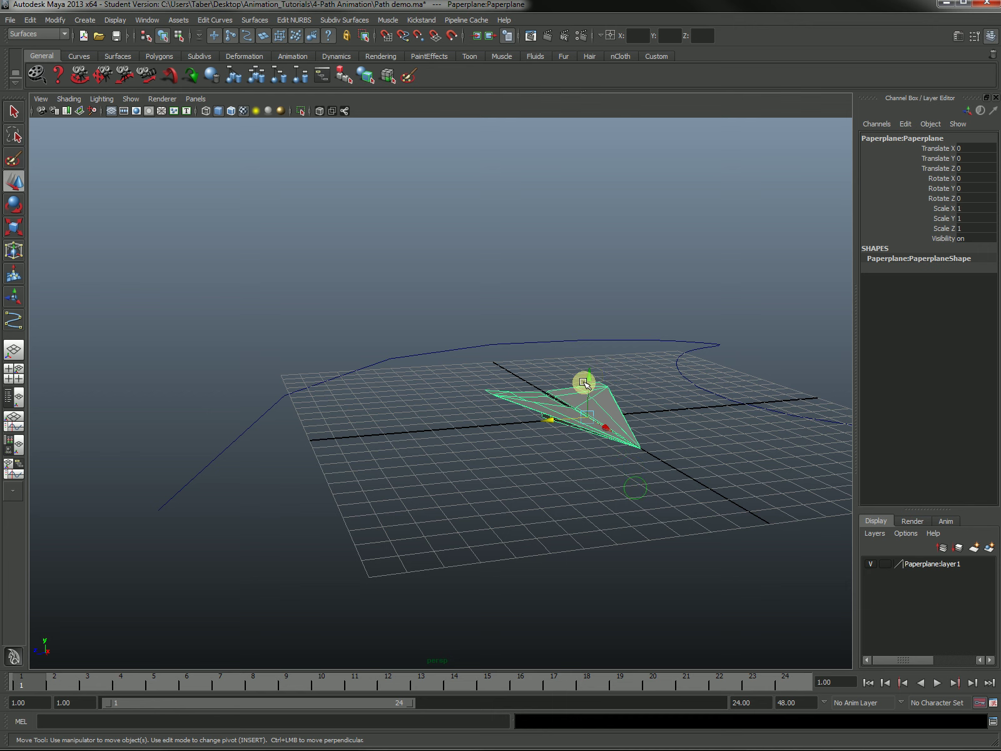
{"action": "left_click_drag", "start_coordinate": [591, 376], "coordinate": [593, 290]}
{"action": "key", "text": "ctrl+z"}
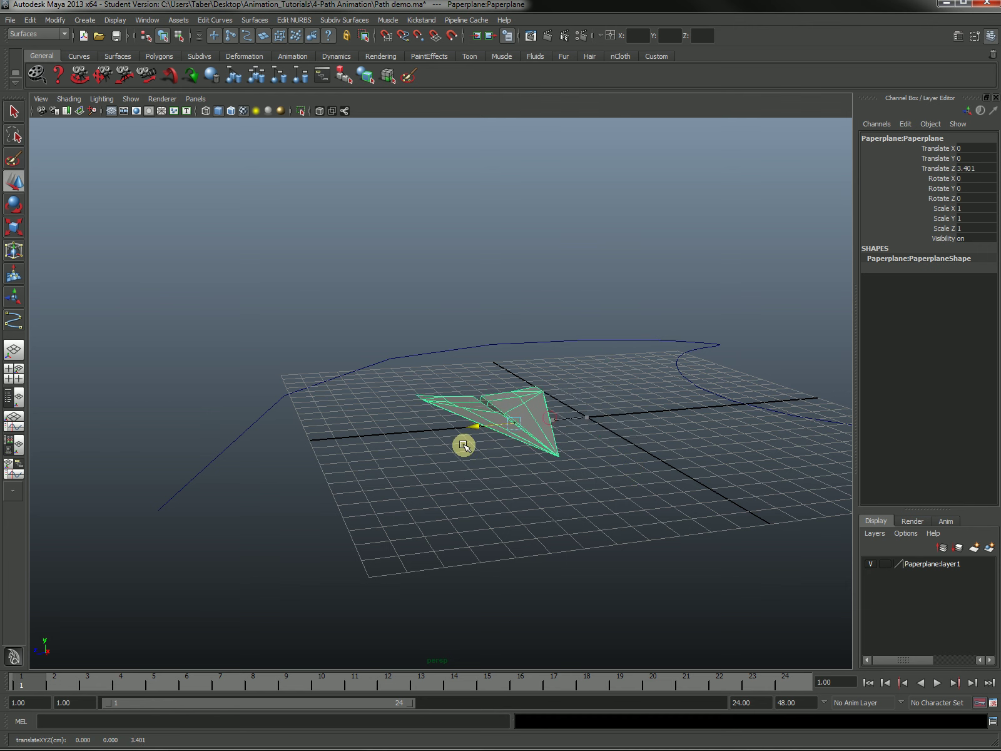
{"action": "key", "text": "ctrl+z"}
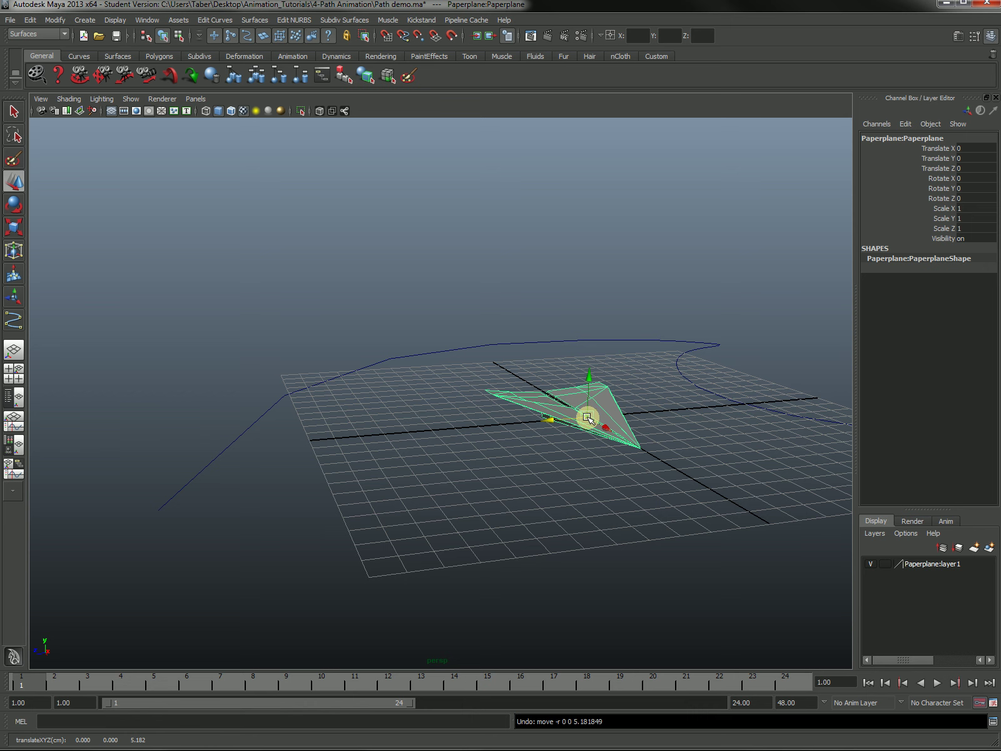
{"action": "left_click_drag", "start_coordinate": [588, 418], "coordinate": [565, 414]}
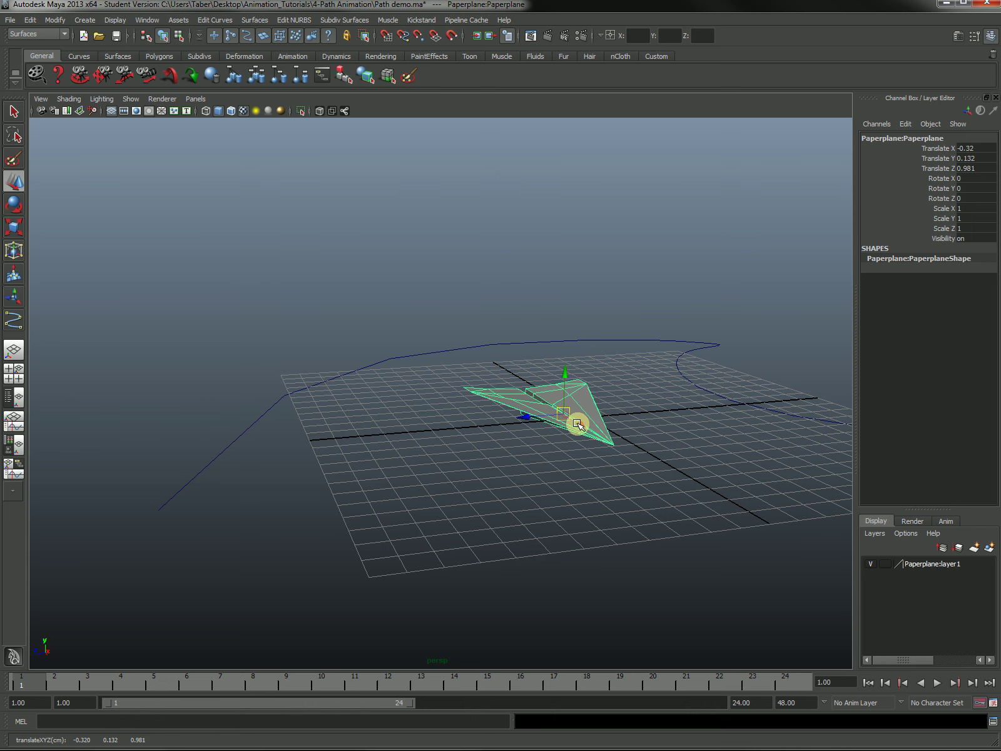
{"action": "key", "text": "ctrl+z"}
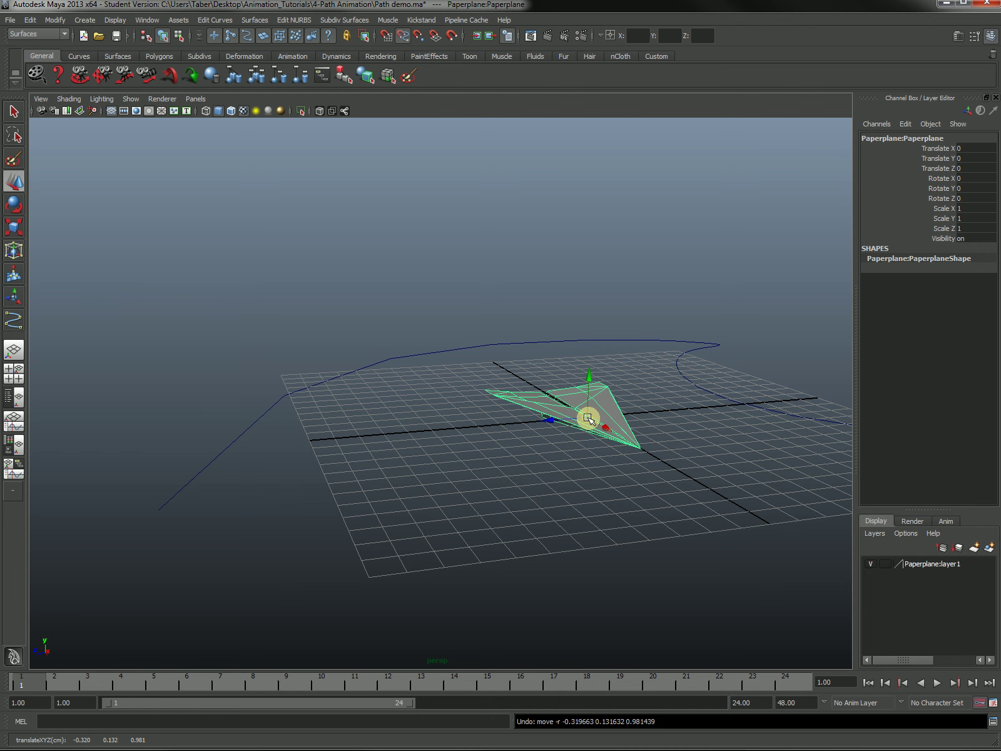
Move the paper plane to curve1's start at Translate X 5.859, Y 0, Z 17.349.
{"action": "left_click_drag", "start_coordinate": [589, 419], "coordinate": [199, 475]}
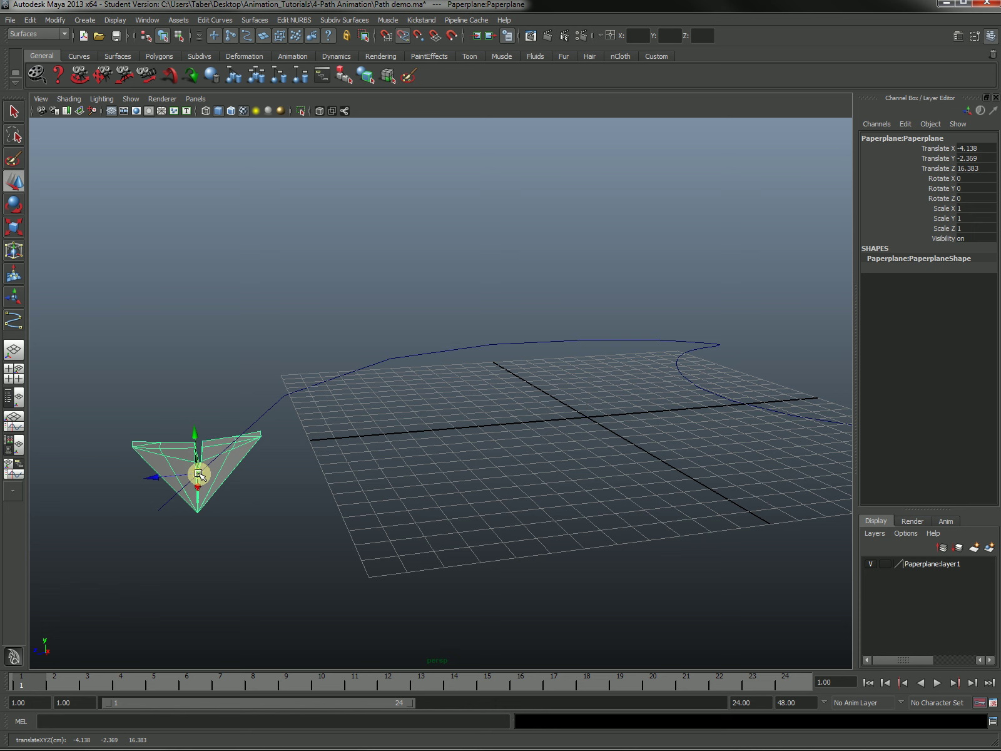
{"action": "left_click_drag", "start_coordinate": [199, 474], "coordinate": [110, 538]}
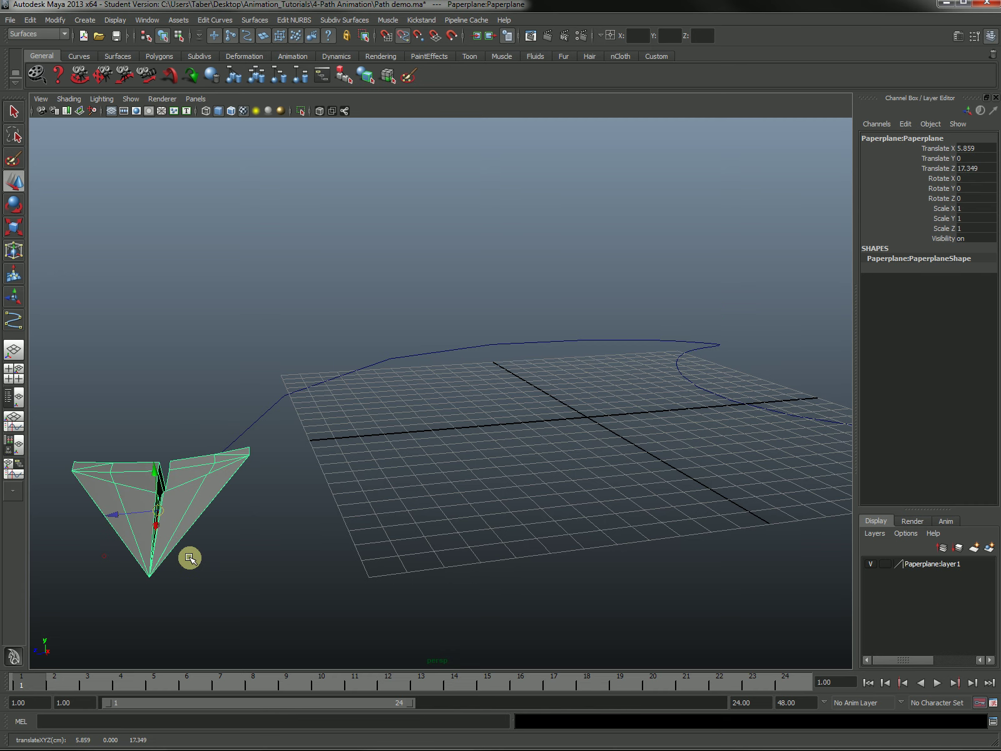
{"action": "left_click_drag", "start_coordinate": [265, 553], "coordinate": [262, 568], "text": "alt"}
{"action": "middle_click_drag", "start_coordinate": [262, 568], "coordinate": [429, 512], "text": "alt"}
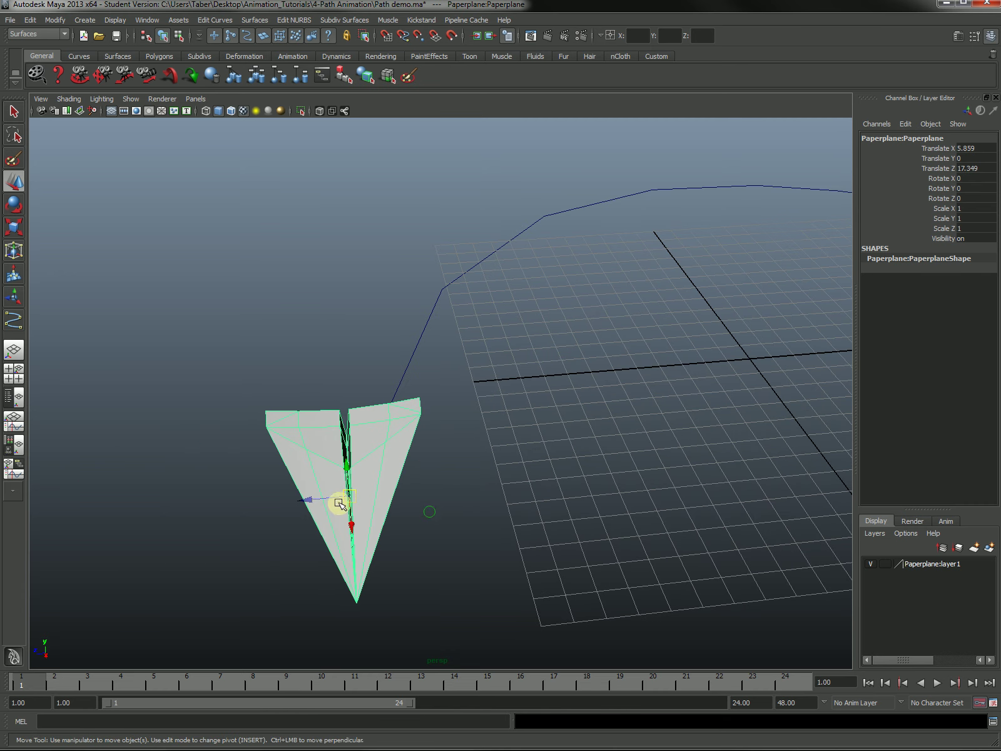
{"action": "mouse_move", "coordinate": [441, 516]}
{"action": "left_mouse_down", "text": "alt"}
{"action": "mouse_move", "coordinate": [353, 485]}
{"action": "mouse_move", "coordinate": [418, 524]}
{"action": "mouse_move", "coordinate": [453, 514]}
{"action": "left_mouse_up", "text": "alt"}
{"action": "left_click_drag", "start_coordinate": [333, 459], "coordinate": [309, 530]}
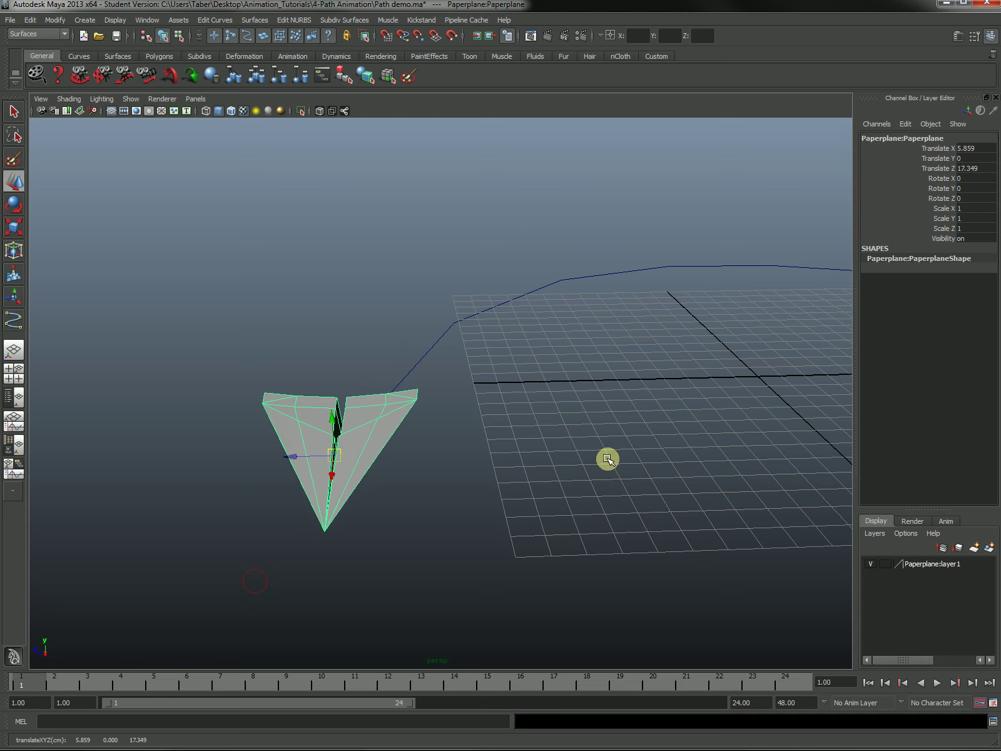
{"action": "middle_click_drag", "start_coordinate": [608, 458], "coordinate": [522, 498], "text": "alt"}
{"action": "middle_click_drag", "start_coordinate": [400, 498], "coordinate": [451, 480], "text": "alt"}
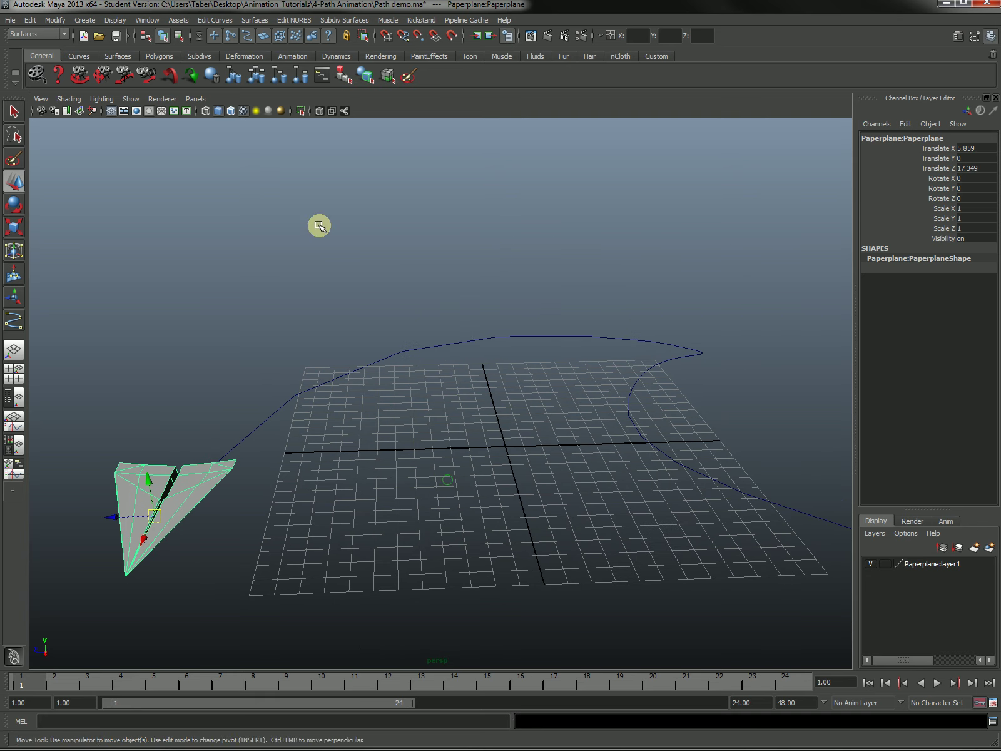
Switch to the Animation menu set and centre the grid and path in view.
{"action": "left_click", "coordinate": [60, 30]}
{"action": "left_click", "coordinate": [50, 43]}
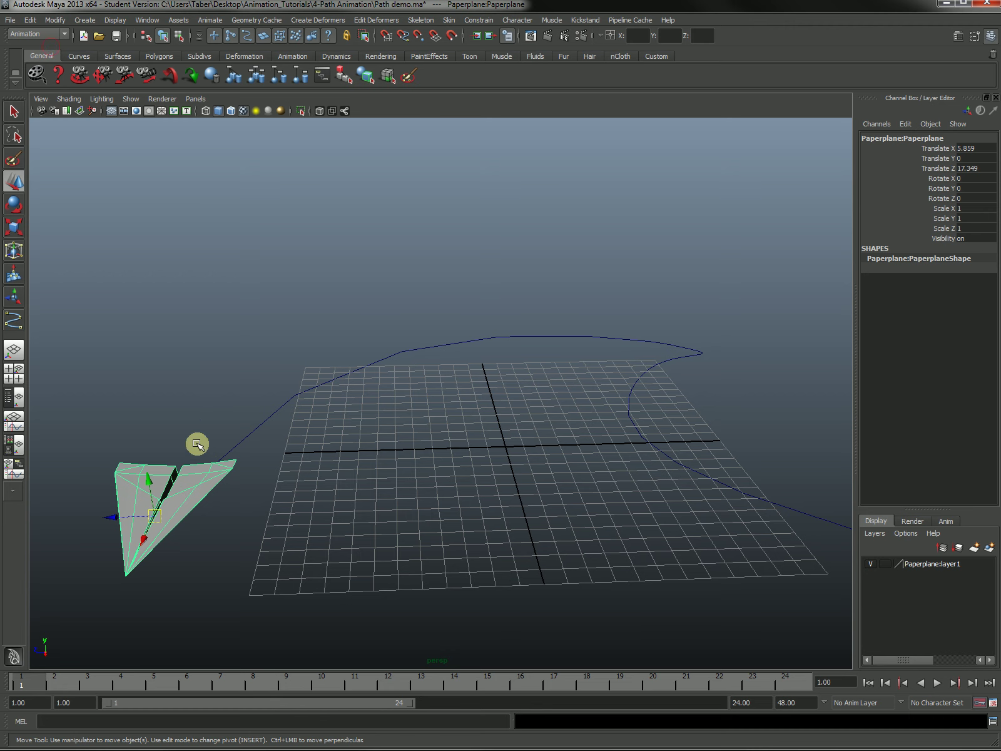
{"action": "middle_click_drag", "start_coordinate": [246, 389], "coordinate": [340, 411], "text": "alt"}
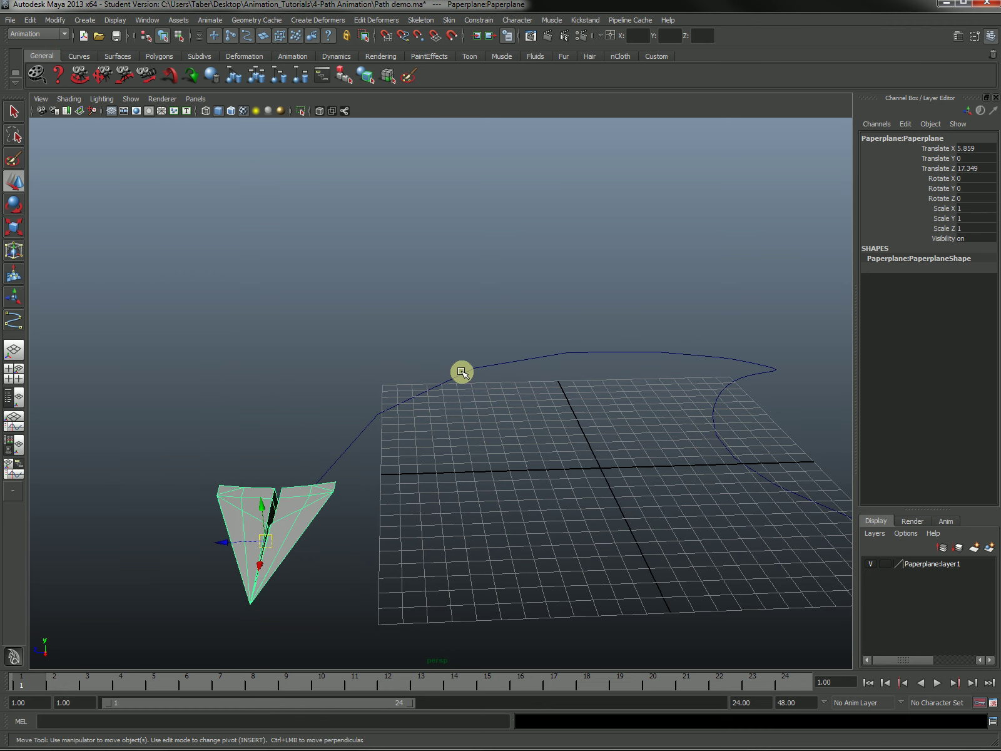
Select the blue path curve and bring up the Animate > Motion Paths submenu.
{"action": "left_click", "coordinate": [509, 395]}
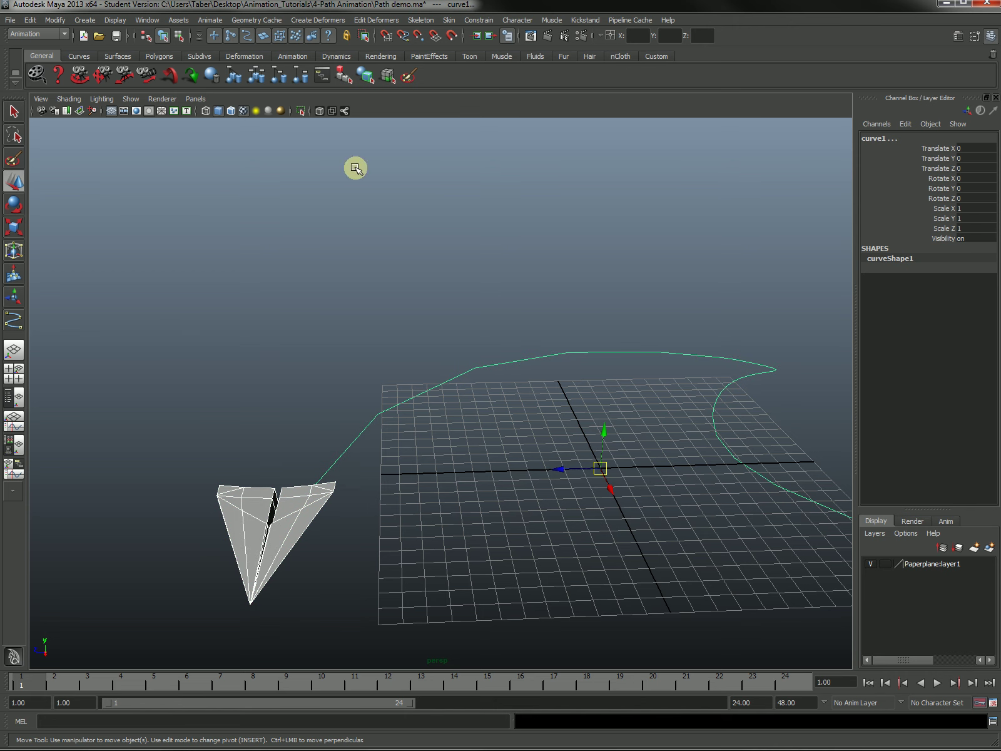
{"action": "left_click", "coordinate": [216, 20]}
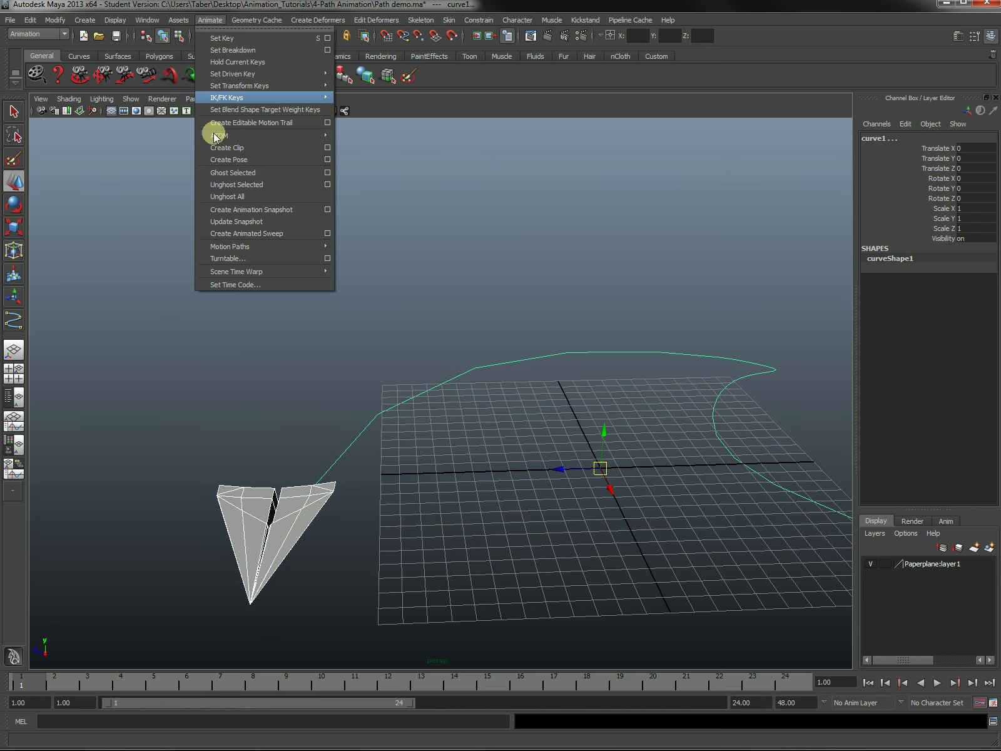
{"action": "mouse_move", "coordinate": [270, 247]}
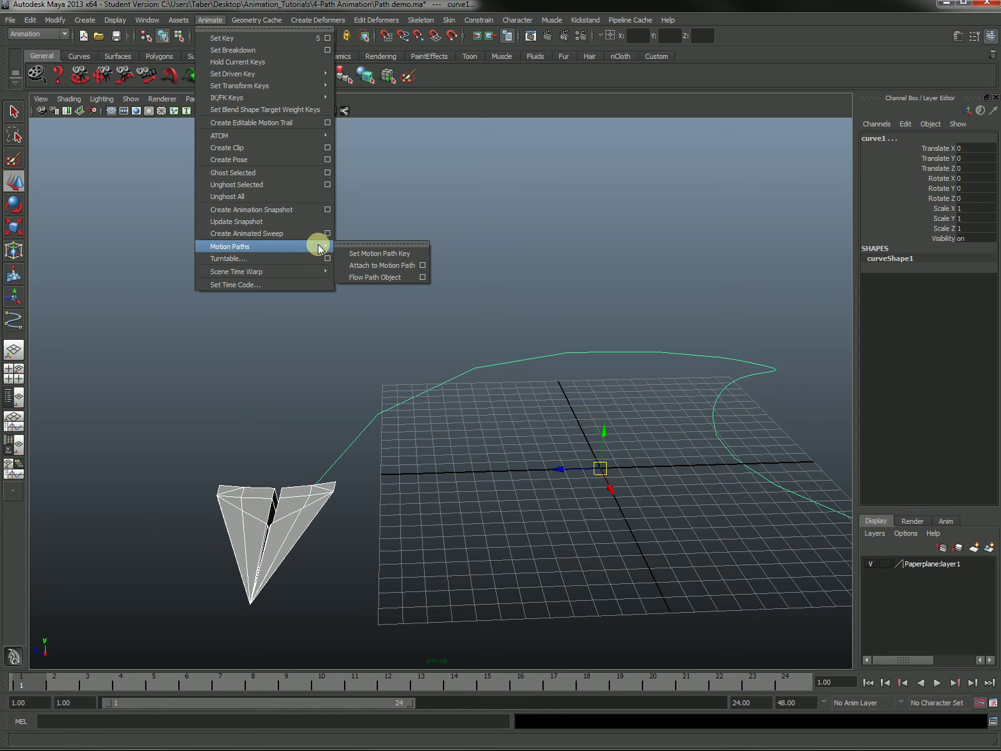
Open Attach to Motion Path options, keep Time range on Time Slider, and select the paper plane.
{"action": "left_click", "coordinate": [425, 267]}
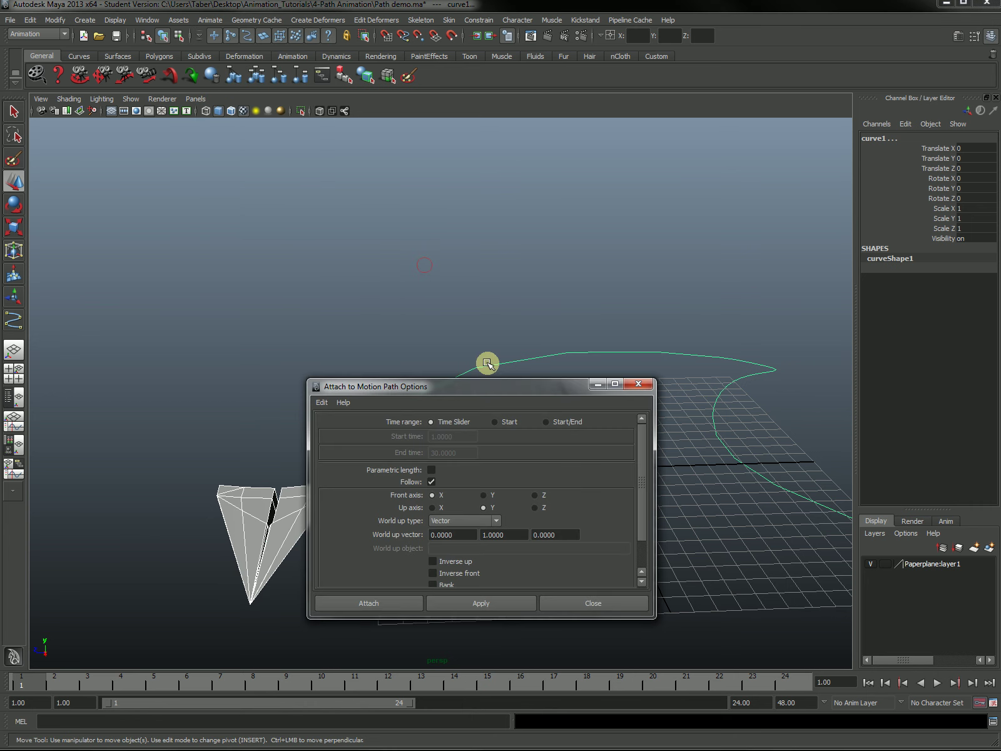
{"action": "left_click_drag", "start_coordinate": [501, 385], "coordinate": [256, 124]}
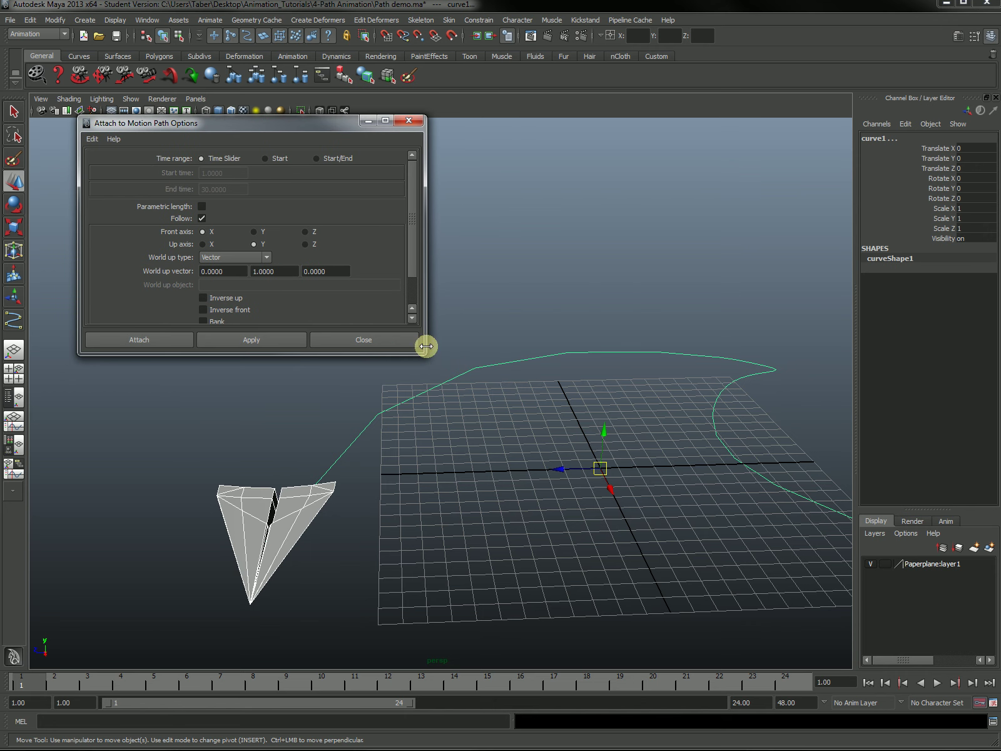
{"action": "left_click", "coordinate": [323, 159]}
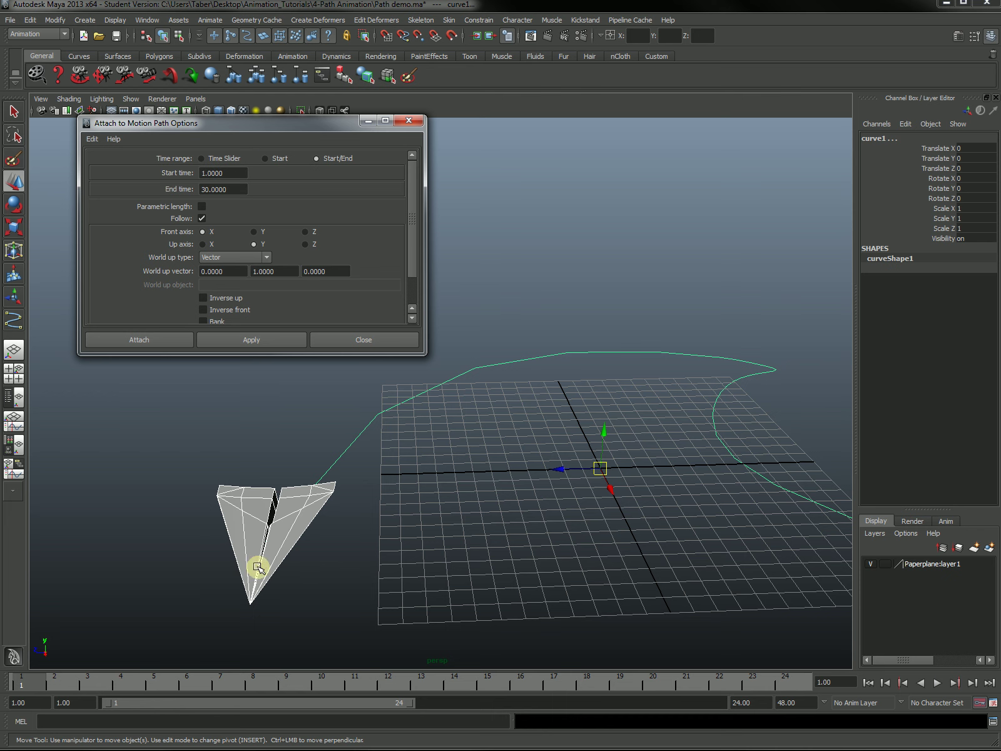
{"action": "middle_click_drag", "start_coordinate": [563, 568], "coordinate": [449, 558], "text": "alt"}
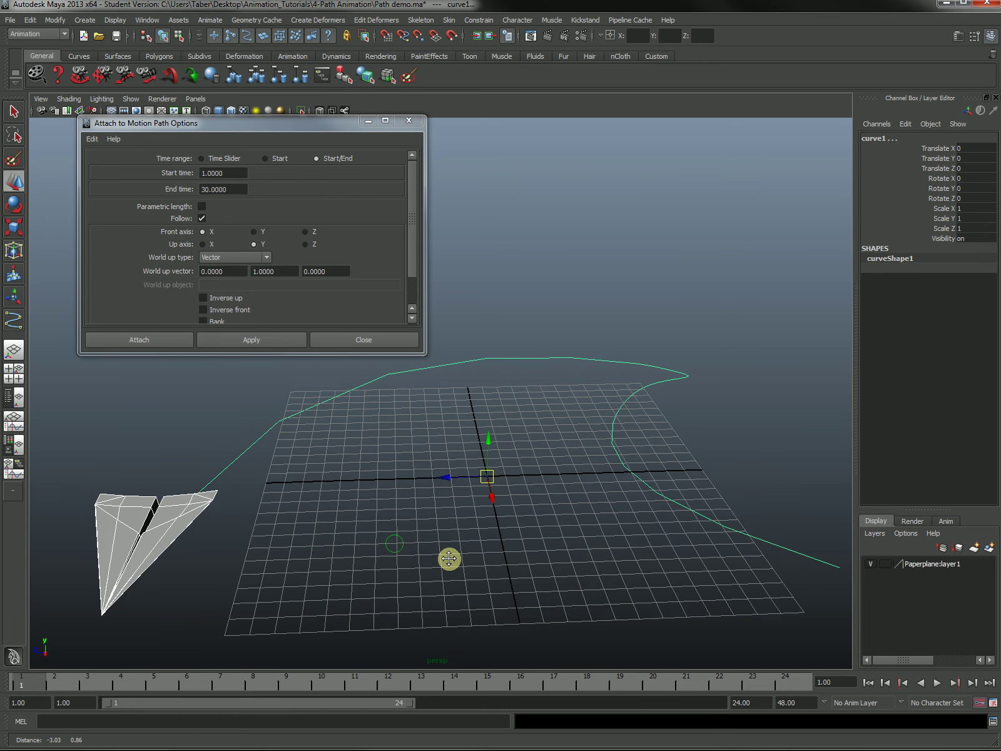
{"action": "left_click", "coordinate": [202, 159]}
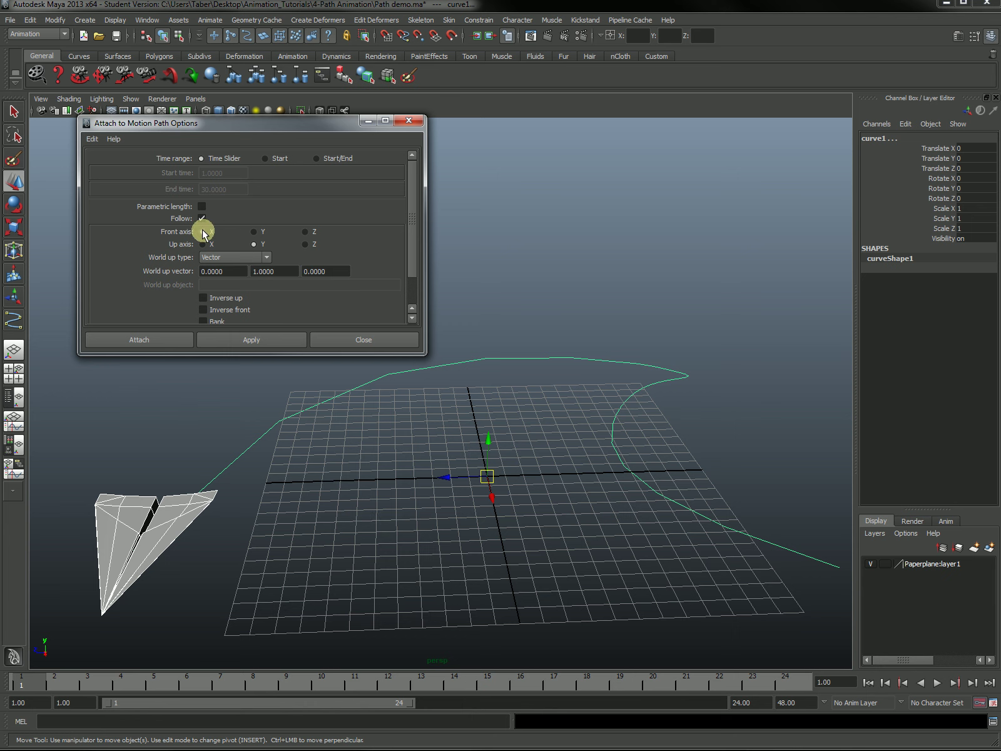
{"action": "left_click_drag", "start_coordinate": [204, 578], "coordinate": [168, 547]}
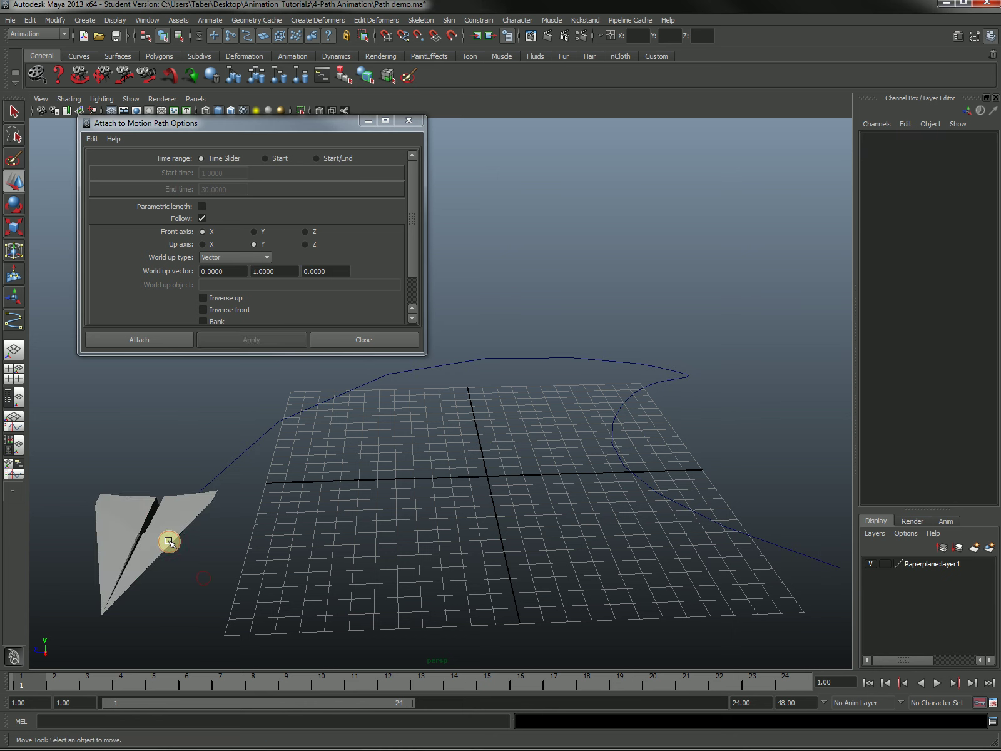
{"action": "left_click", "coordinate": [169, 543]}
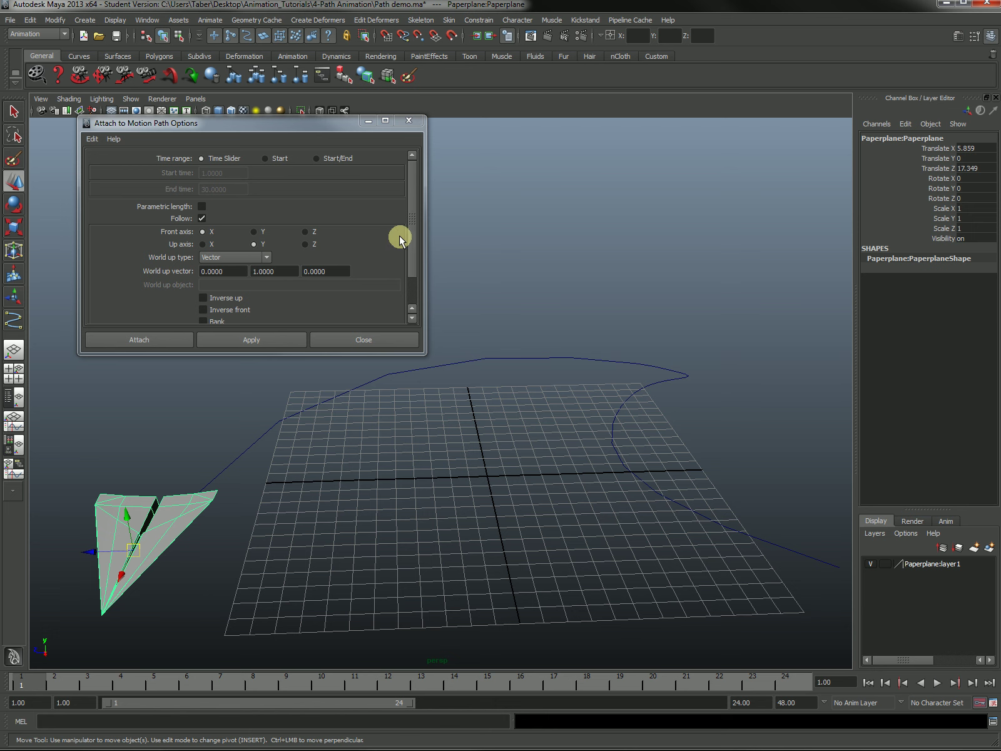
Keep World up type as Vector and Shift-add curve1 to the paper plane selection.
{"action": "left_click", "coordinate": [249, 257]}
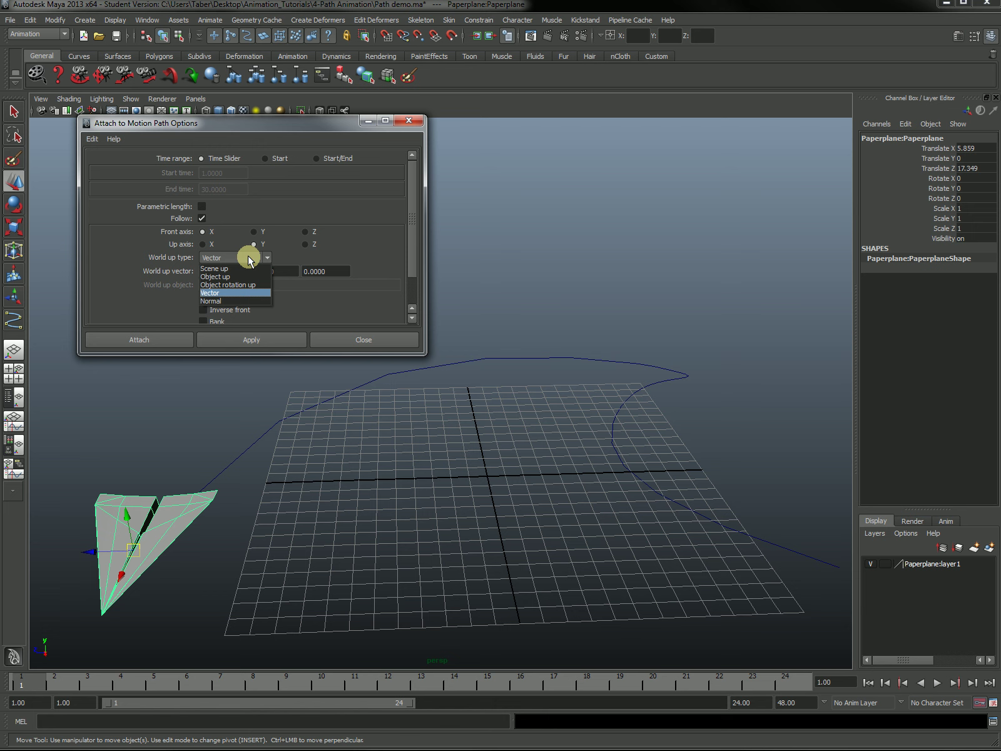
{"action": "left_click", "coordinate": [136, 257]}
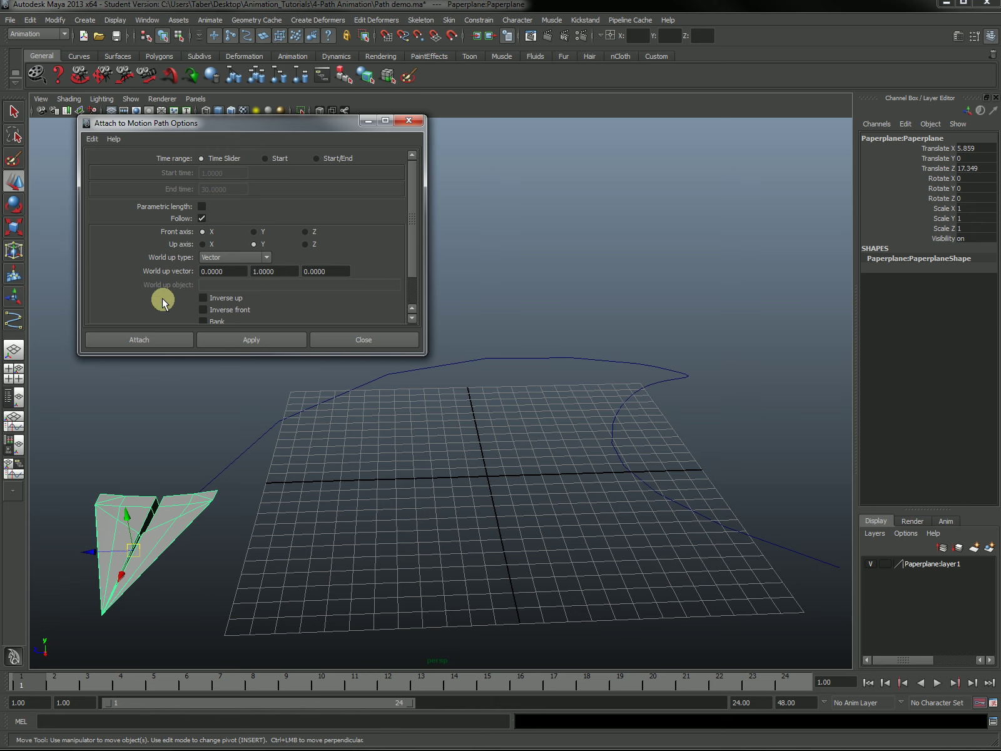
{"action": "scroll", "coordinate": [164, 303], "scroll_direction": "down", "scroll_amount": 2}
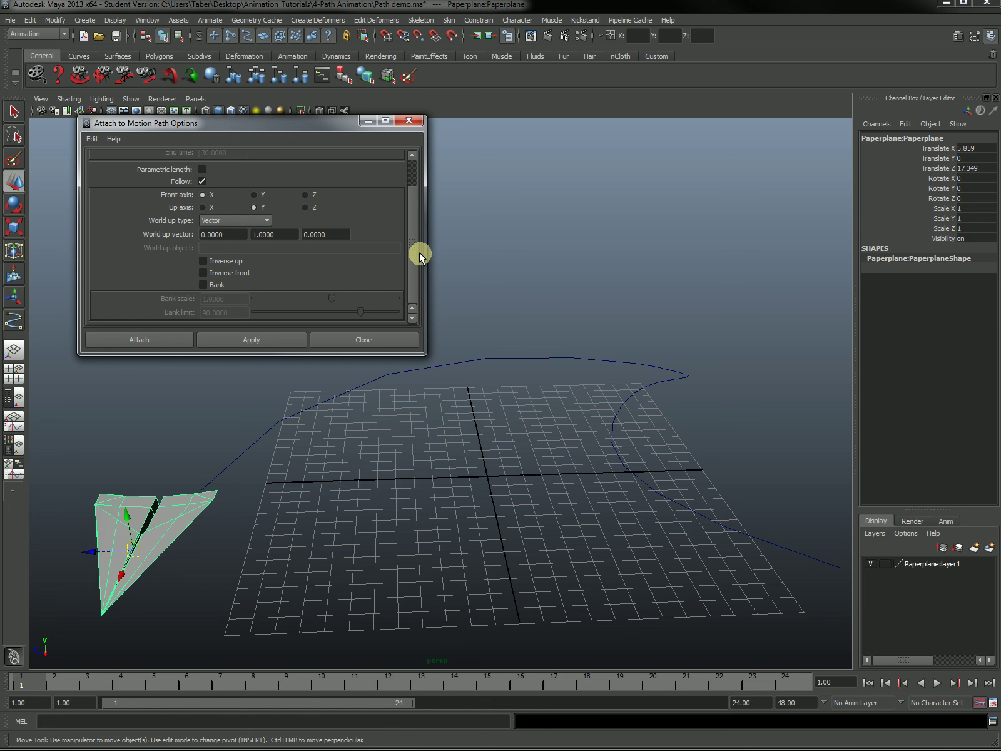
{"action": "left_click_drag", "start_coordinate": [410, 253], "coordinate": [407, 309]}
{"action": "left_click_drag", "start_coordinate": [256, 401], "coordinate": [319, 457]}
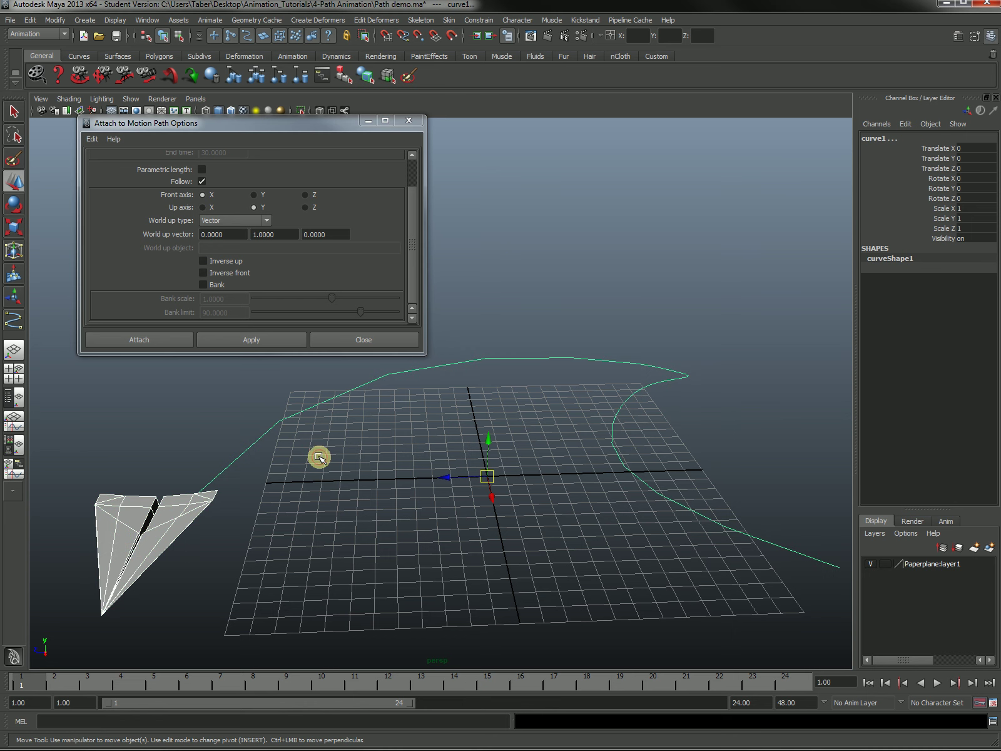
Attach the paper plane to curve1 and play back its 24-frame flight along the path.
{"action": "left_click", "coordinate": [157, 339]}
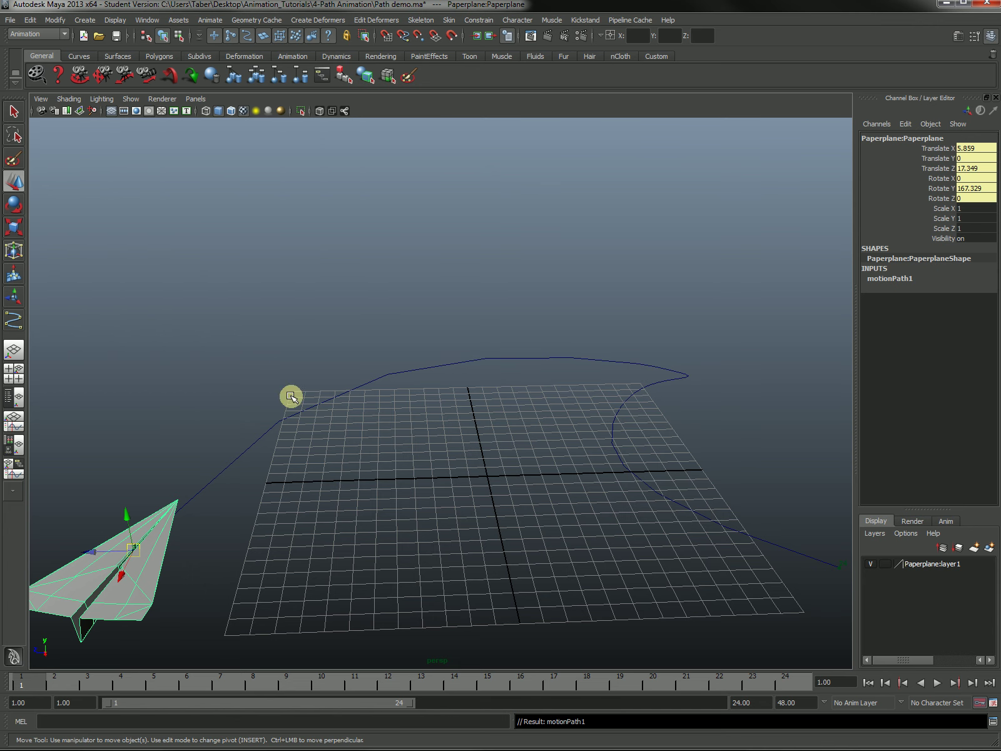
{"action": "key", "text": "alt+v"}
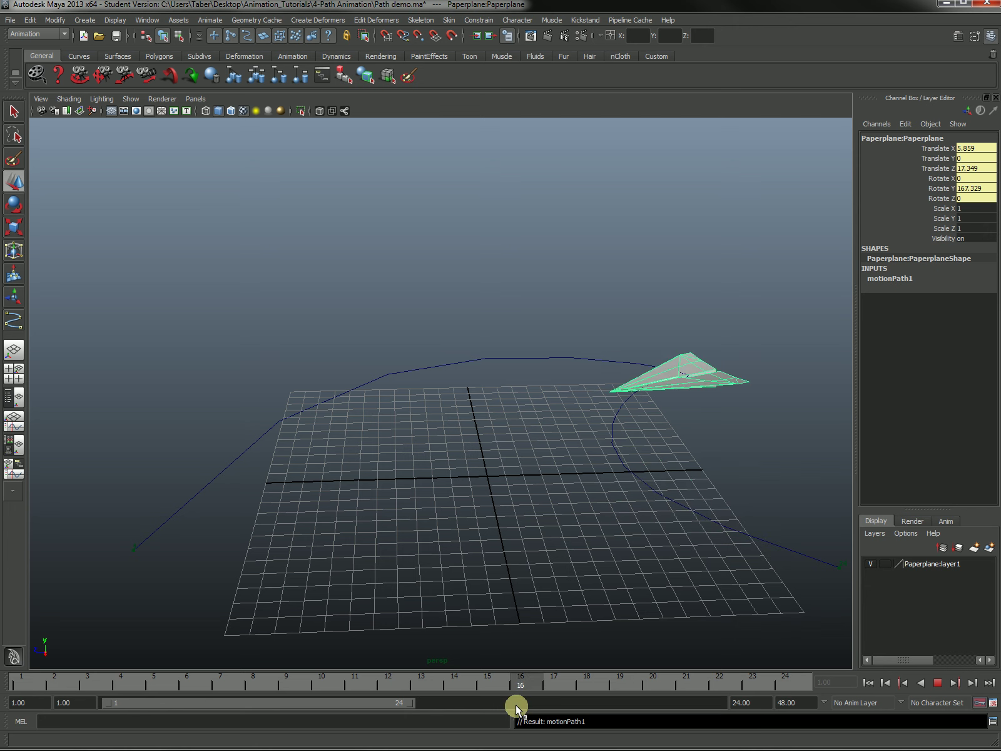
{"action": "left_click_drag", "start_coordinate": [21, 681], "coordinate": [13, 706]}
{"action": "left_click_drag", "start_coordinate": [288, 587], "coordinate": [269, 609], "text": "alt"}
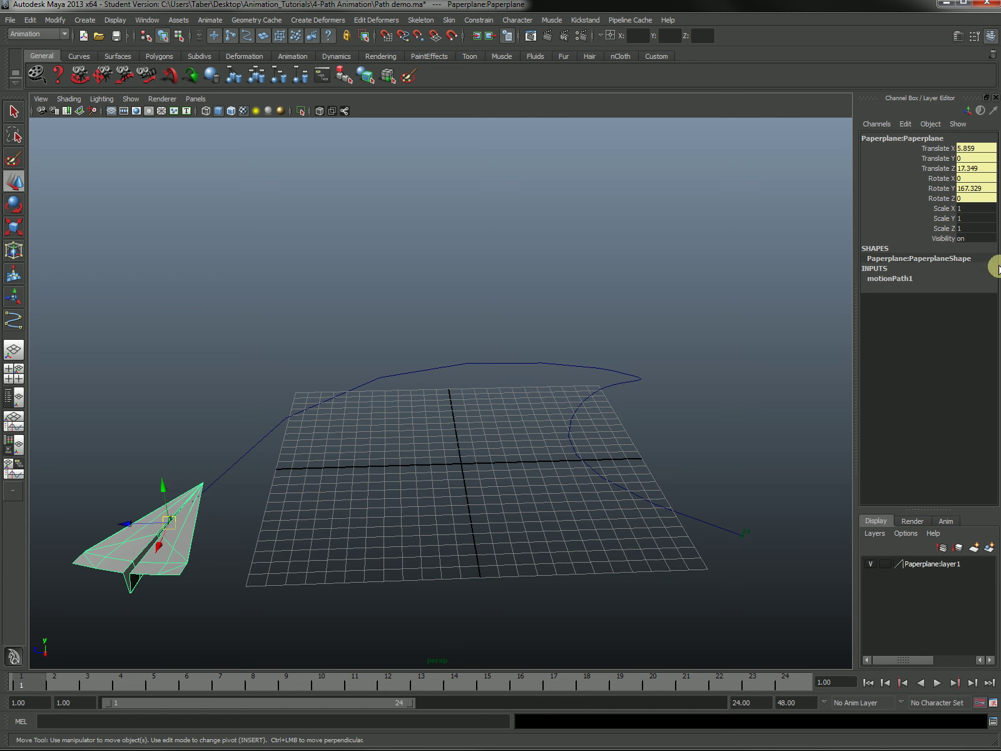
Show motionPath1's U Value and twist channels and scrub the flight through to frame 24.
{"action": "left_click", "coordinate": [889, 279]}
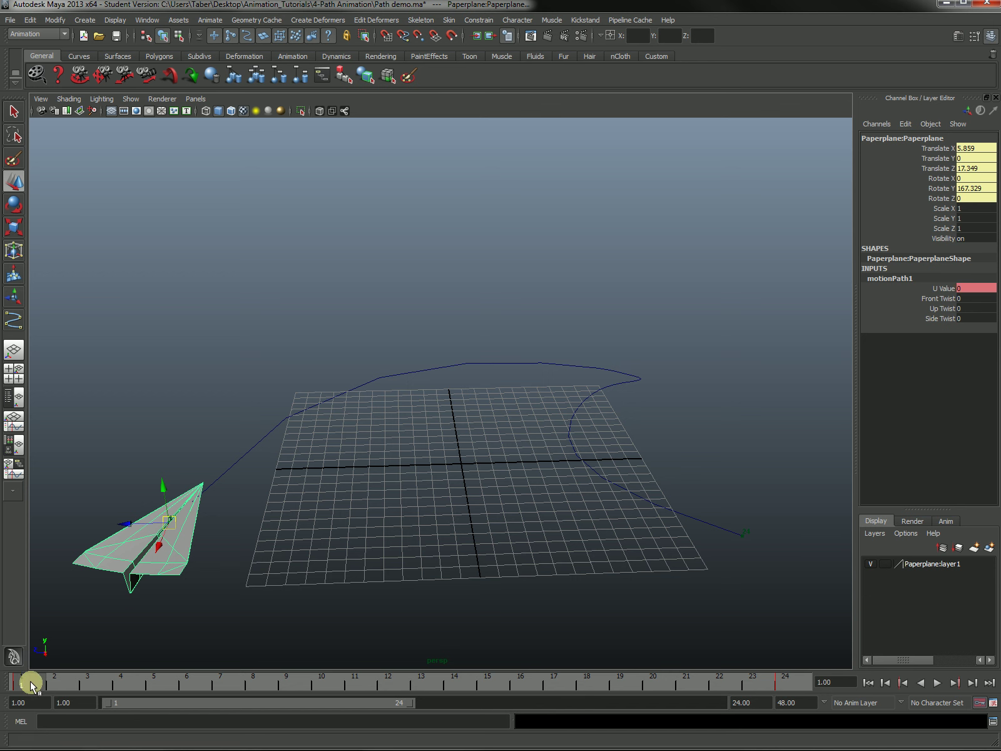
{"action": "left_click_drag", "start_coordinate": [32, 685], "coordinate": [398, 690]}
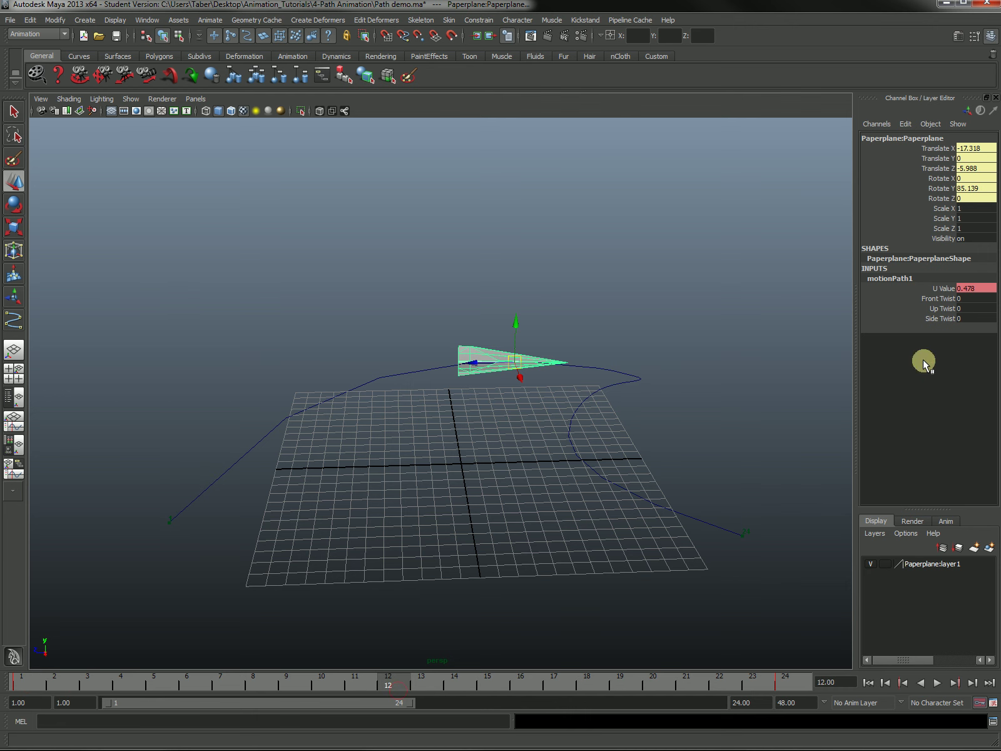
{"action": "left_click", "coordinate": [967, 291]}
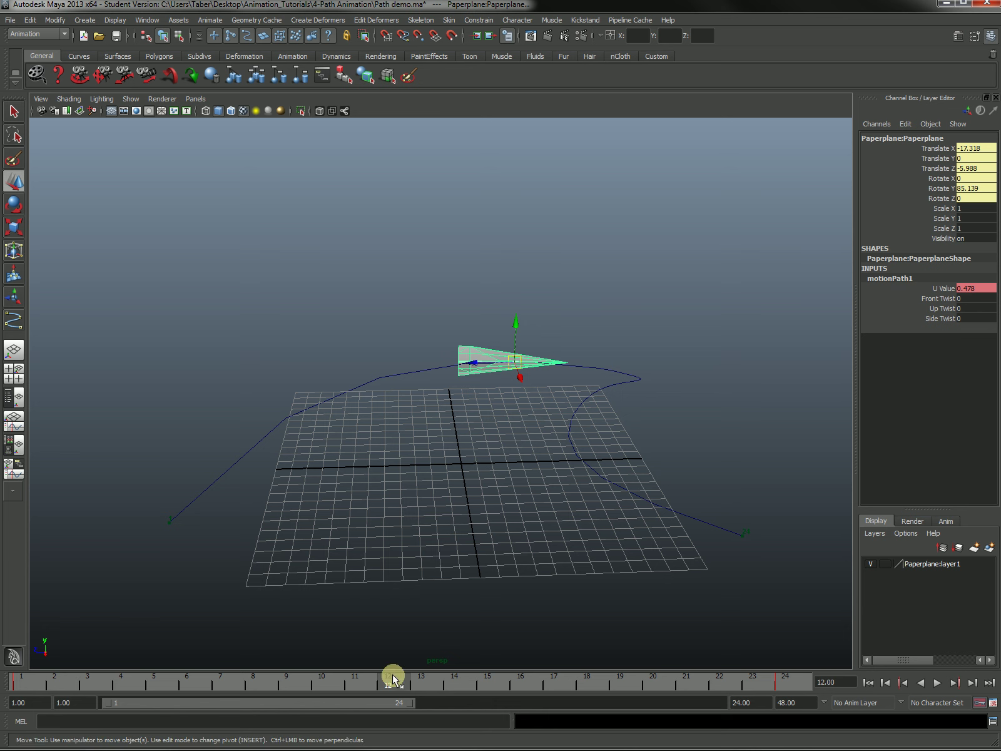
{"action": "left_click_drag", "start_coordinate": [393, 681], "coordinate": [866, 619]}
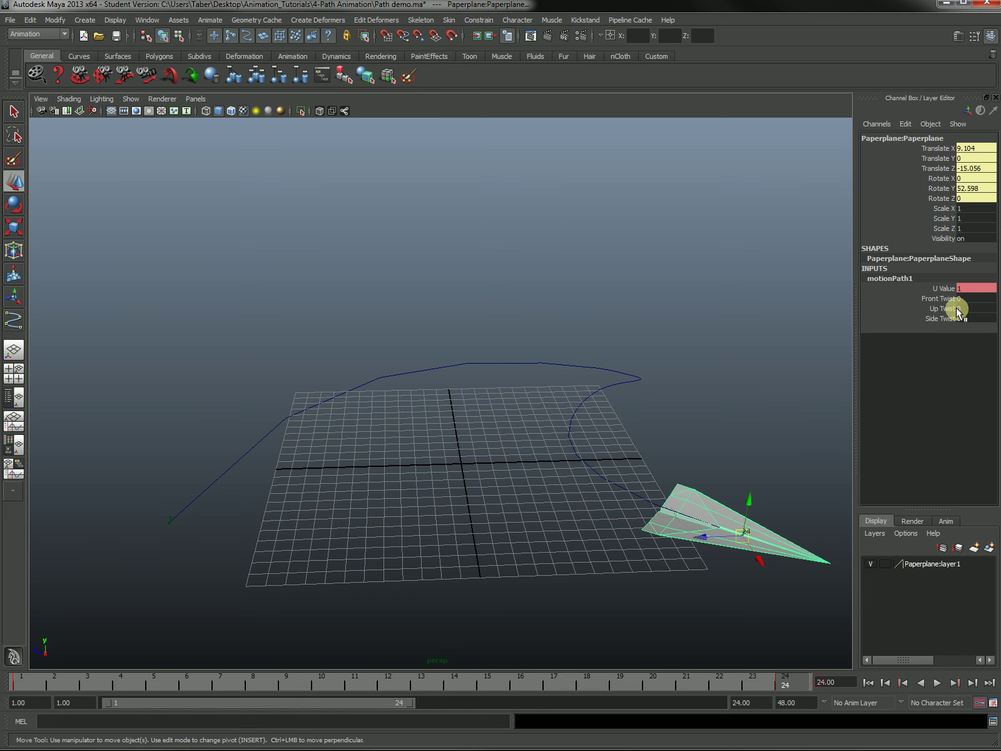
Set the plane's U Value to 0.5 and play back the result.
{"action": "left_click", "coordinate": [944, 289]}
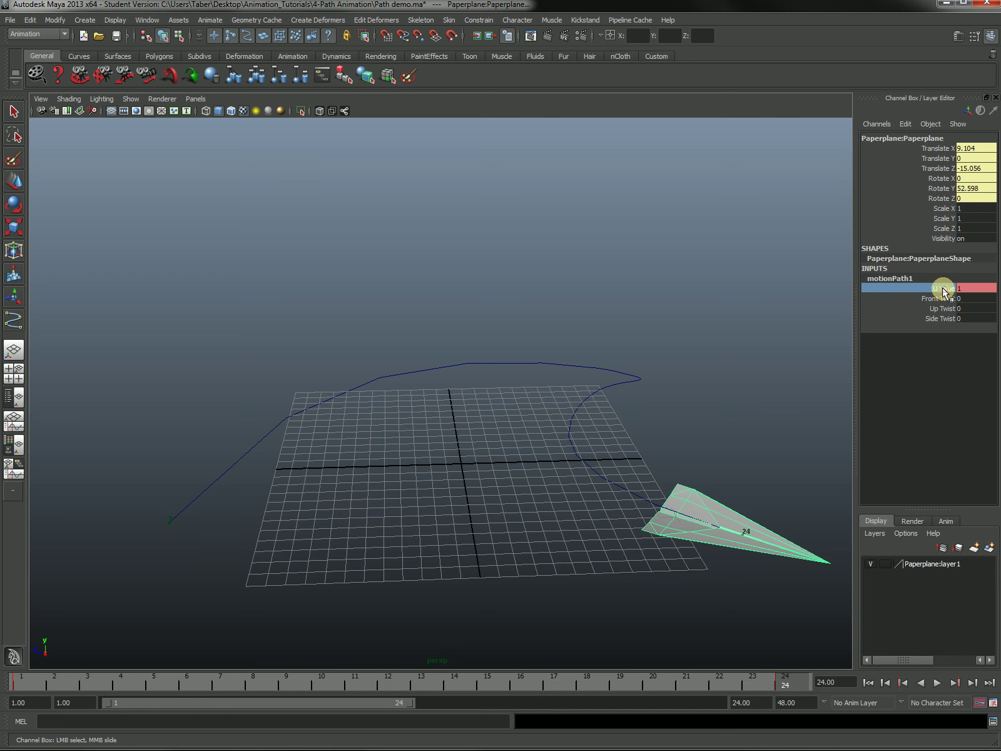
{"action": "middle_click_drag", "start_coordinate": [676, 339], "coordinate": [652, 341]}
{"action": "double_click", "coordinate": [965, 289]}
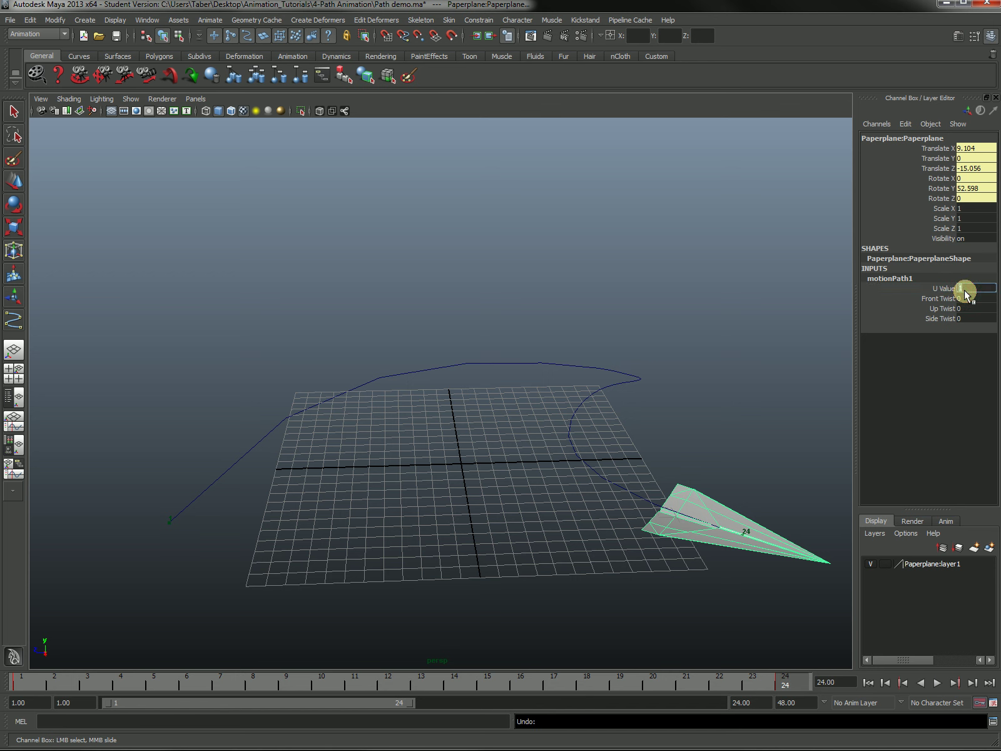
{"action": "key", "text": "Return"}
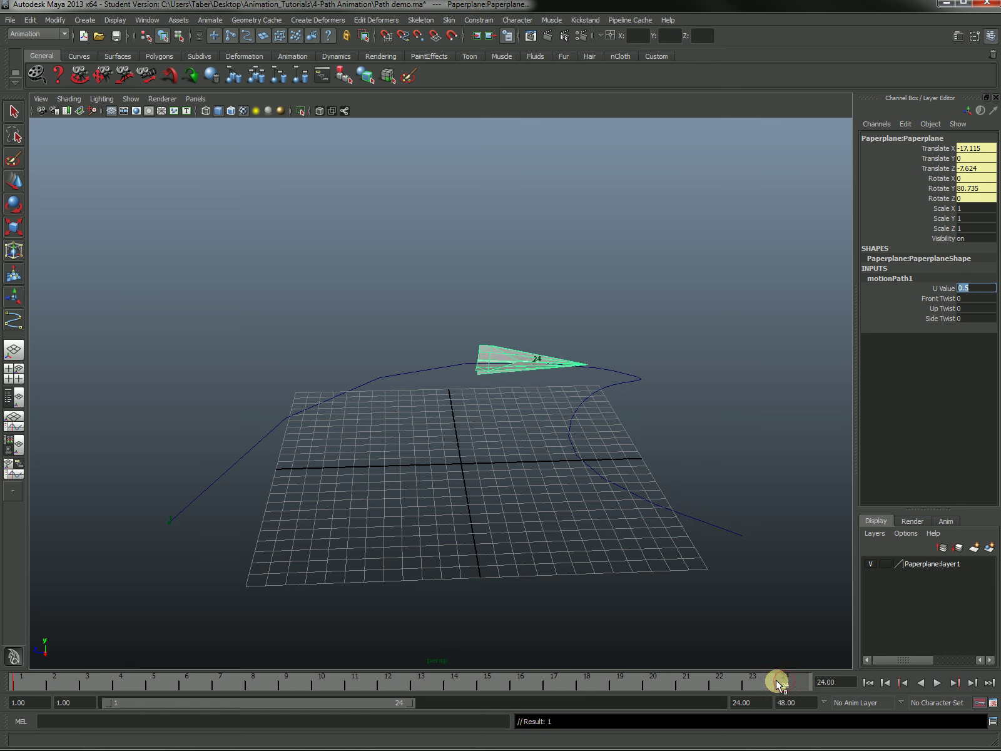
{"action": "key", "text": "alt+v"}
{"action": "left_click_drag", "start_coordinate": [326, 701], "coordinate": [790, 696]}
Return the U Value to 1, play the flight, and select curve1 with the Move tool.
{"action": "left_click_drag", "start_coordinate": [978, 286], "coordinate": [931, 290]}
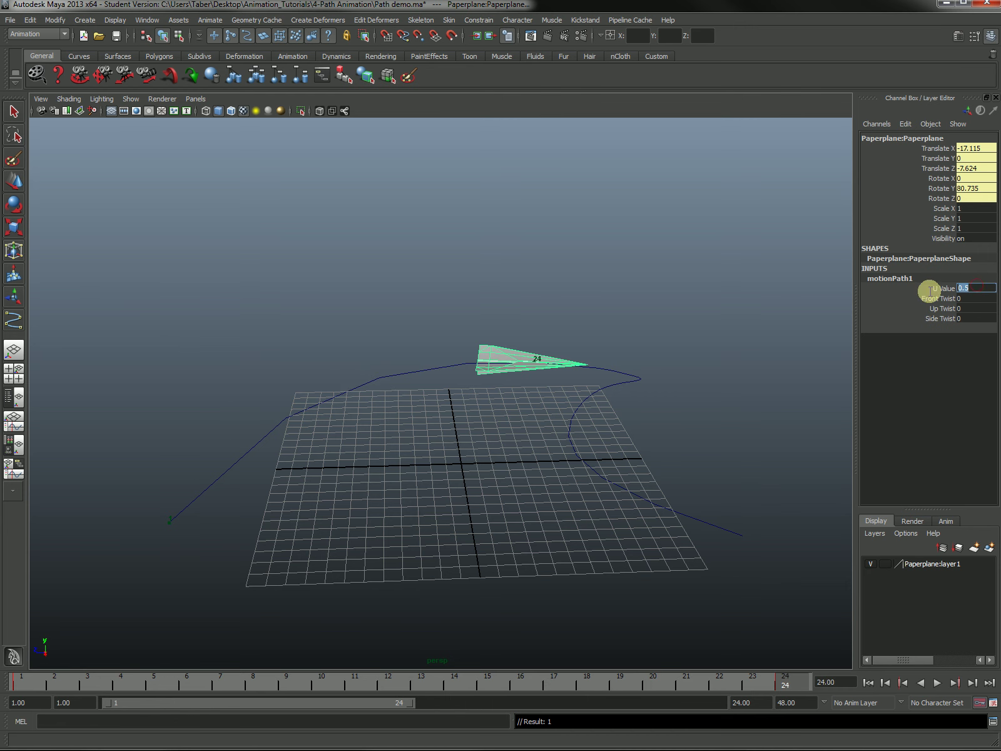
{"action": "type", "text": "1"}
{"action": "key", "text": "Return"}
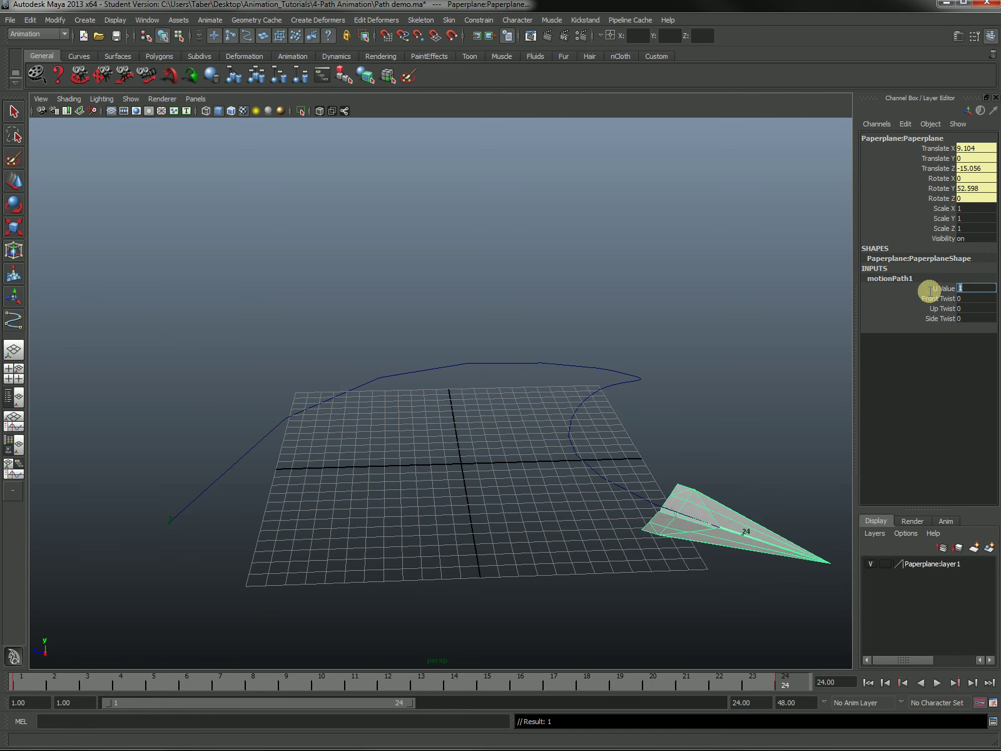
{"action": "key", "text": "alt+v"}
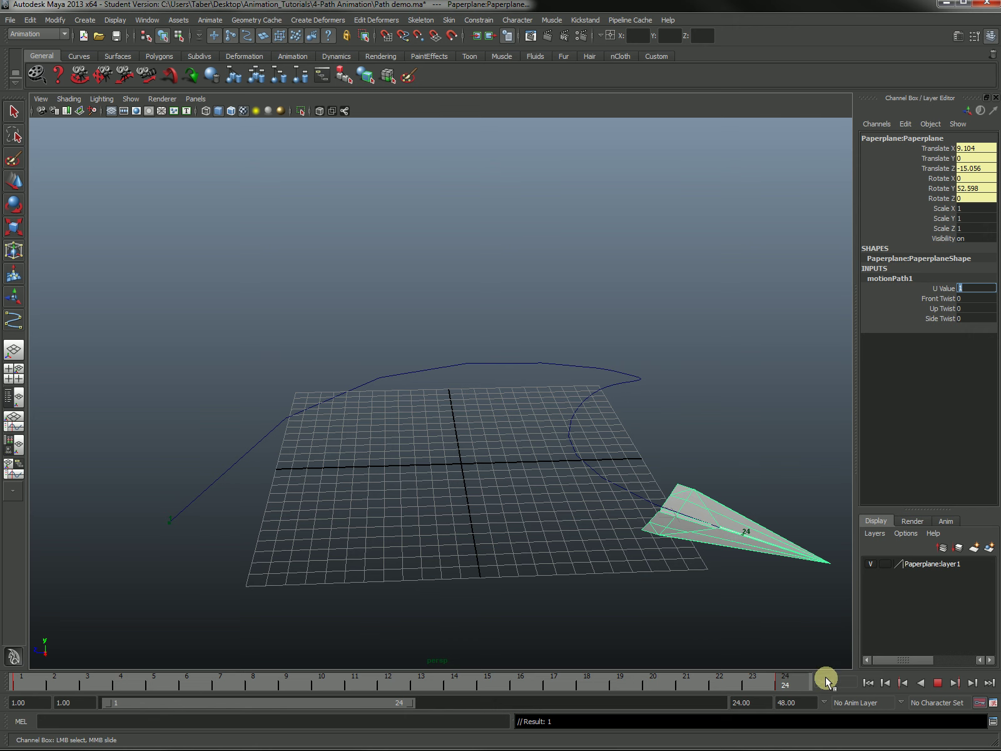
{"action": "key", "text": "alt+v"}
{"action": "key", "text": "w"}
{"action": "left_click_drag", "start_coordinate": [396, 333], "coordinate": [473, 446]}
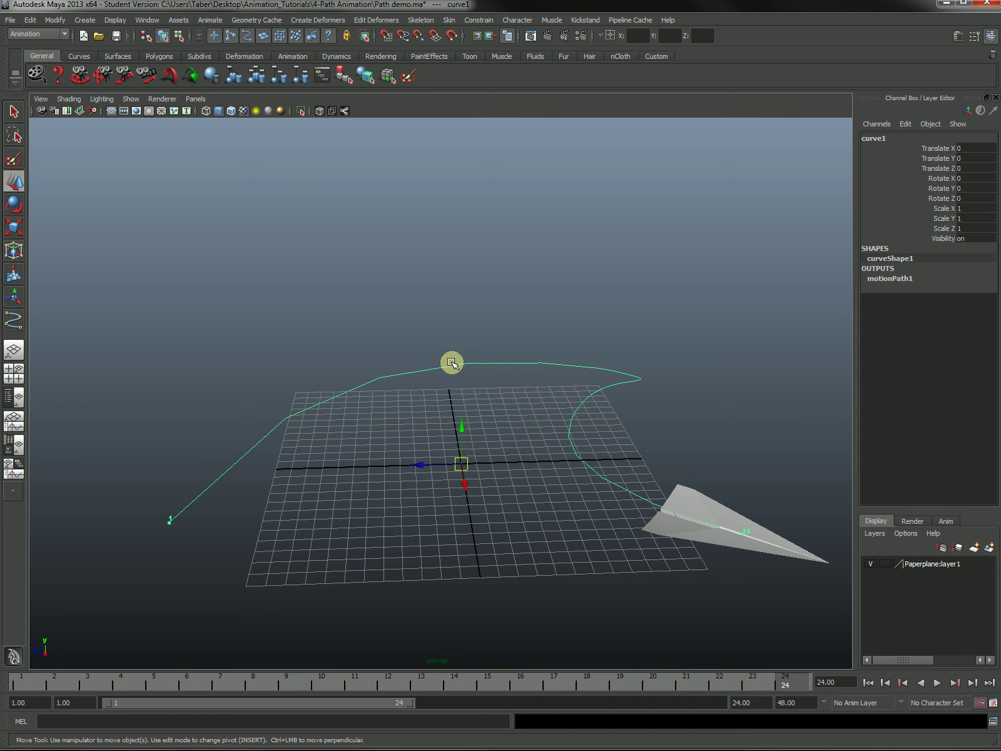
Expand motionPath1's attributes and play the flight, stopping at frame 10.
{"action": "left_click", "coordinate": [899, 283]}
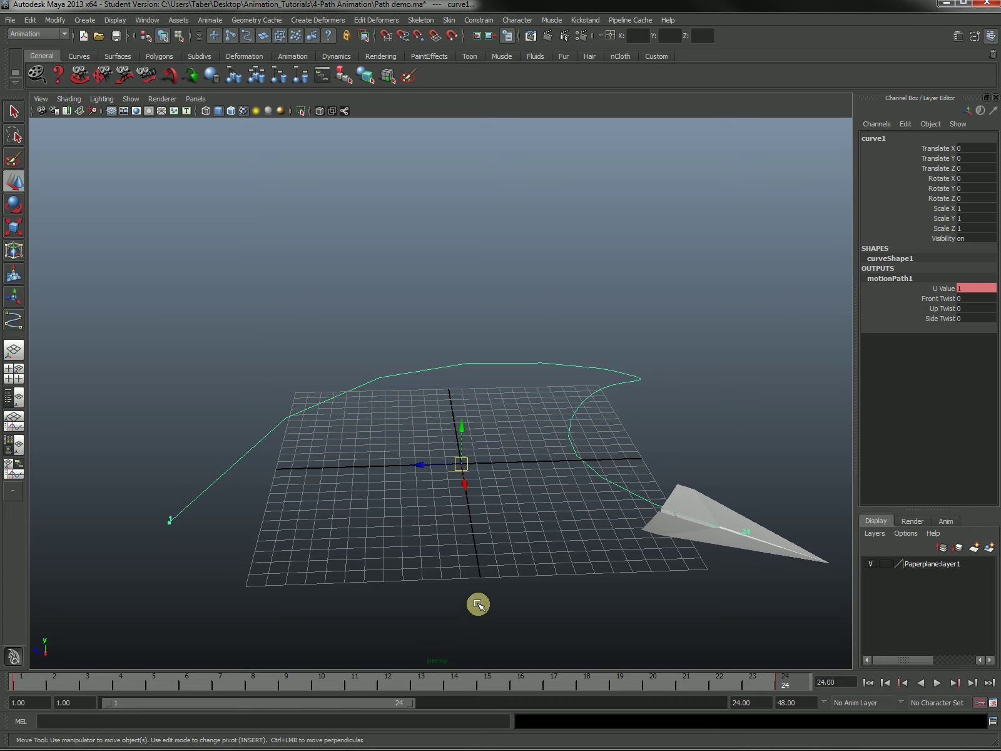
{"action": "left_click_drag", "start_coordinate": [476, 602], "coordinate": [519, 565], "text": "alt"}
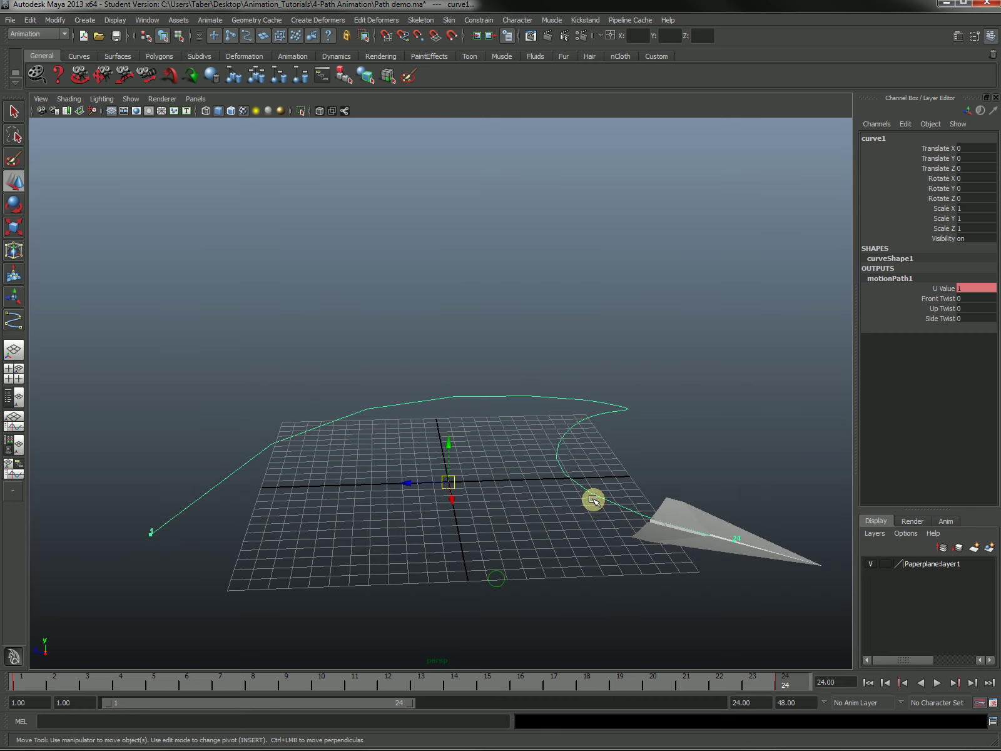
{"action": "key", "text": "alt+v"}
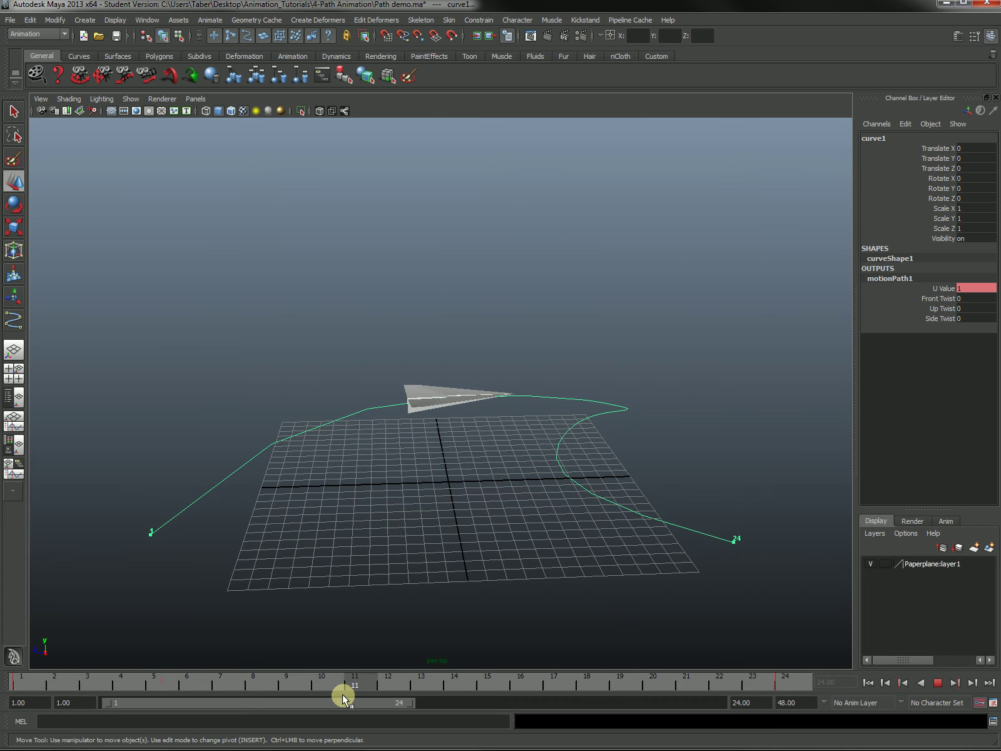
{"action": "key", "text": "alt+v"}
{"action": "left_click_drag", "start_coordinate": [396, 581], "coordinate": [443, 557], "text": "alt"}
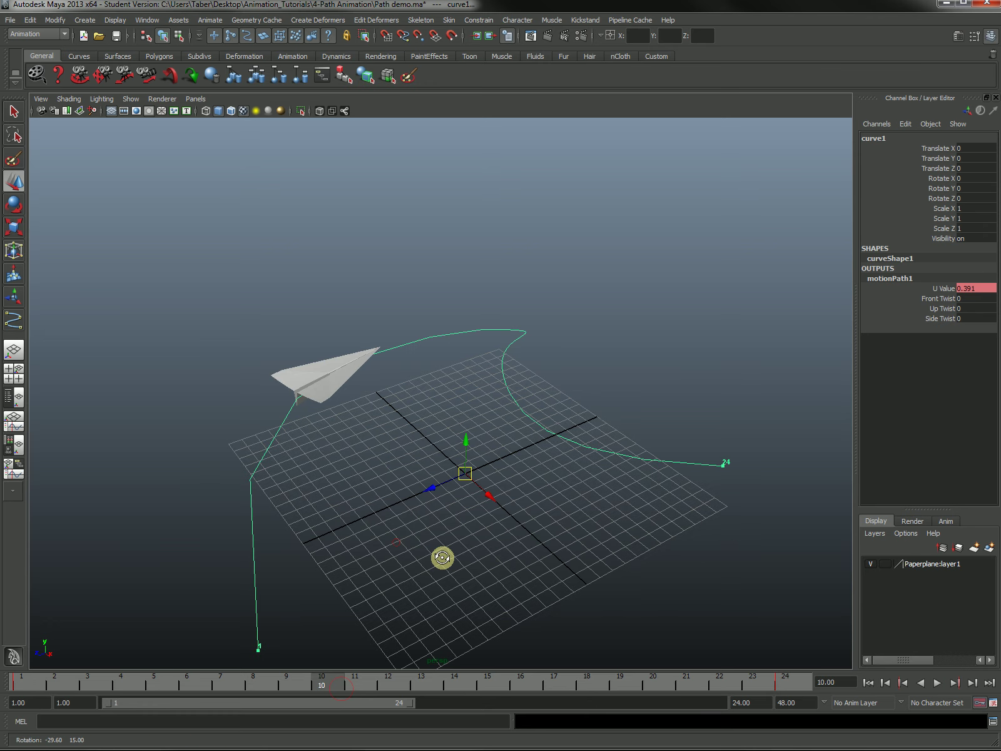
Roll the plane with several Front Twist values, undoing each back to 0.
{"action": "left_click", "coordinate": [939, 299]}
{"action": "middle_click_drag", "start_coordinate": [432, 408], "coordinate": [513, 432]}
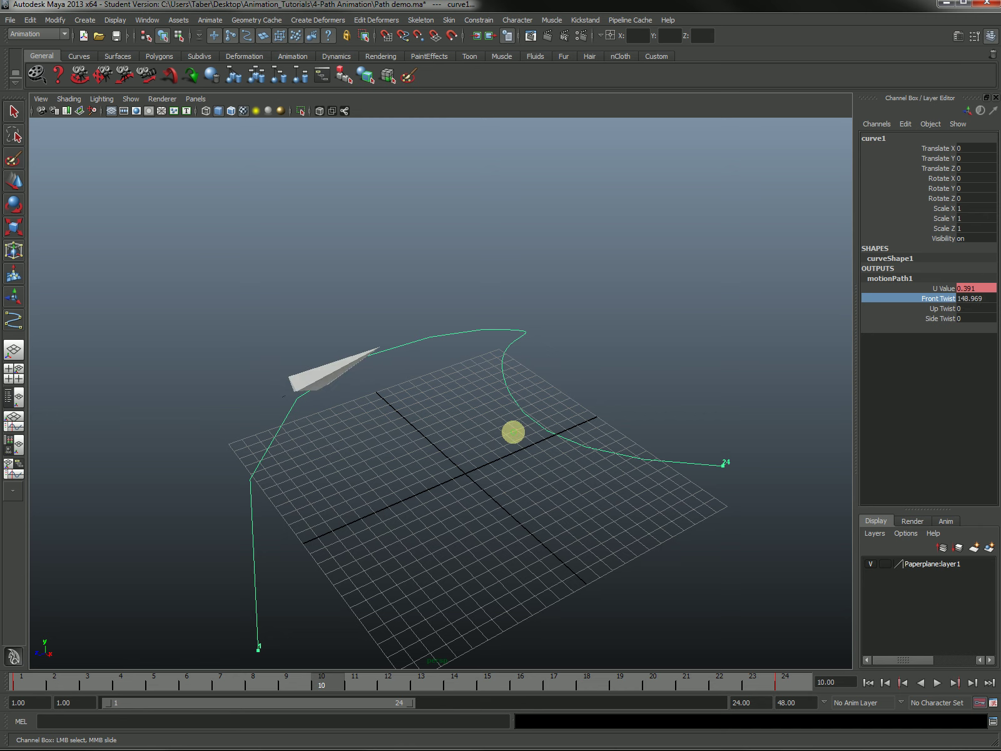
{"action": "key", "text": "ctrl+z"}
{"action": "left_click_drag", "start_coordinate": [413, 489], "coordinate": [542, 458], "text": "alt"}
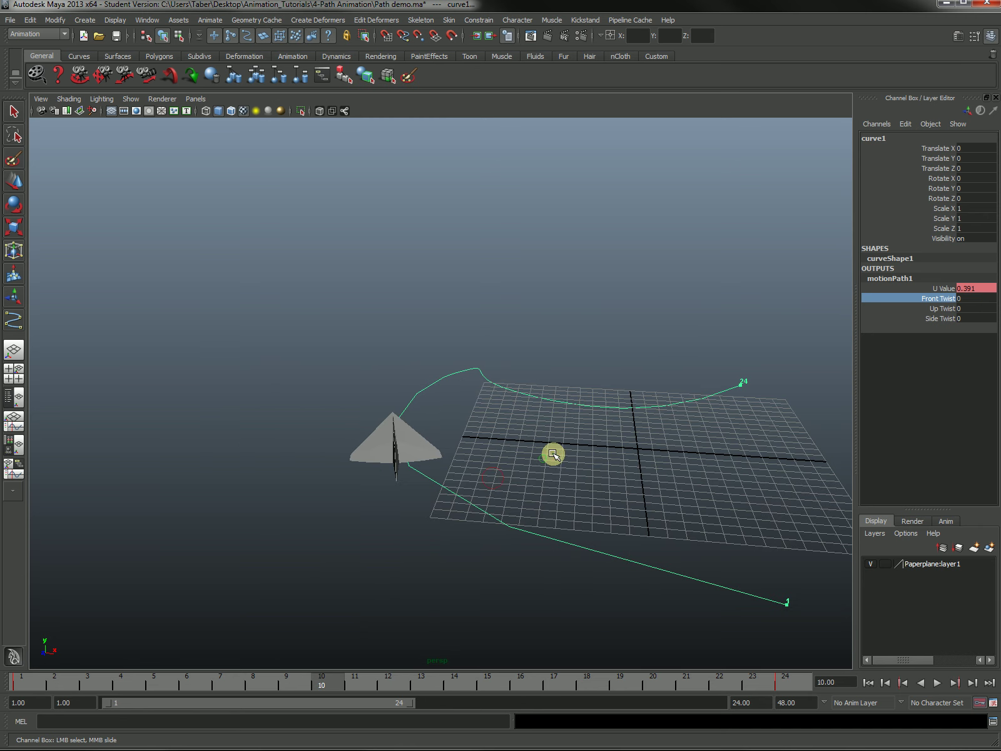
{"action": "mouse_move", "coordinate": [553, 453]}
{"action": "middle_mouse_down"}
{"action": "mouse_move", "coordinate": [572, 457]}
{"action": "mouse_move", "coordinate": [516, 474]}
{"action": "mouse_move", "coordinate": [570, 458]}
{"action": "middle_mouse_up"}
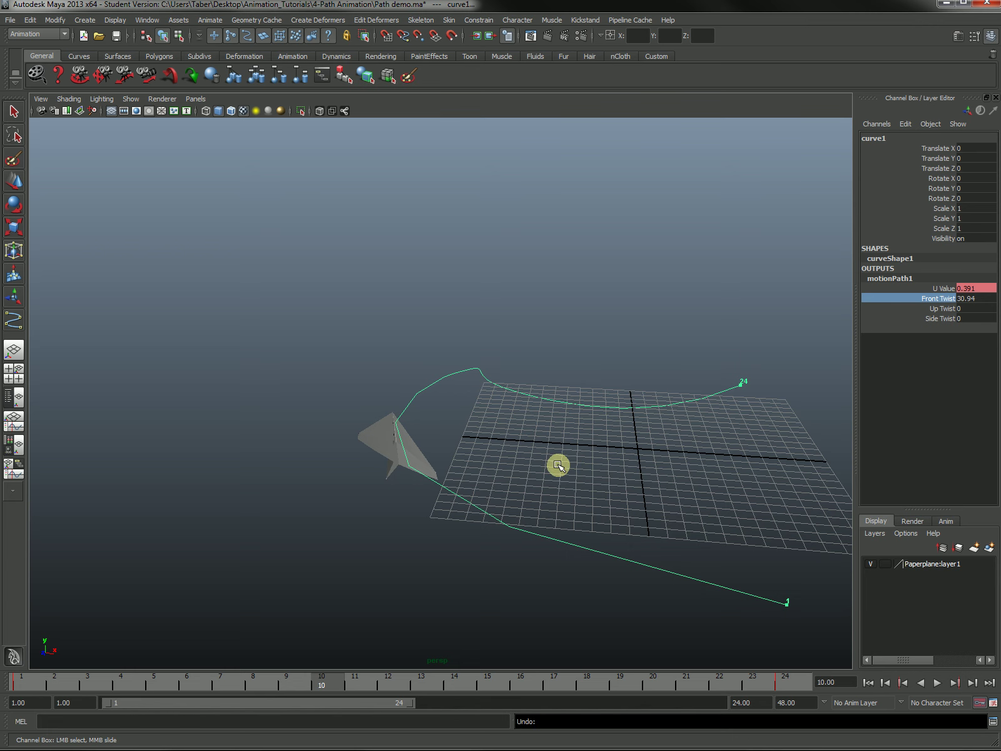
{"action": "key", "text": "ctrl+z"}
{"action": "left_click_drag", "start_coordinate": [537, 503], "coordinate": [496, 488], "text": "alt"}
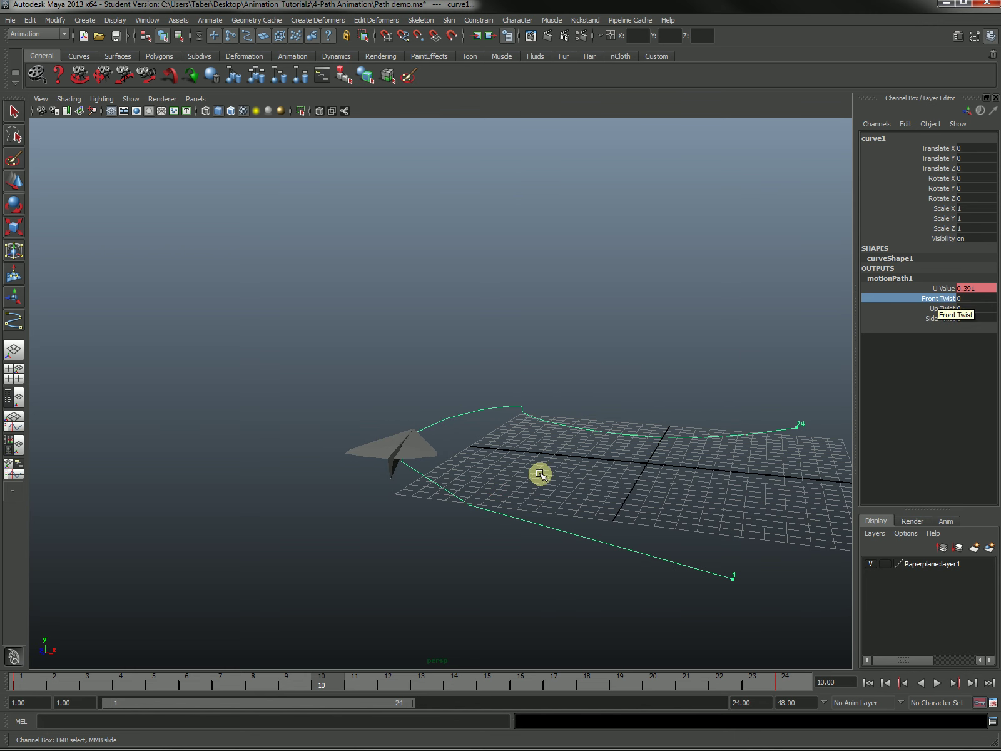
{"action": "middle_click_drag", "start_coordinate": [540, 473], "coordinate": [561, 481]}
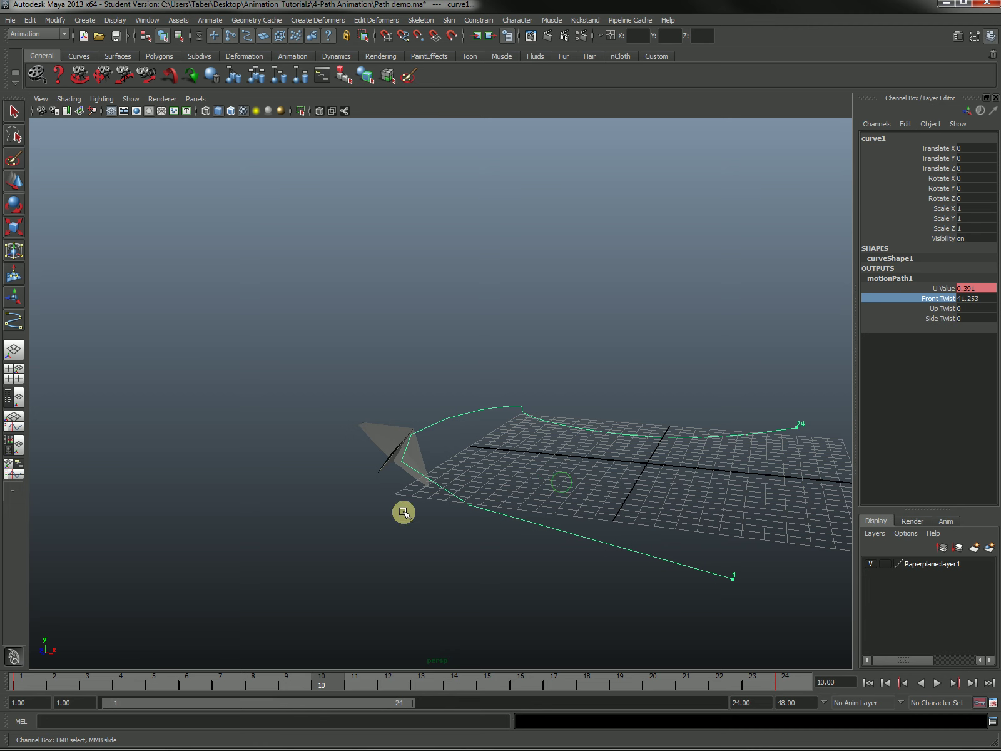
{"action": "left_click_drag", "start_coordinate": [437, 470], "coordinate": [531, 508], "text": "alt"}
{"action": "key", "text": "ctrl+z"}
{"action": "left_click_drag", "start_coordinate": [586, 482], "coordinate": [488, 545], "text": "alt"}
{"action": "left_click", "coordinate": [885, 303]}
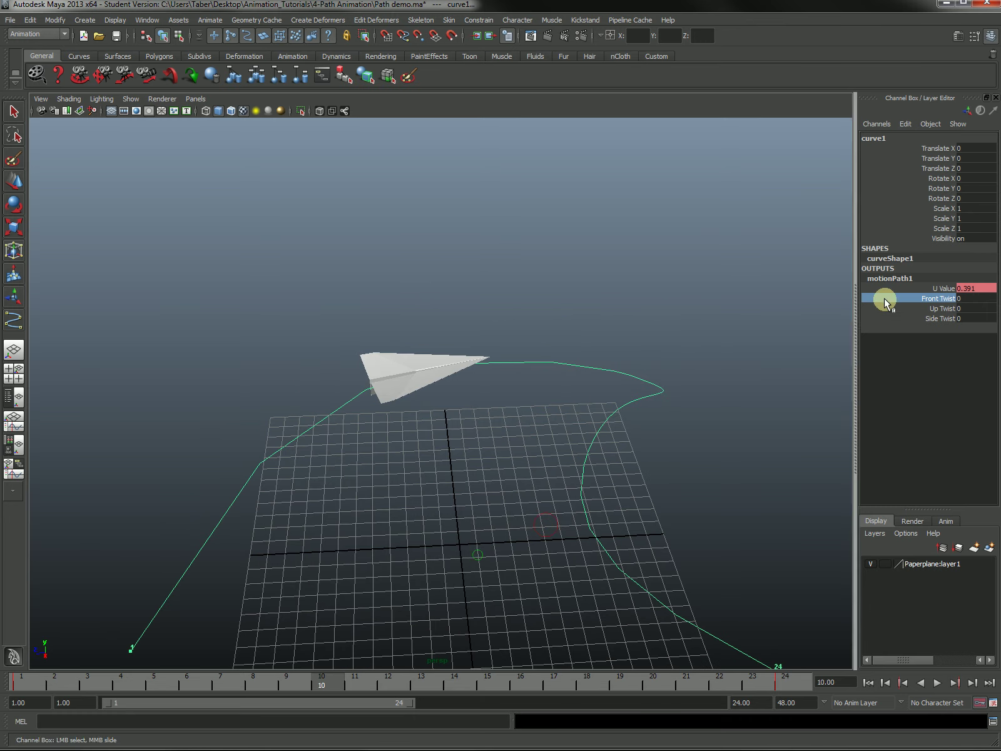
{"action": "left_click", "coordinate": [946, 310]}
Swing the plane's heading with Up Twist from several view angles, then undo it to 0.
{"action": "mouse_move", "coordinate": [474, 483]}
{"action": "middle_mouse_down"}
{"action": "mouse_move", "coordinate": [548, 478]}
{"action": "mouse_move", "coordinate": [532, 497]}
{"action": "mouse_move", "coordinate": [439, 497]}
{"action": "mouse_move", "coordinate": [483, 506]}
{"action": "mouse_move", "coordinate": [456, 506]}
{"action": "mouse_move", "coordinate": [537, 494]}
{"action": "mouse_move", "coordinate": [433, 510]}
{"action": "mouse_move", "coordinate": [512, 512]}
{"action": "mouse_move", "coordinate": [473, 510]}
{"action": "middle_mouse_up"}
{"action": "left_click_drag", "start_coordinate": [463, 489], "coordinate": [410, 339], "text": "alt"}
{"action": "left_click_drag", "start_coordinate": [470, 426], "coordinate": [480, 390], "text": "alt"}
{"action": "left_click_drag", "start_coordinate": [464, 462], "coordinate": [353, 465], "text": "alt"}
{"action": "left_click_drag", "start_coordinate": [382, 513], "coordinate": [455, 528], "text": "alt"}
{"action": "middle_click_drag", "start_coordinate": [456, 527], "coordinate": [469, 510], "text": "alt"}
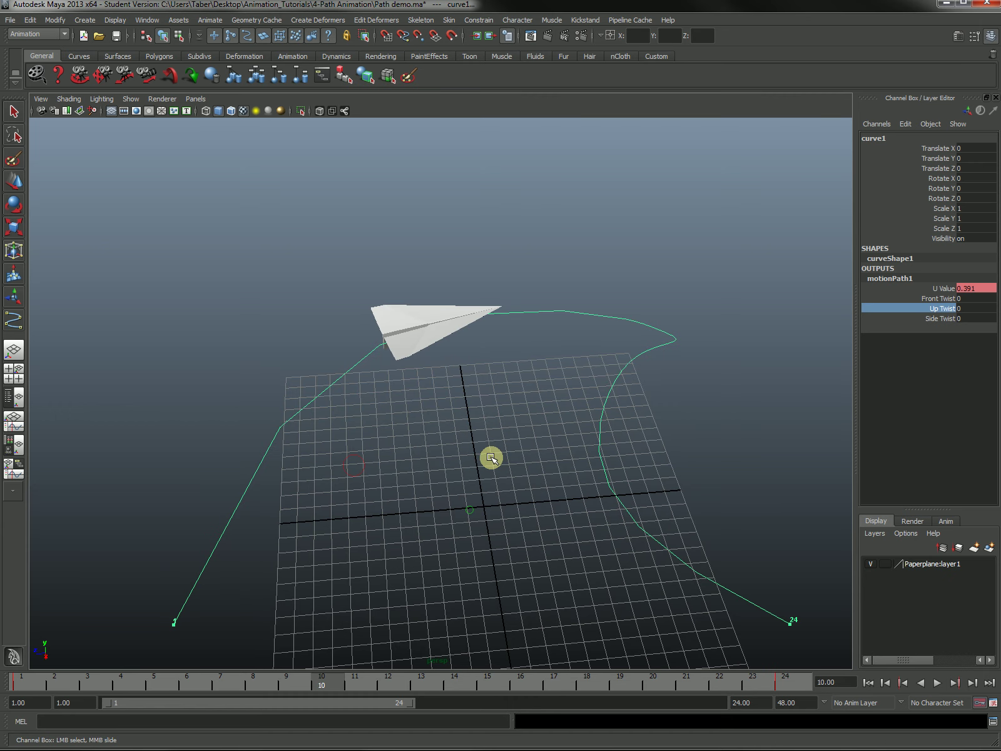
{"action": "middle_click_drag", "start_coordinate": [497, 453], "coordinate": [463, 454]}
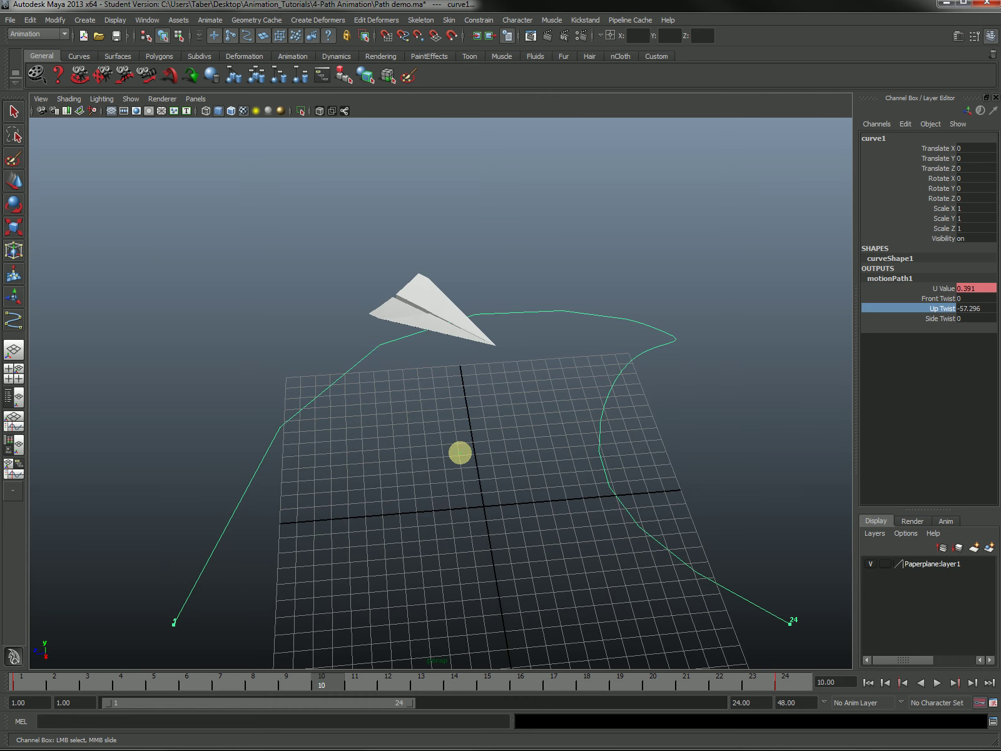
{"action": "key", "text": "ctrl+z"}
Try Up Twist again at frame 16, undo it, and return the plane to frame 11.
{"action": "mouse_move", "coordinate": [462, 489]}
{"action": "left_mouse_down", "text": "alt"}
{"action": "mouse_move", "coordinate": [570, 476]}
{"action": "mouse_move", "coordinate": [415, 427]}
{"action": "mouse_move", "coordinate": [458, 498]}
{"action": "left_mouse_up", "text": "alt"}
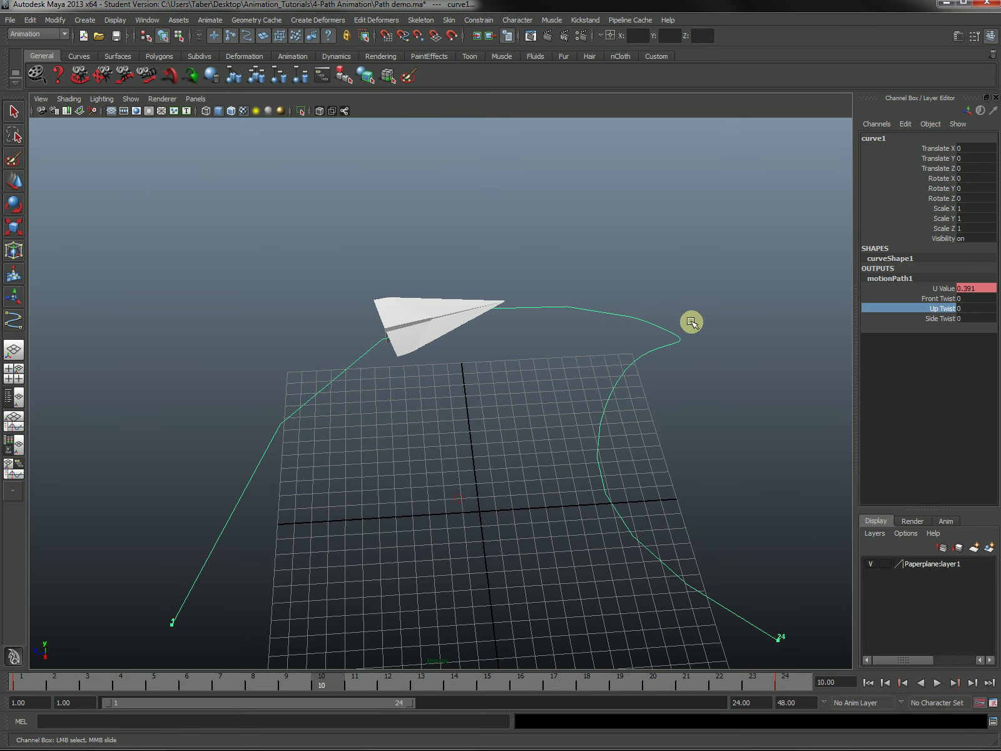
{"action": "mouse_move", "coordinate": [341, 689]}
{"action": "left_mouse_down"}
{"action": "mouse_move", "coordinate": [454, 700]}
{"action": "mouse_move", "coordinate": [530, 726]}
{"action": "mouse_move", "coordinate": [509, 741]}
{"action": "mouse_move", "coordinate": [530, 745]}
{"action": "mouse_move", "coordinate": [495, 744]}
{"action": "left_mouse_up"}
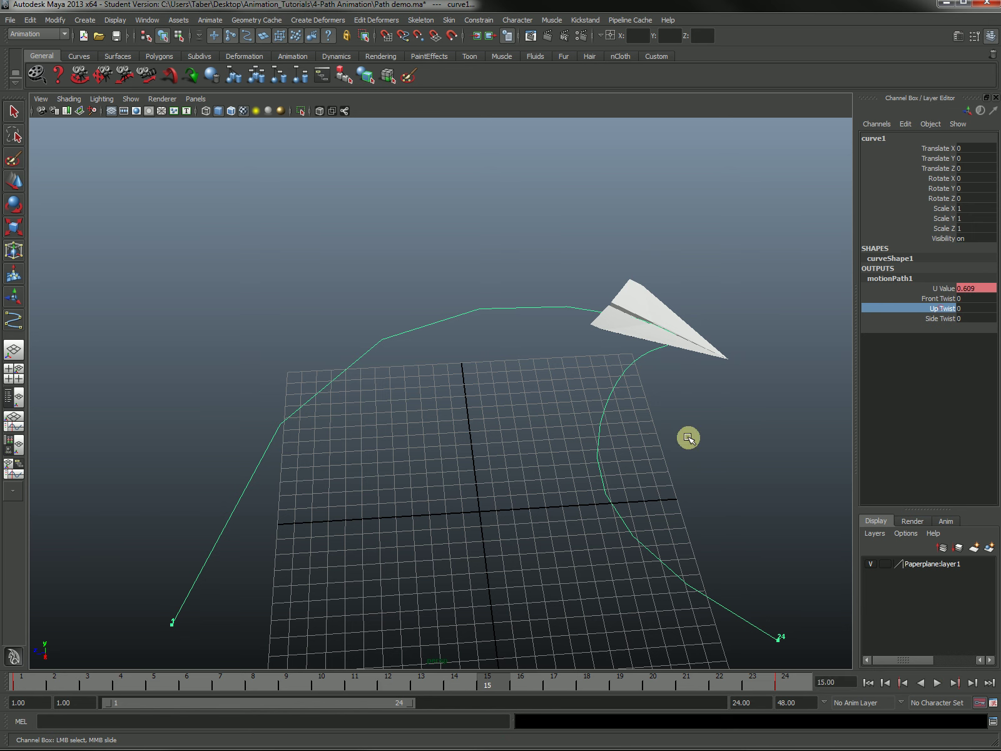
{"action": "middle_click_drag", "start_coordinate": [688, 435], "coordinate": [669, 461]}
{"action": "key", "text": "ctrl+z"}
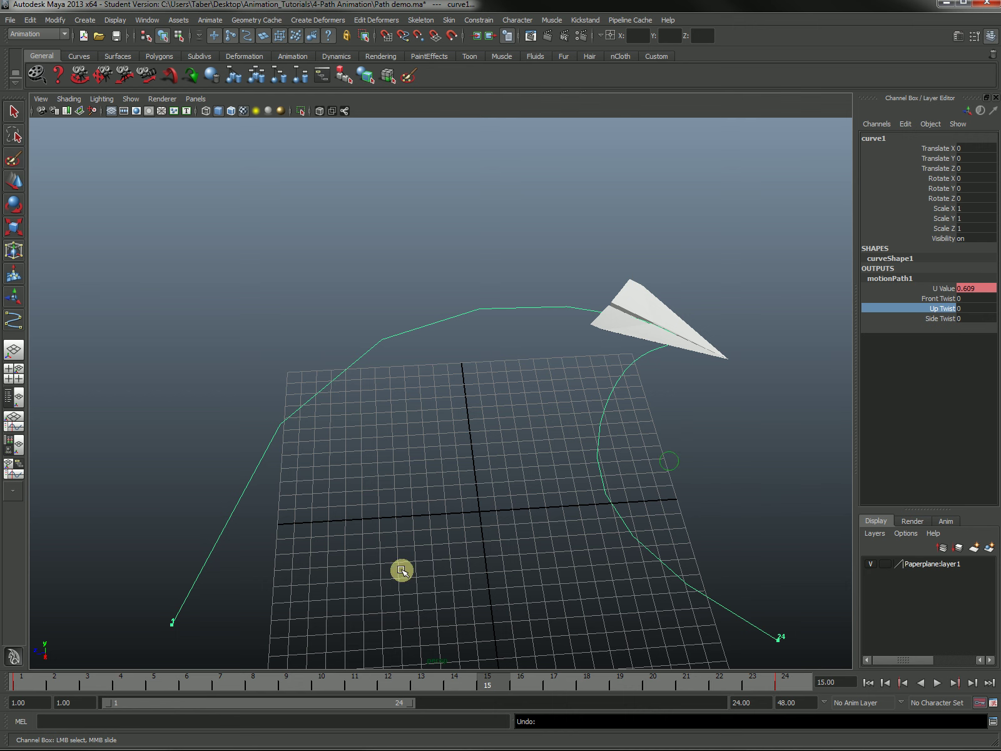
{"action": "left_click_drag", "start_coordinate": [410, 682], "coordinate": [357, 683]}
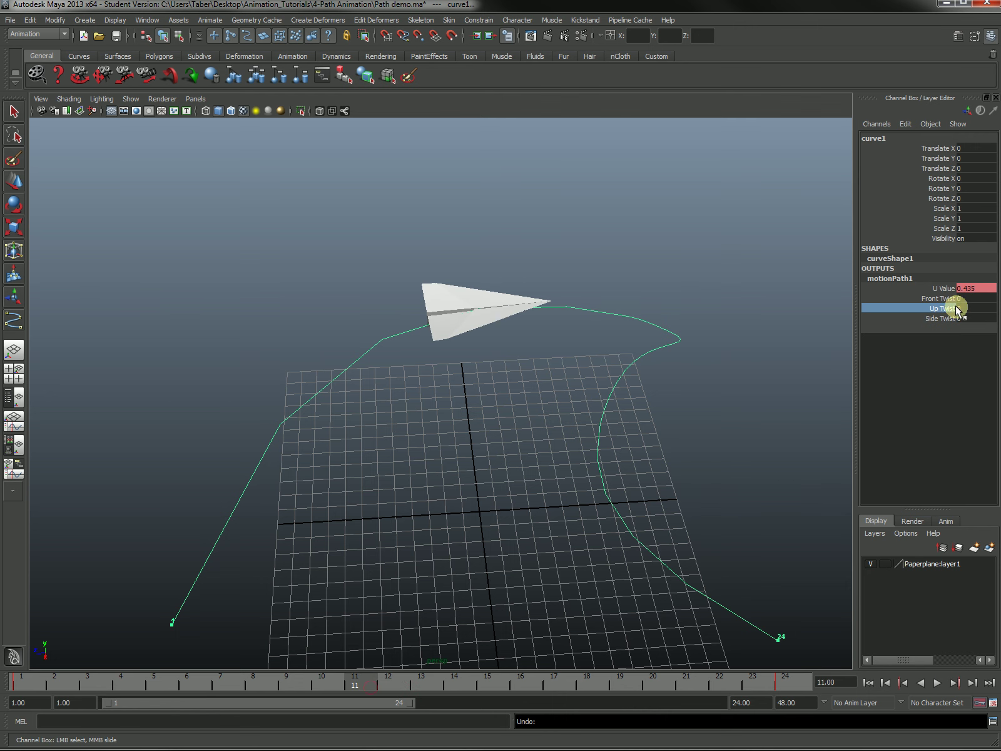
{"action": "left_click", "coordinate": [933, 319]}
{"action": "middle_click_drag", "start_coordinate": [466, 473], "coordinate": [430, 501]}
{"action": "key", "text": "ctrl+z"}
{"action": "left_click_drag", "start_coordinate": [447, 508], "coordinate": [489, 509], "text": "alt"}
{"action": "middle_click_drag", "start_coordinate": [488, 508], "coordinate": [517, 505]}
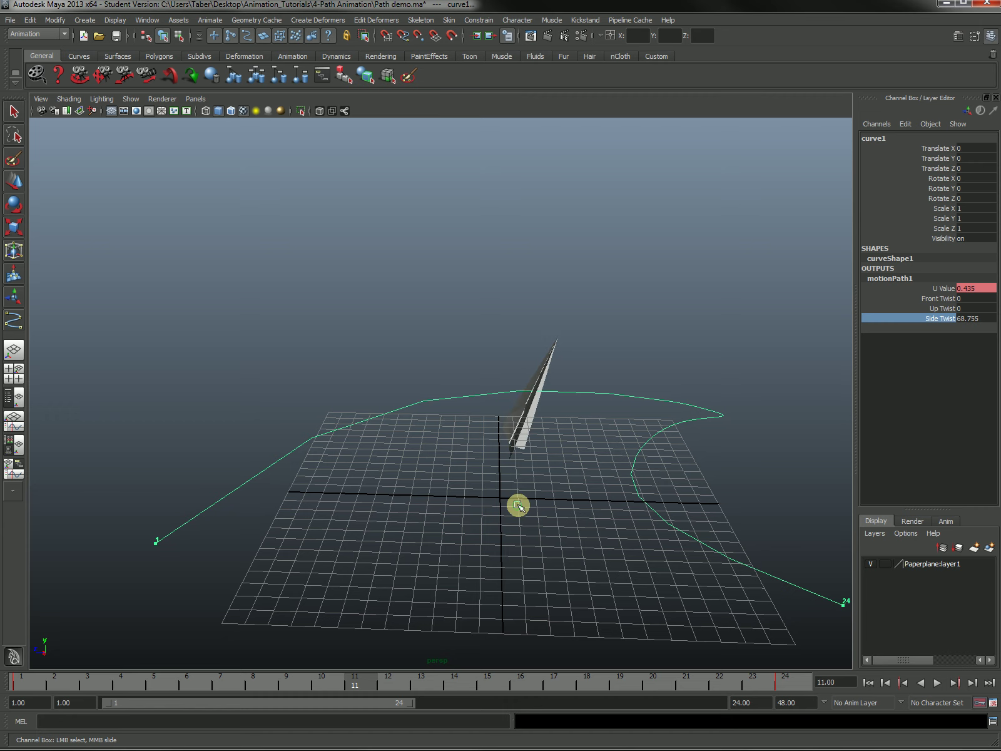
{"action": "key", "text": "ctrl+z"}
{"action": "left_click_drag", "start_coordinate": [480, 492], "coordinate": [510, 489], "text": "alt"}
{"action": "middle_click_drag", "start_coordinate": [510, 488], "coordinate": [539, 497]}
{"action": "key", "text": "ctrl+z"}
{"action": "left_click_drag", "start_coordinate": [557, 496], "coordinate": [968, 306], "text": "alt"}
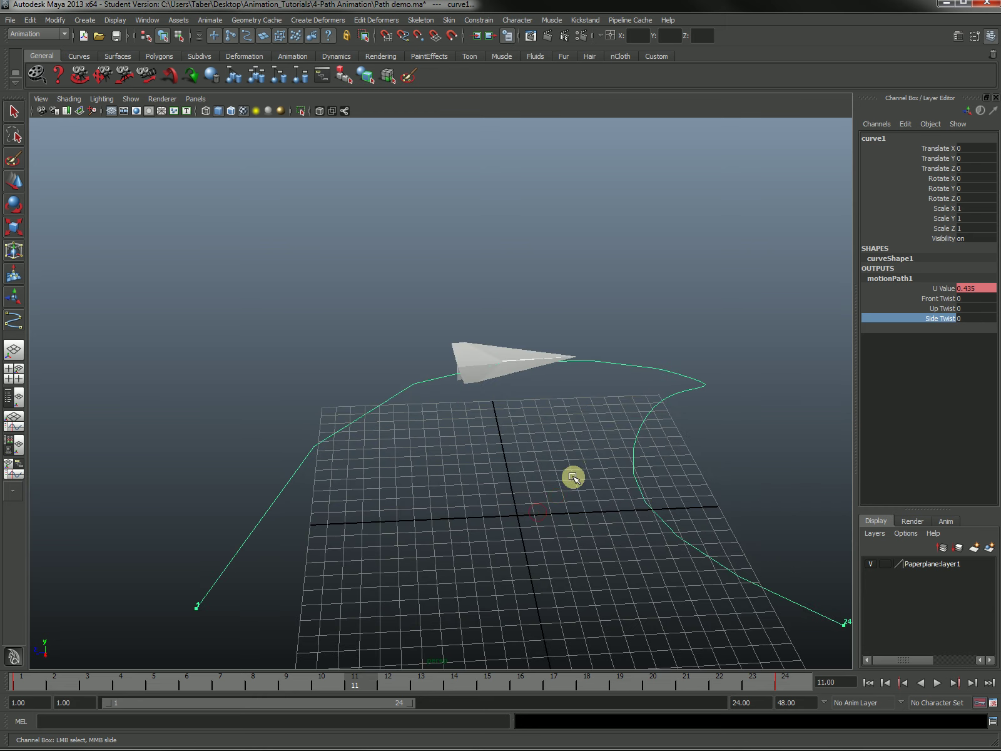
{"action": "left_click_drag", "start_coordinate": [572, 477], "coordinate": [547, 420], "text": "alt"}
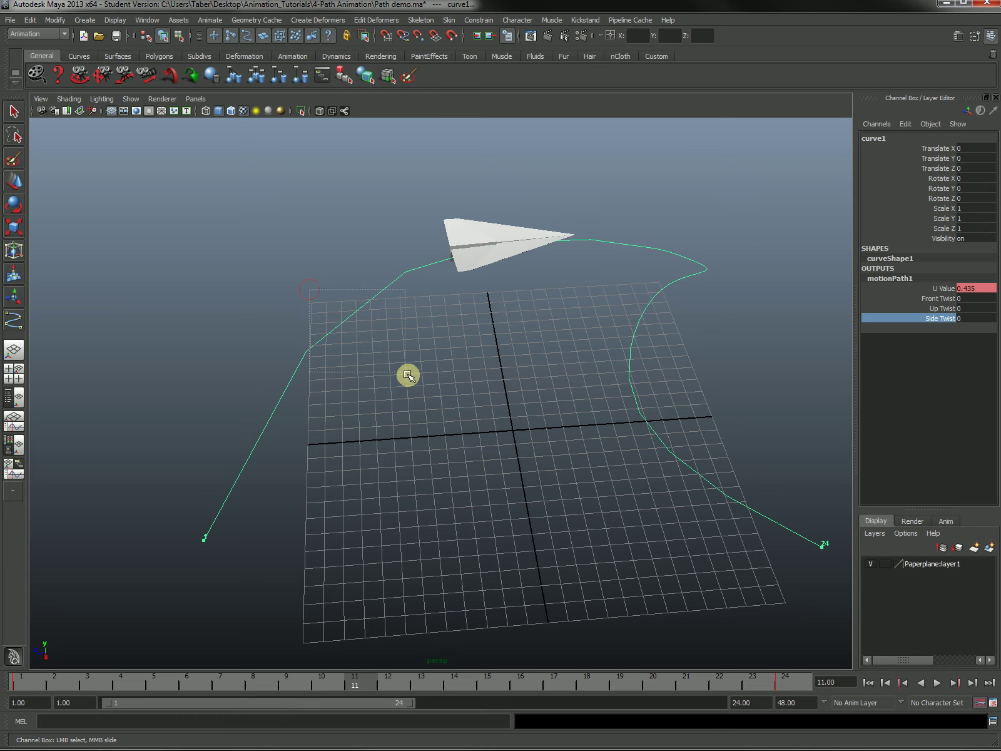
{"action": "key", "text": "w"}
{"action": "left_click_drag", "start_coordinate": [406, 373], "coordinate": [564, 414], "text": "alt"}
{"action": "middle_click_drag", "start_coordinate": [564, 414], "coordinate": [472, 327], "text": "alt"}
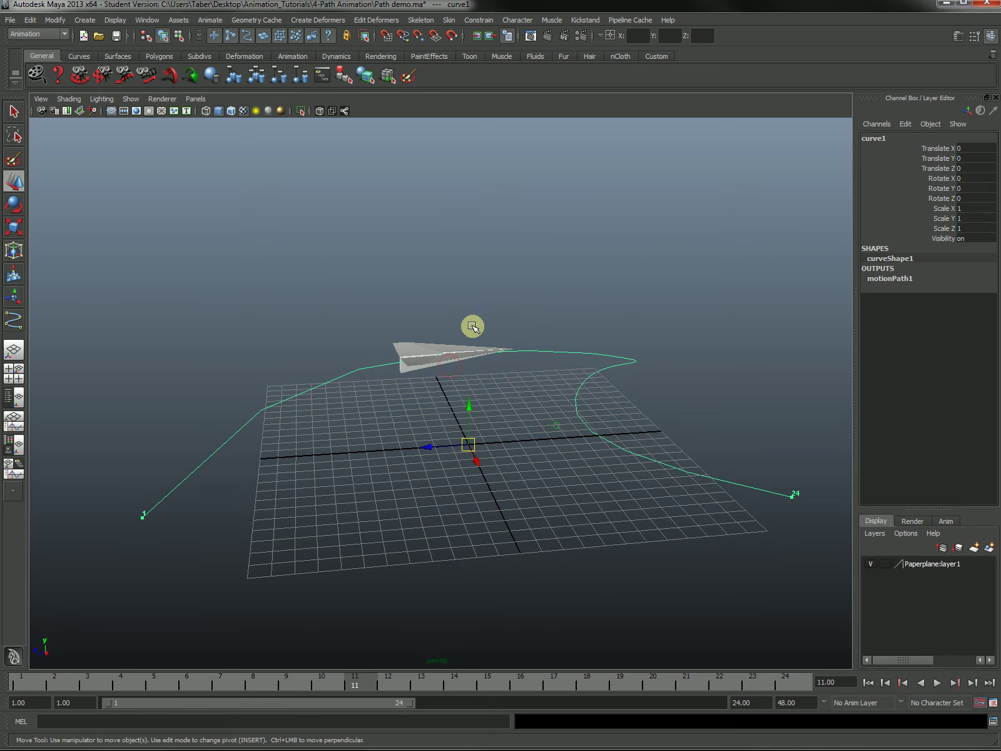
{"action": "left_click", "coordinate": [896, 278]}
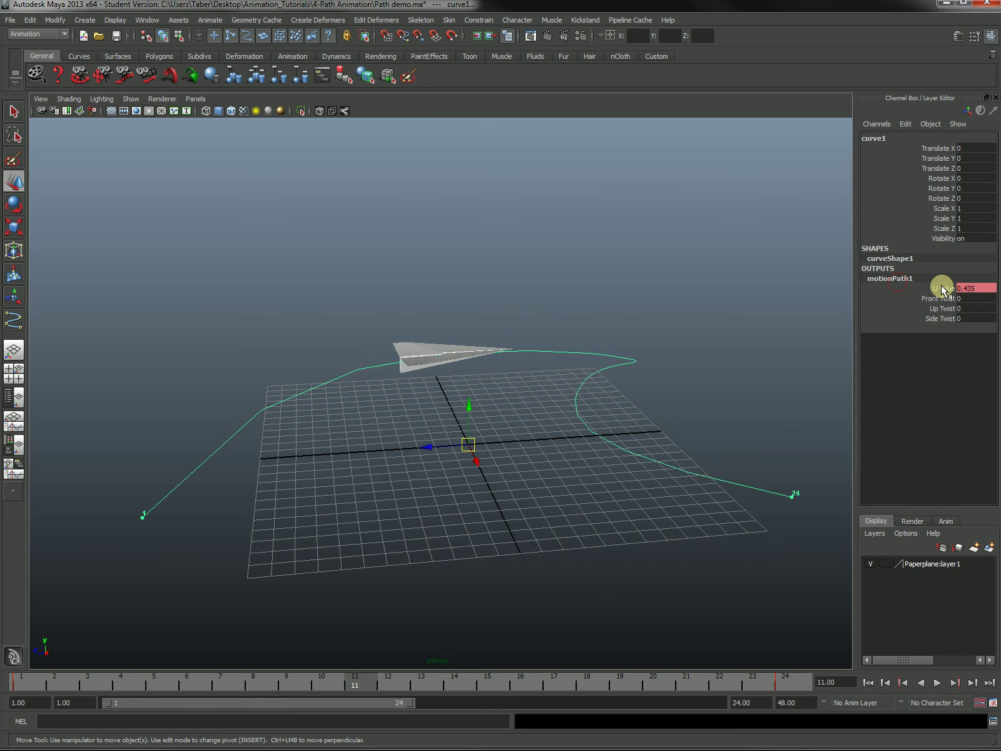
{"action": "left_click_drag", "start_coordinate": [604, 387], "coordinate": [576, 415], "text": "alt"}
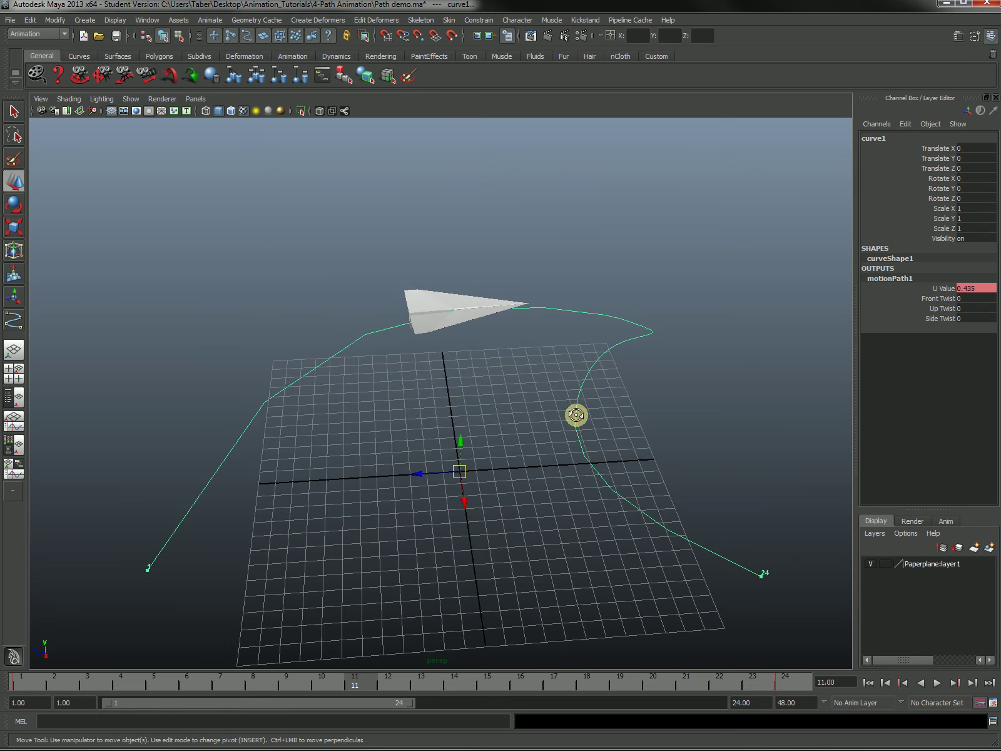